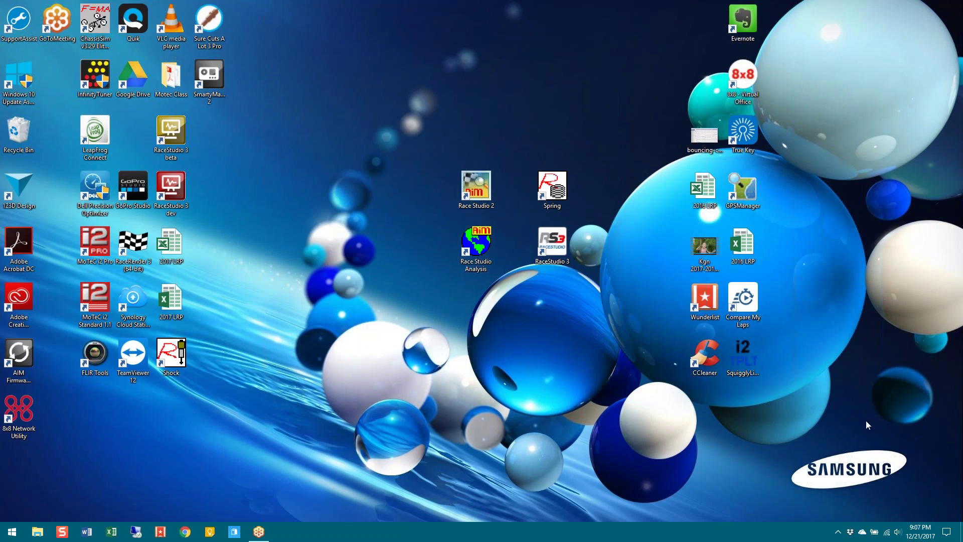
Launch Race Studio 2 and bring up Download Data, listing the 11 GT3 runs on the logger
mouse_move(474, 216)
mouse_down()
mouse_move(455, 253)
mouse_move(512, 273)
mouse_up()
mouse_move(455, 220)
mouse_down()
mouse_move(494, 215)
mouse_move(437, 173)
mouse_move(481, 217)
mouse_up()
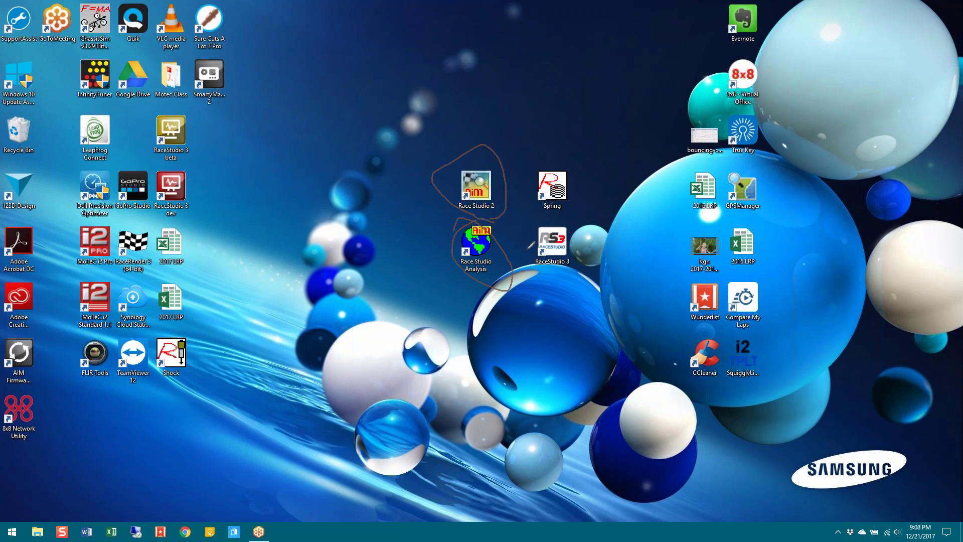
key(Escape)
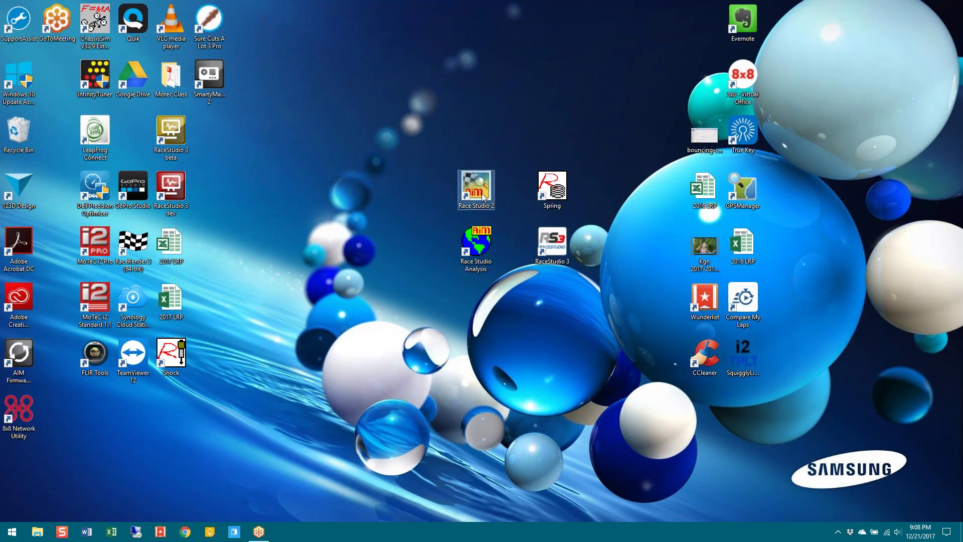
double_click(482, 196)
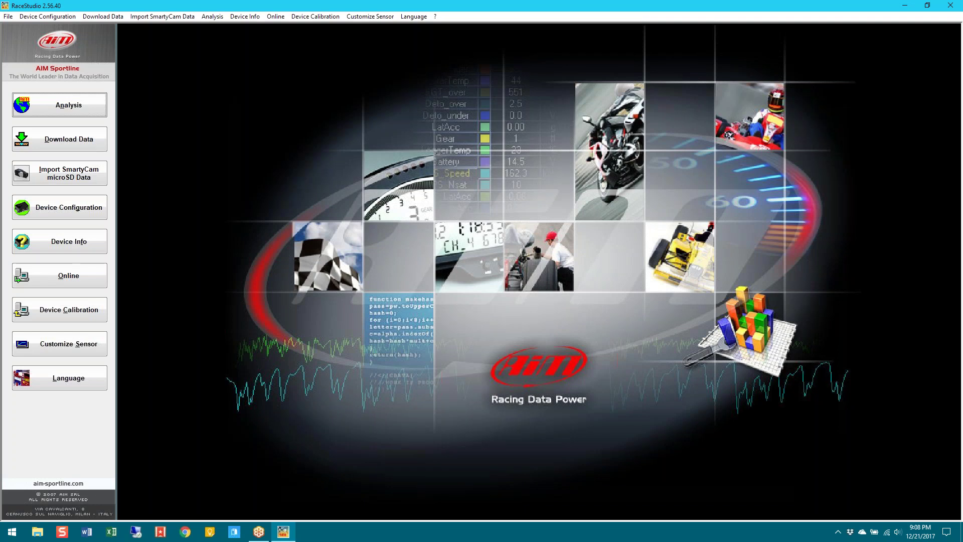
click(74, 146)
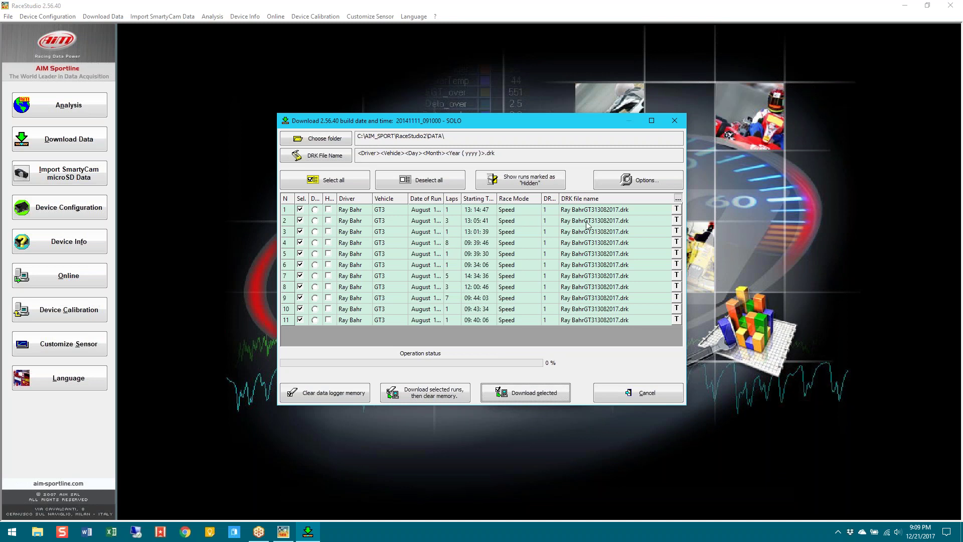
click(317, 138)
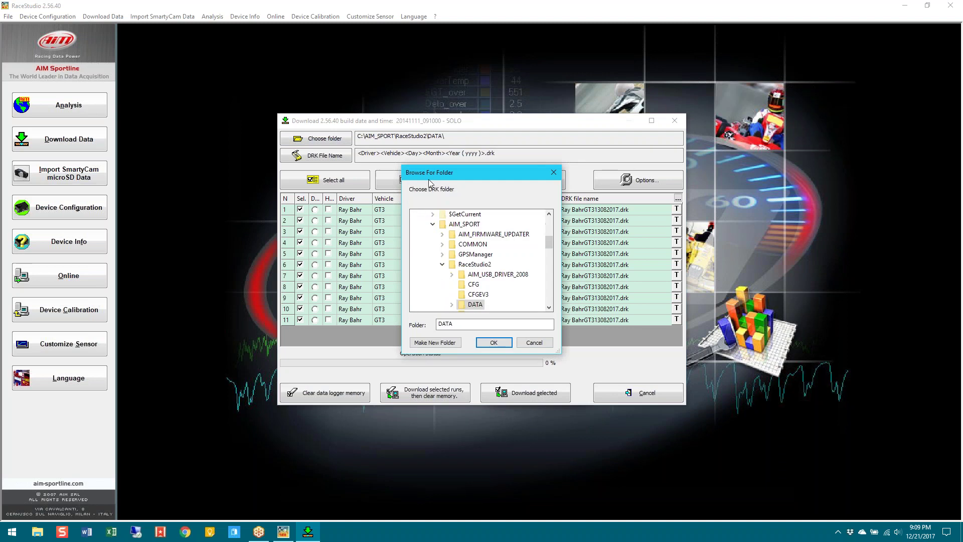
click(545, 346)
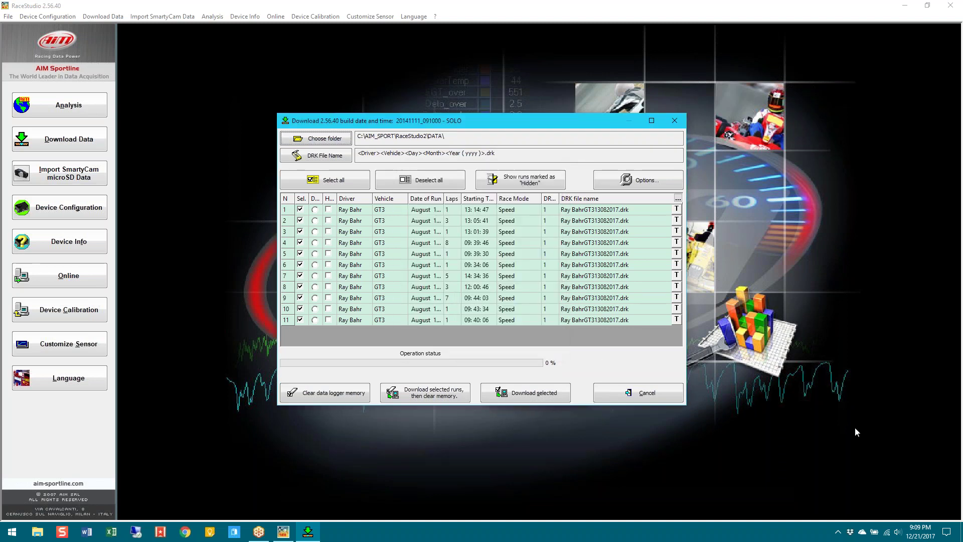
mouse_move(343, 139)
mouse_down()
mouse_move(309, 138)
mouse_move(442, 137)
mouse_up()
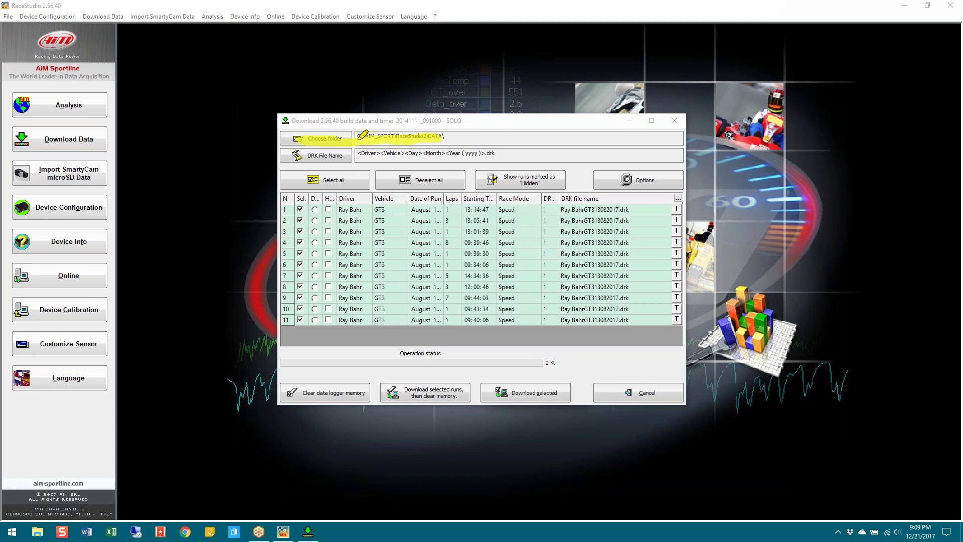
key(Escape)
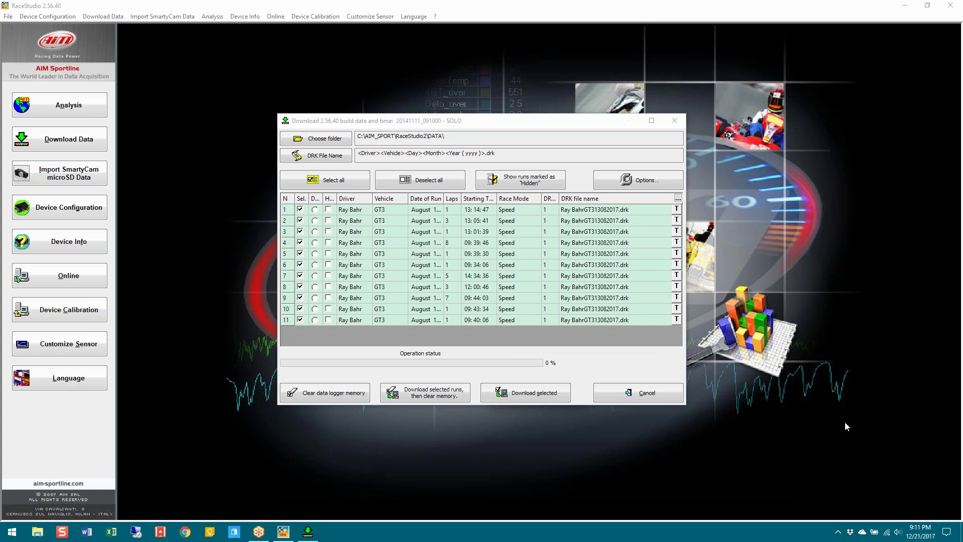
click(331, 159)
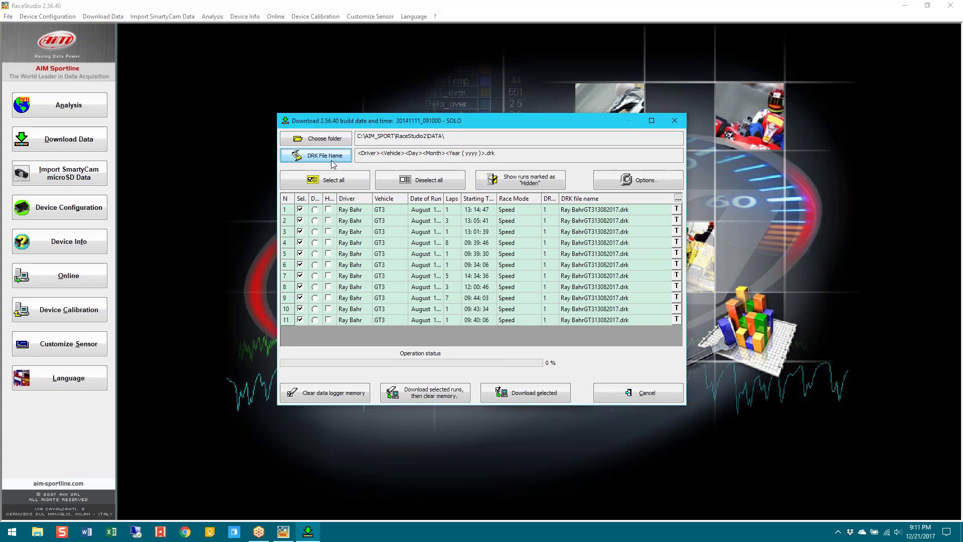
click(339, 159)
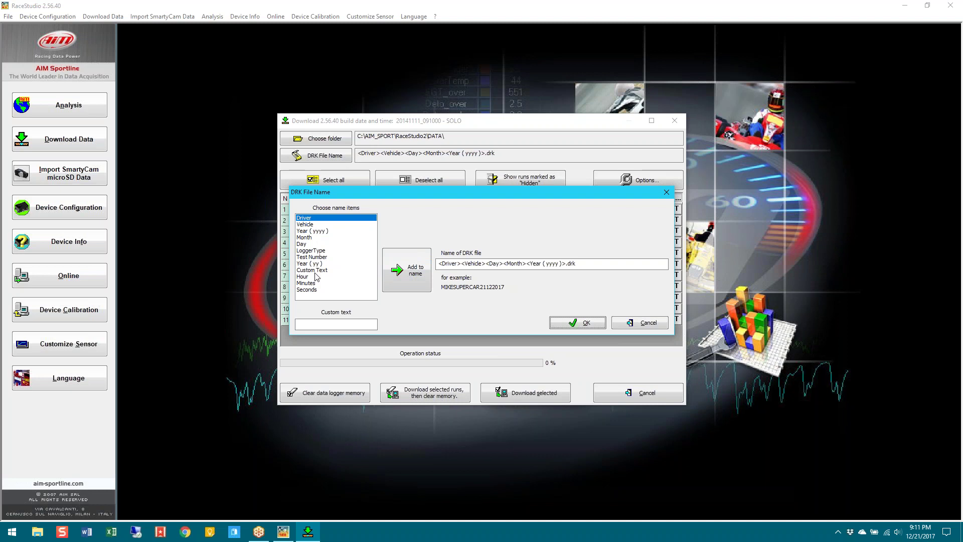
click(307, 279)
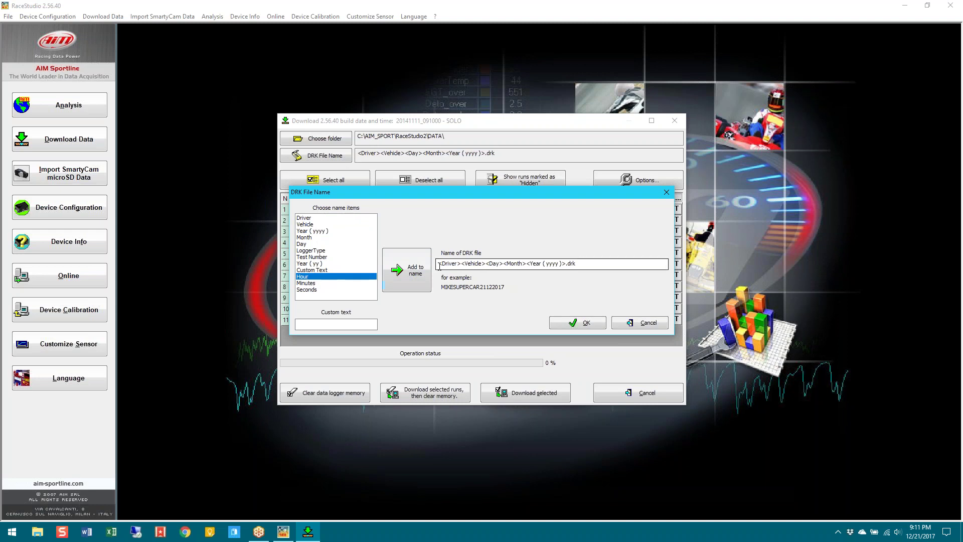
click(406, 282)
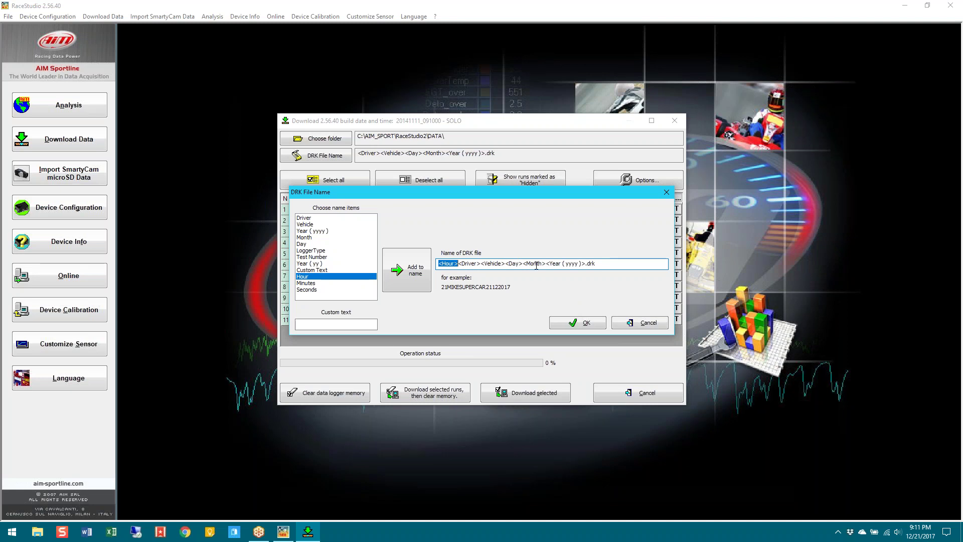
click(636, 326)
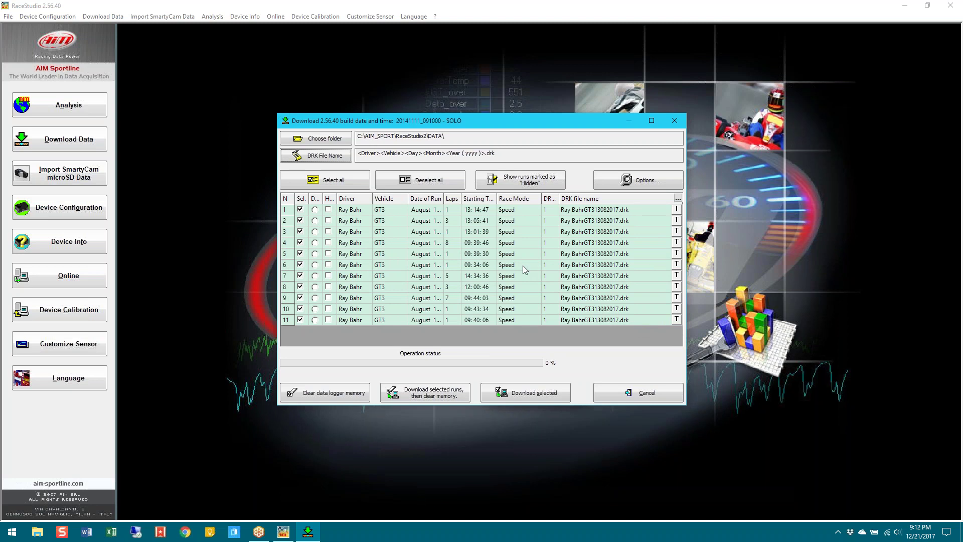
Review the 'One .DRK file for all runs with same configuration' option, then cancel without changes
click(646, 181)
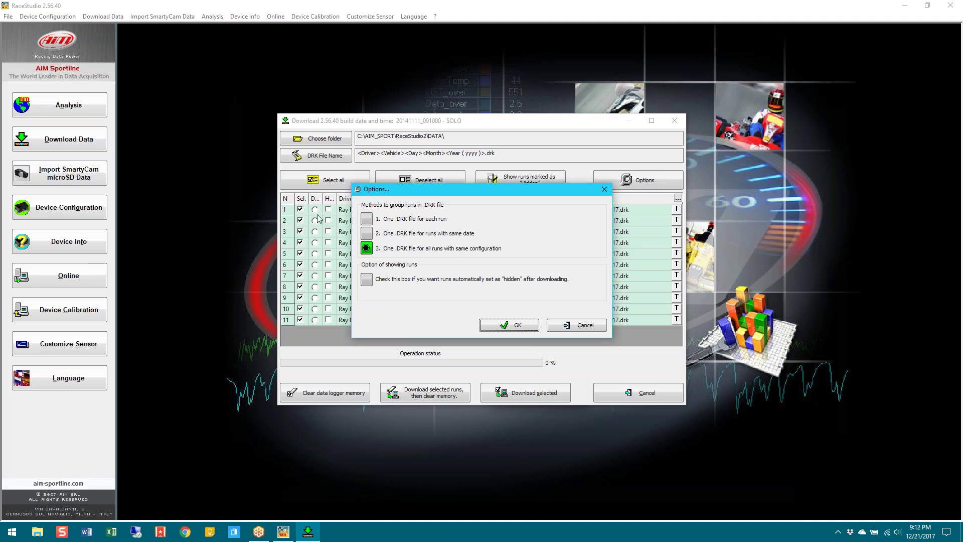
click(906, 419)
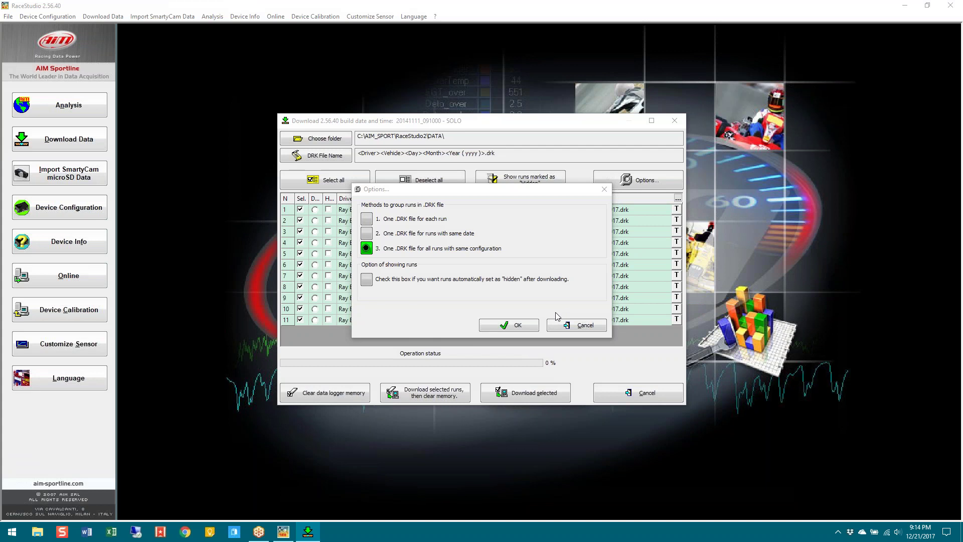
click(554, 325)
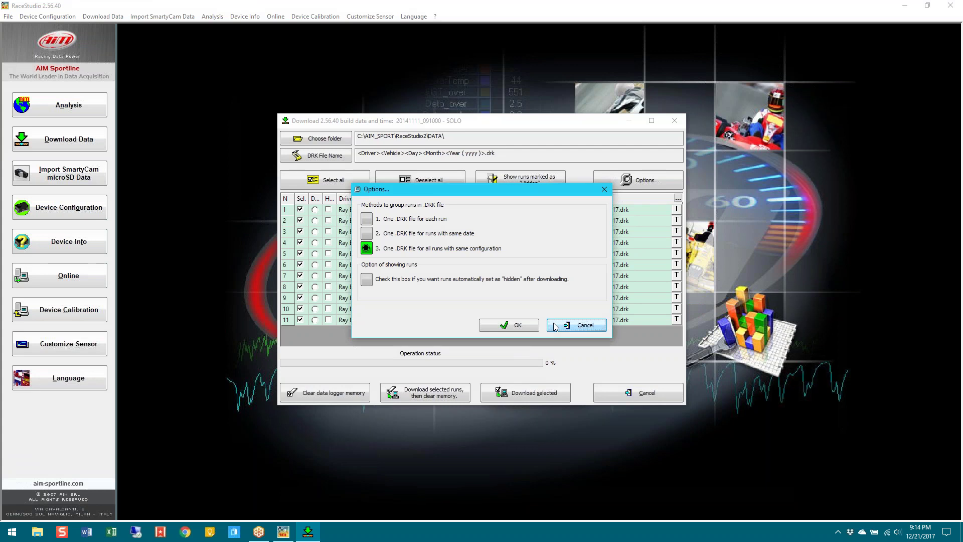
click(590, 328)
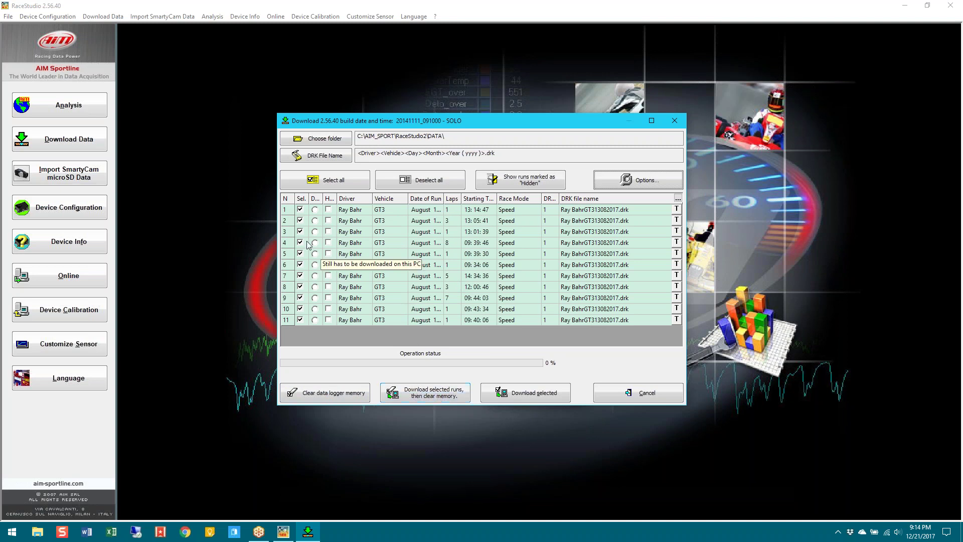
Reverse the run order and try the selection controls, ending with all 11 runs selected
click(302, 200)
click(418, 180)
click(300, 210)
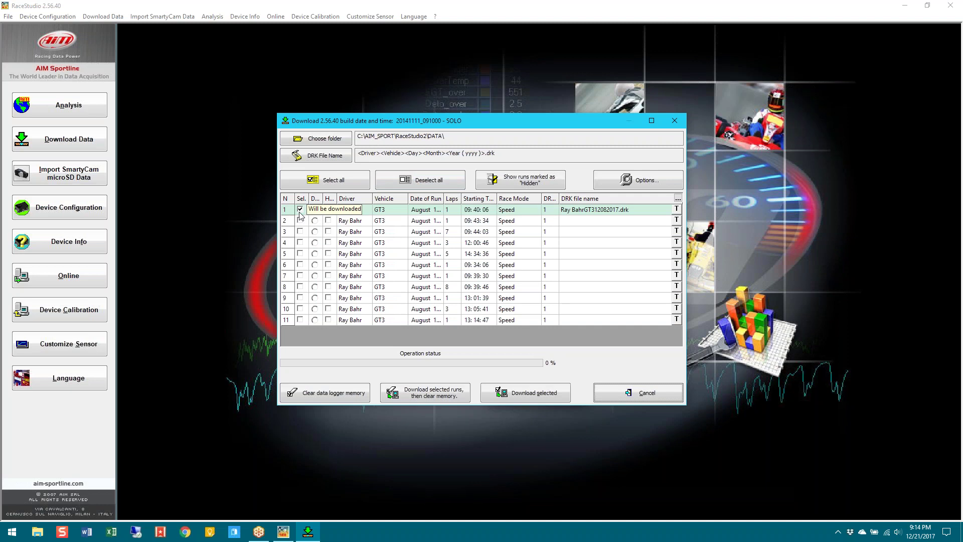
click(300, 220)
click(300, 231)
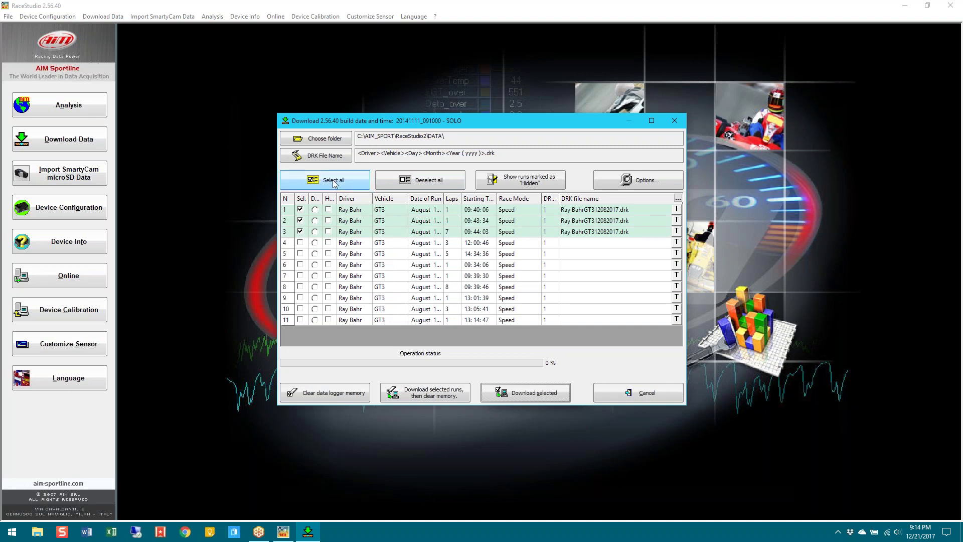
click(332, 180)
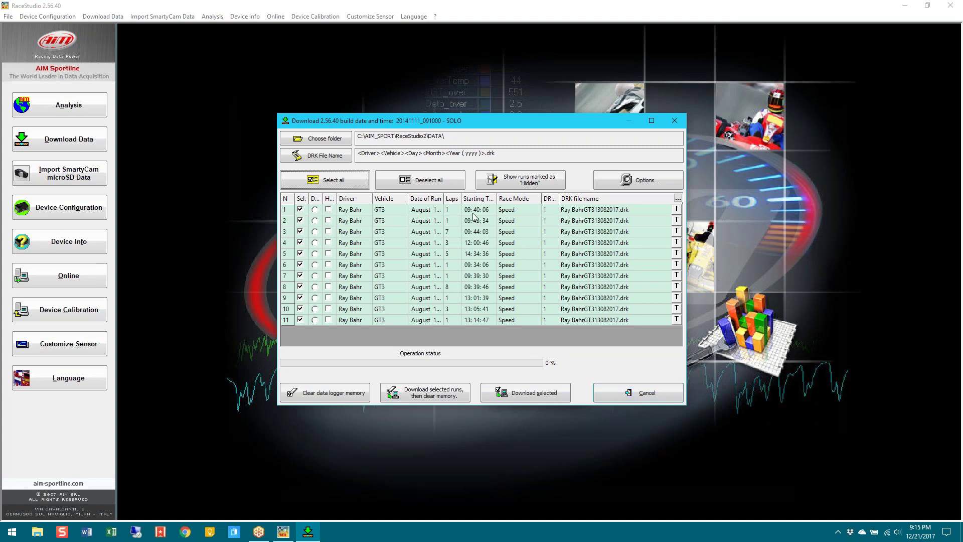
Select only run 1 and download it with memory clearing, opening its Watkins Glen properties form
click(434, 180)
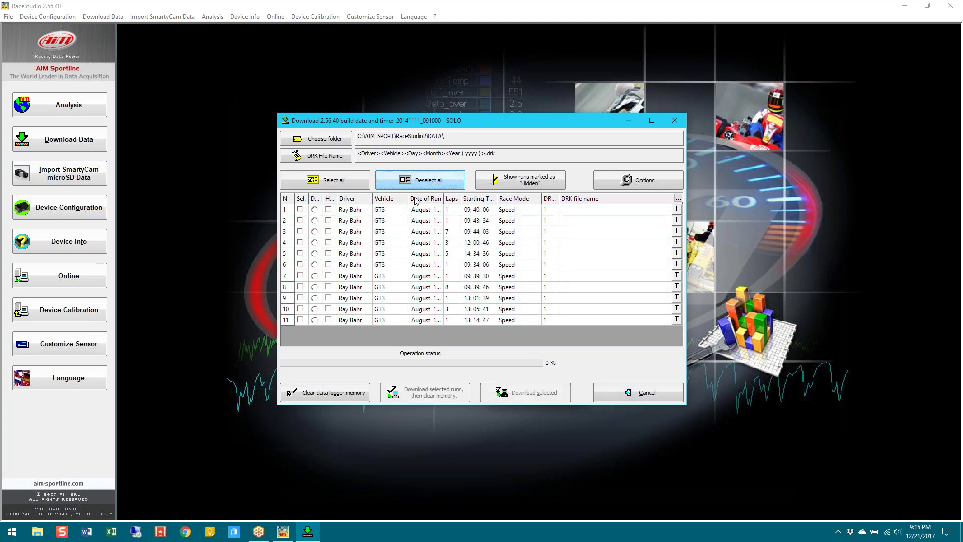
click(300, 209)
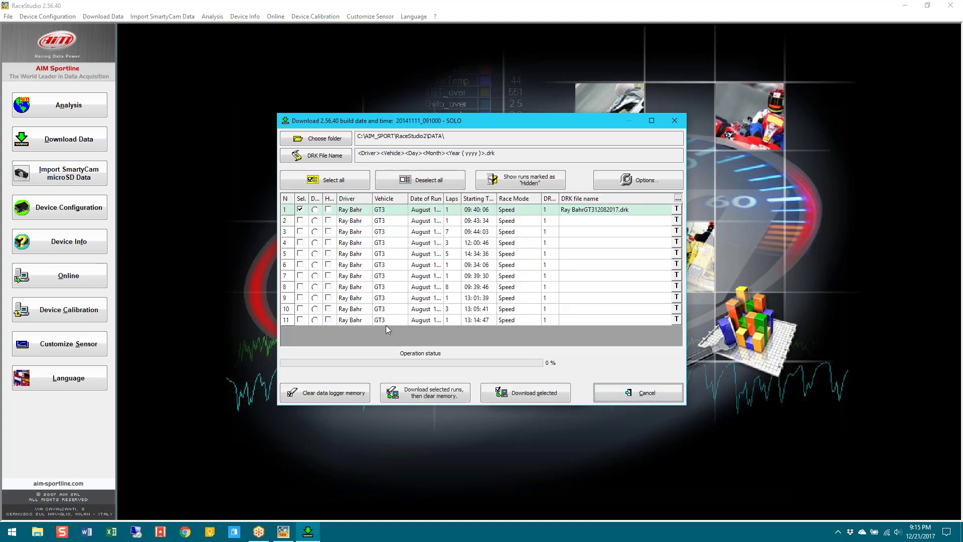
click(421, 394)
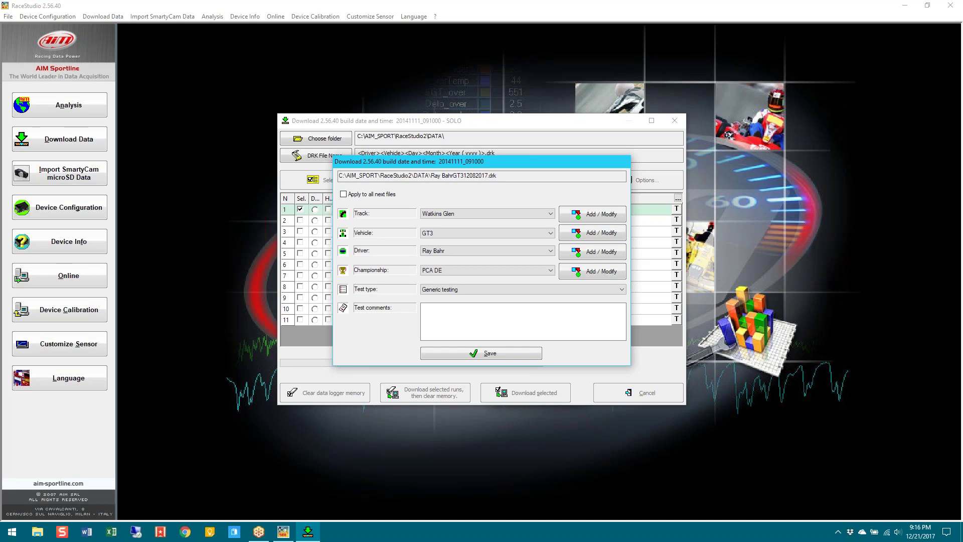
click(447, 215)
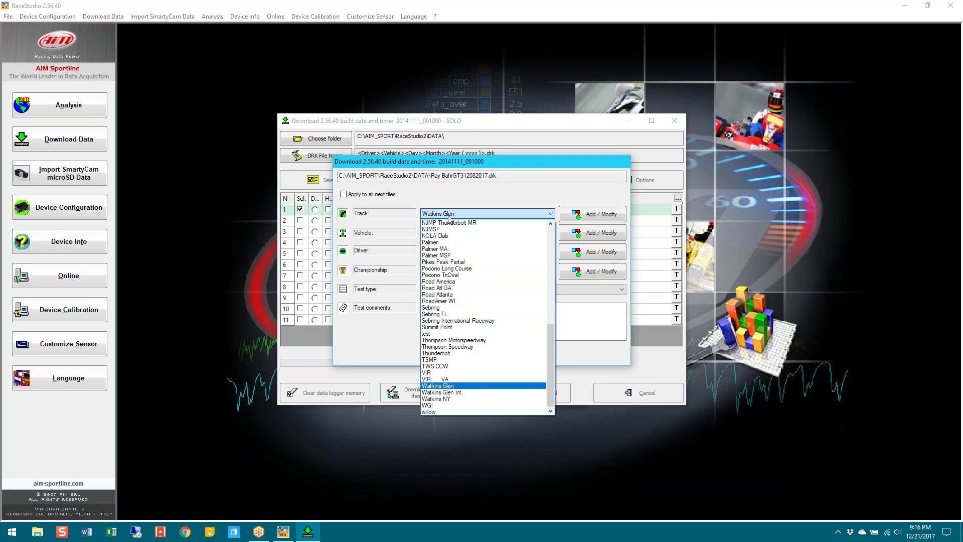
click(449, 216)
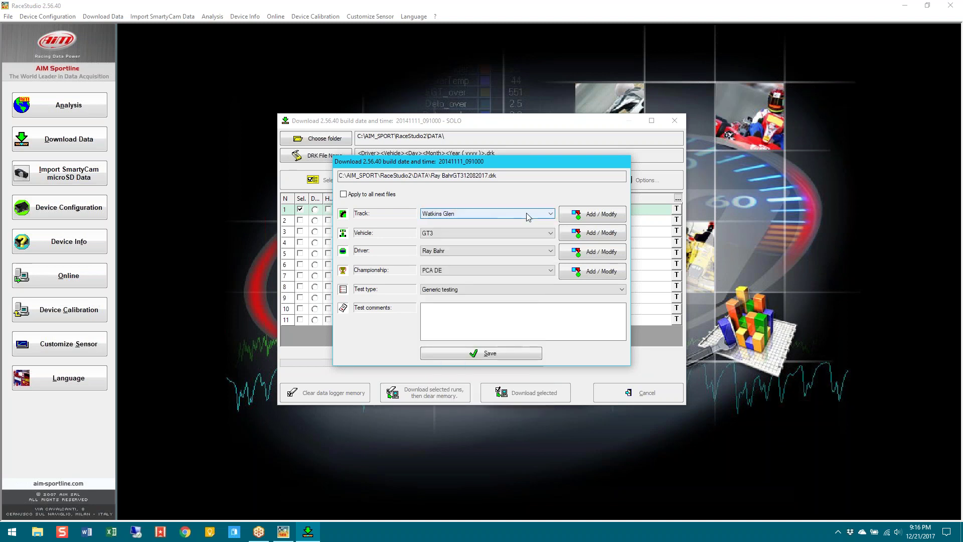
click(482, 213)
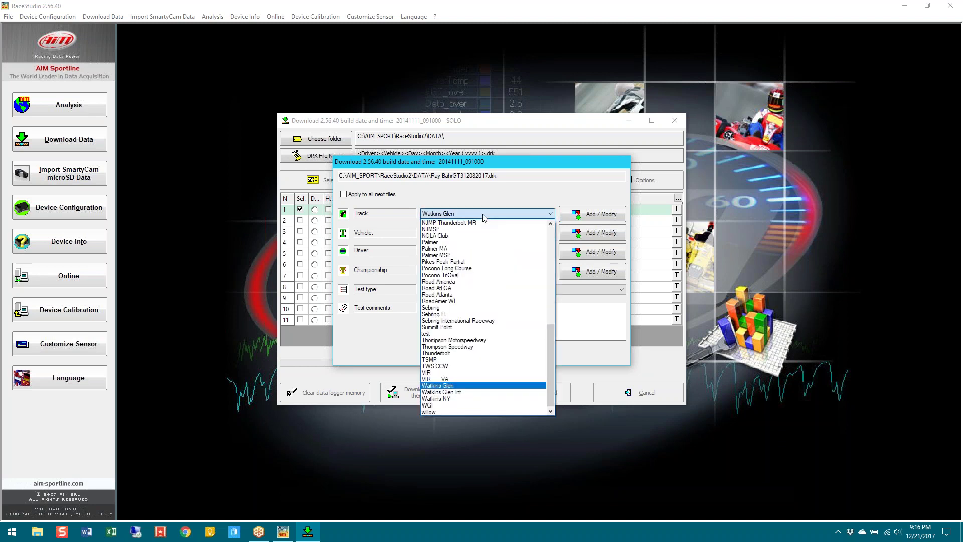
mouse_move(550, 341)
mouse_down()
mouse_move(554, 246)
mouse_move(555, 341)
mouse_up()
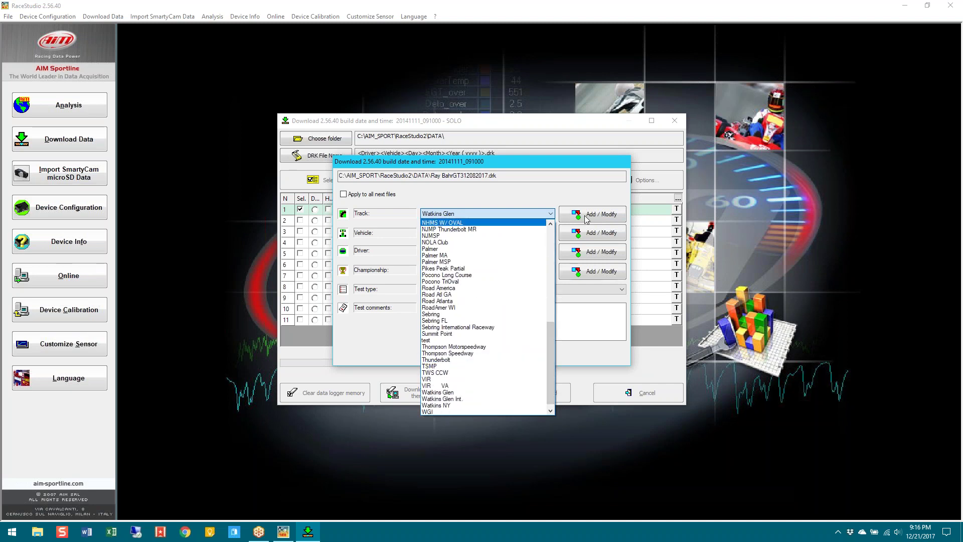
click(585, 216)
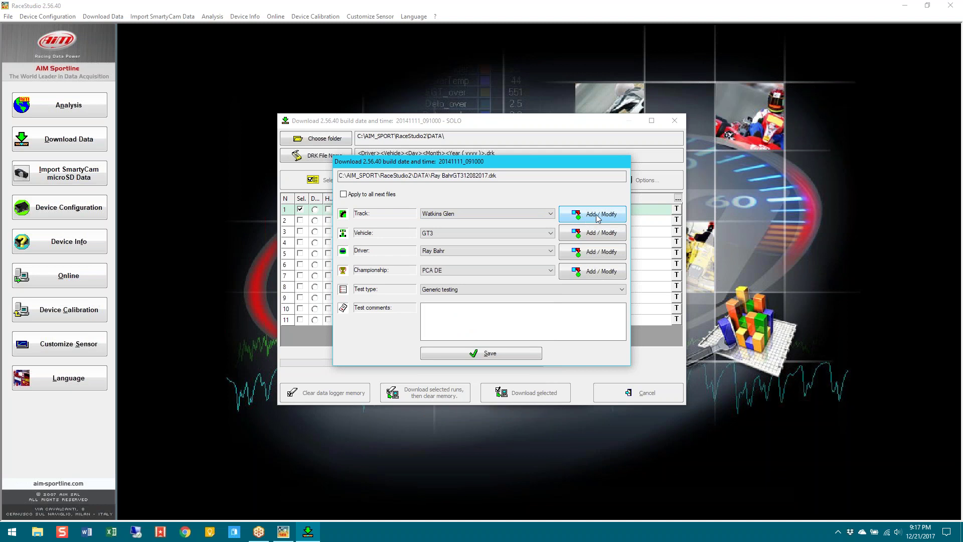
Add 'Sears Point' to the track database, then reselect Watkins Glen as this run's track
click(586, 217)
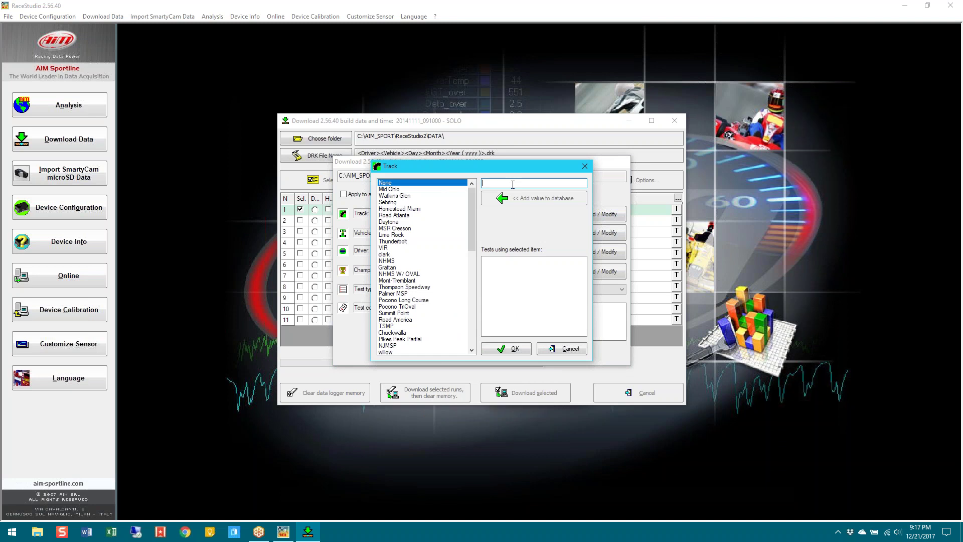
text(Sears Point)
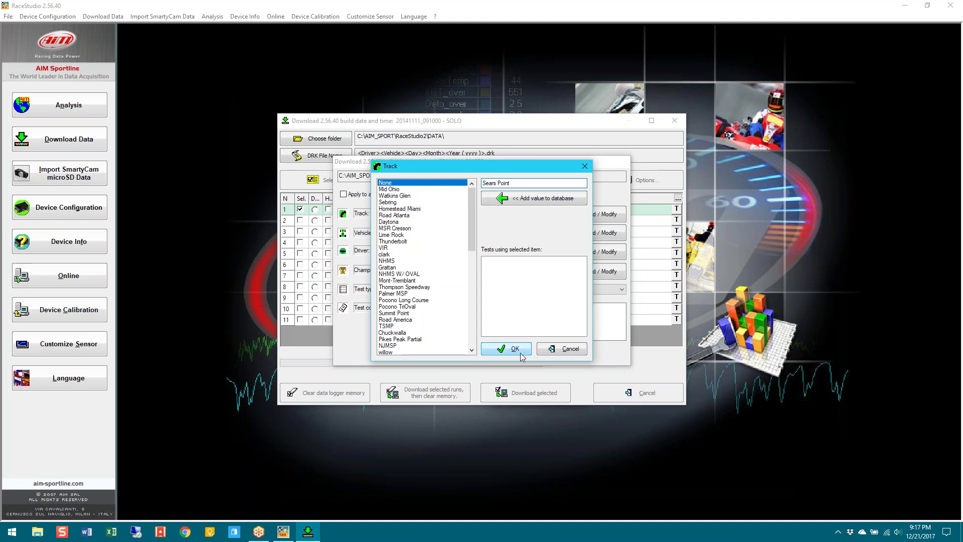
click(537, 202)
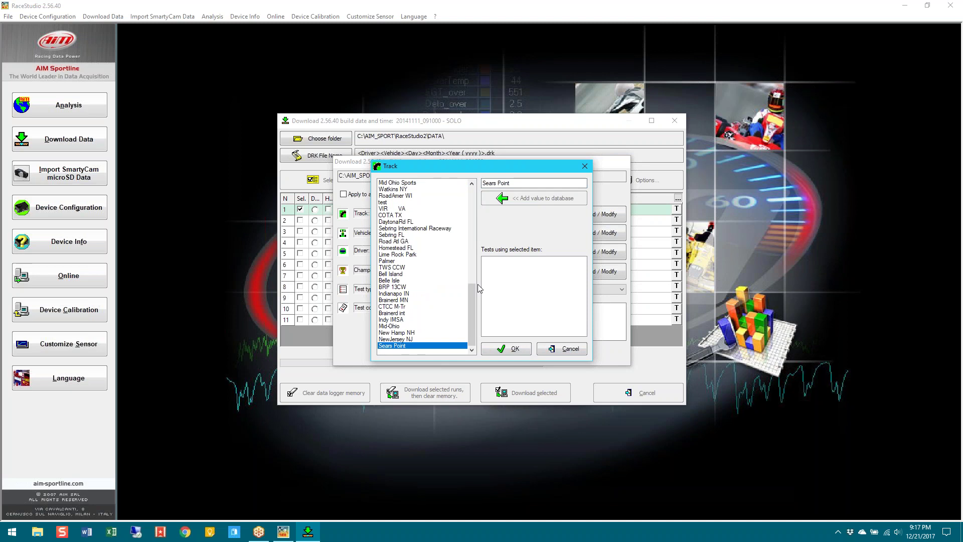
click(510, 349)
click(443, 215)
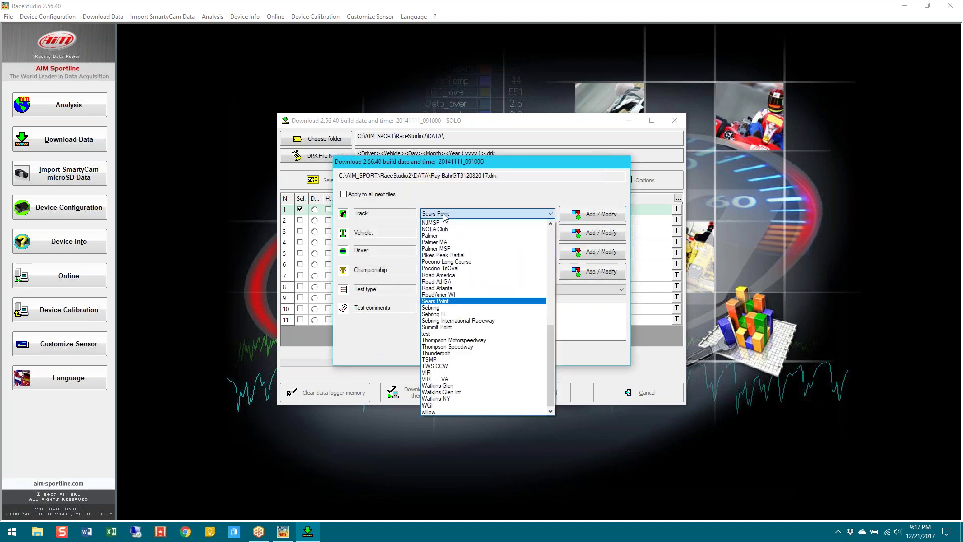
click(467, 386)
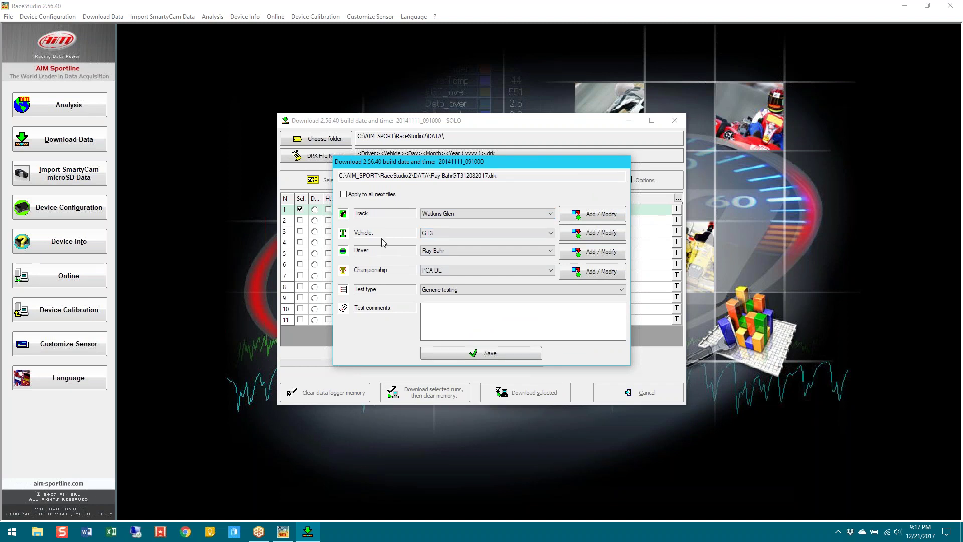
click(439, 234)
scroll(505, 321, up, 3)
scroll(504, 321, down, 3)
drag(547, 277, 557, 243)
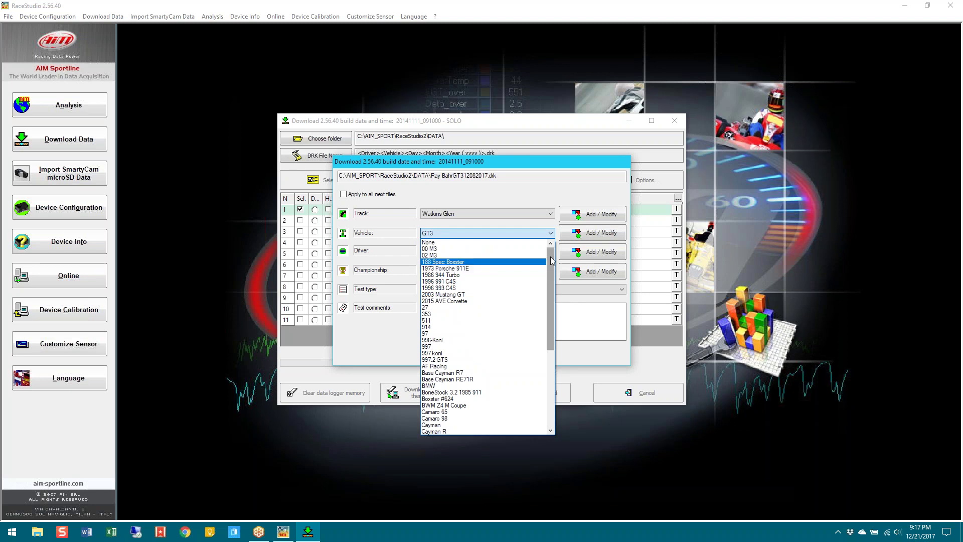
drag(550, 257, 548, 343)
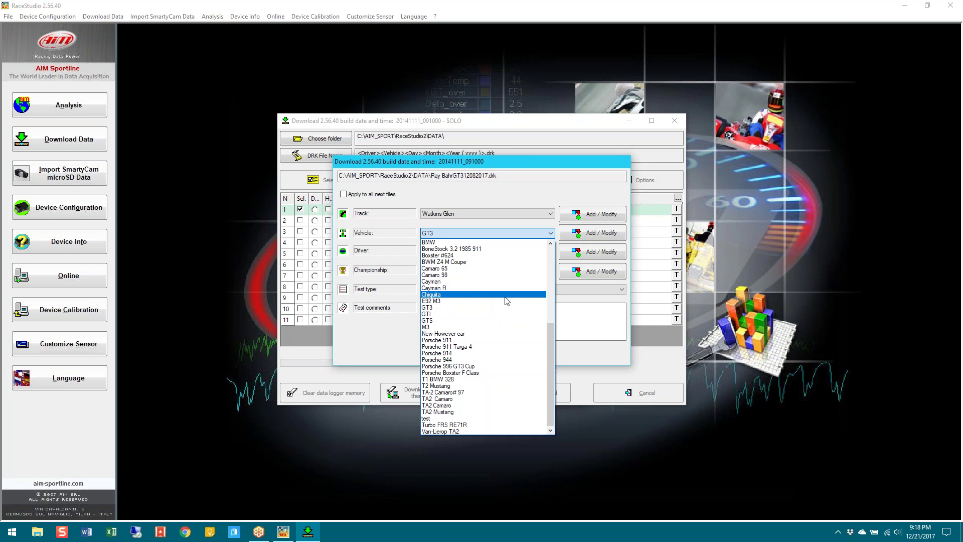
click(495, 222)
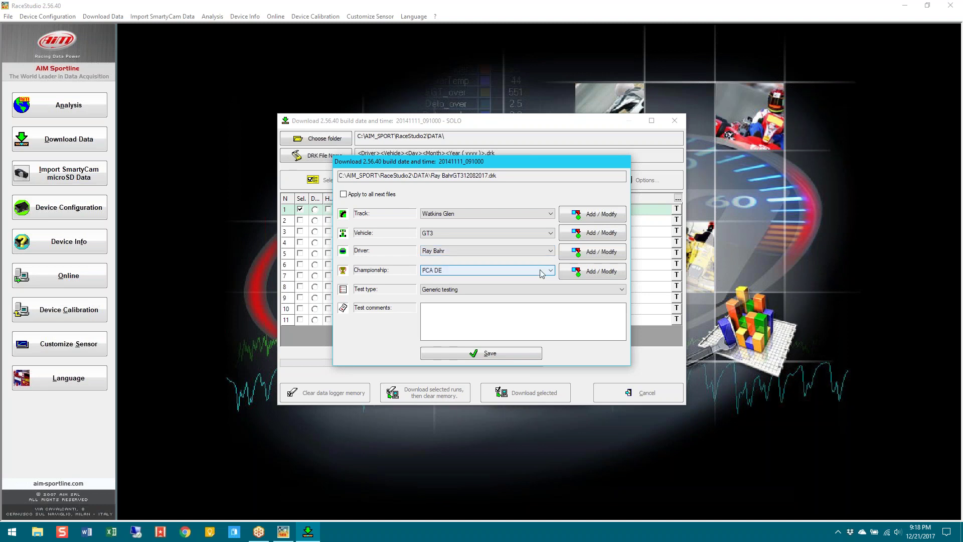
click(541, 273)
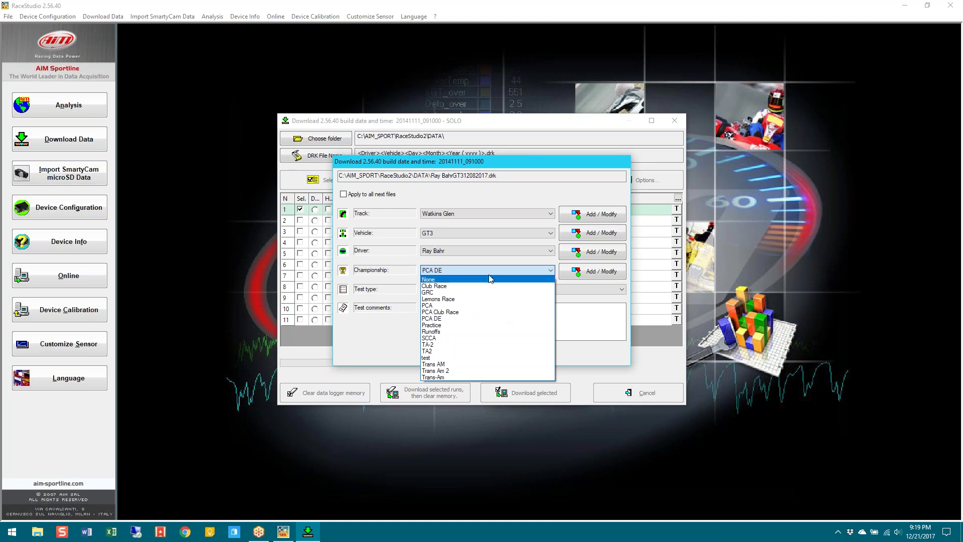
click(492, 259)
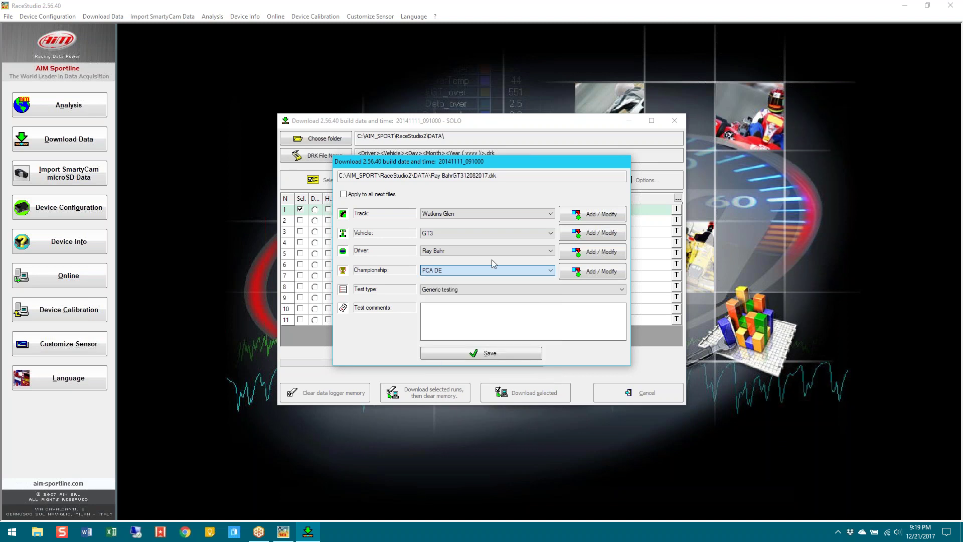
click(479, 293)
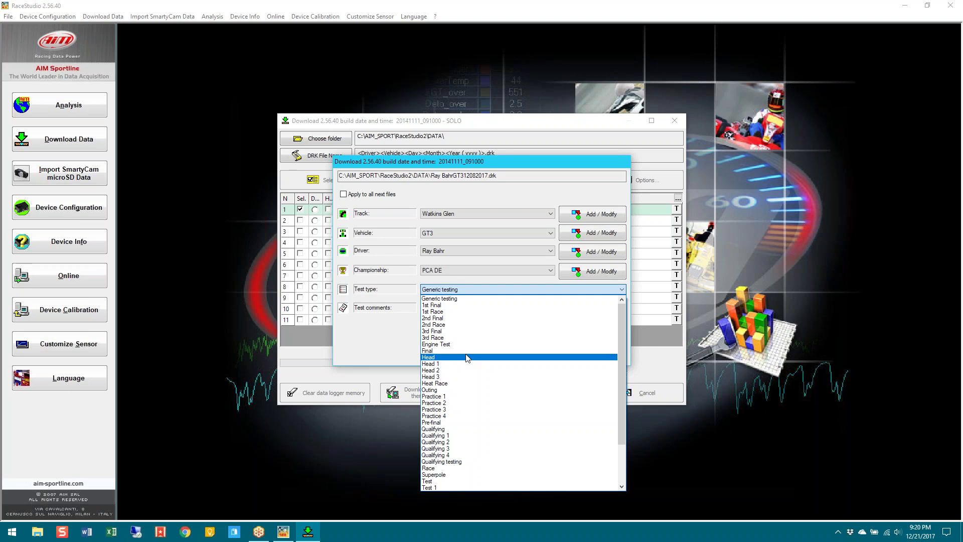
click(370, 327)
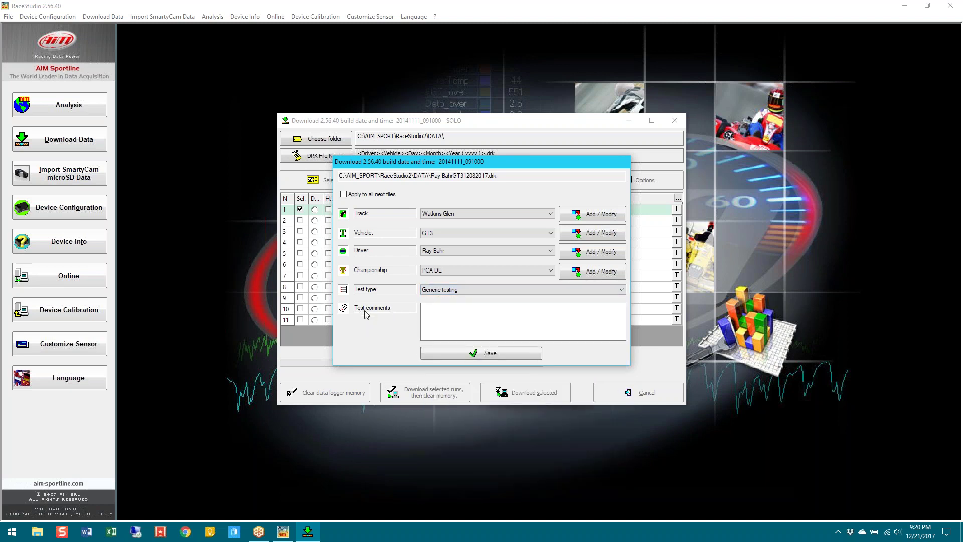
Save the first run's session properties, including Test comments, to complete its download
click(448, 314)
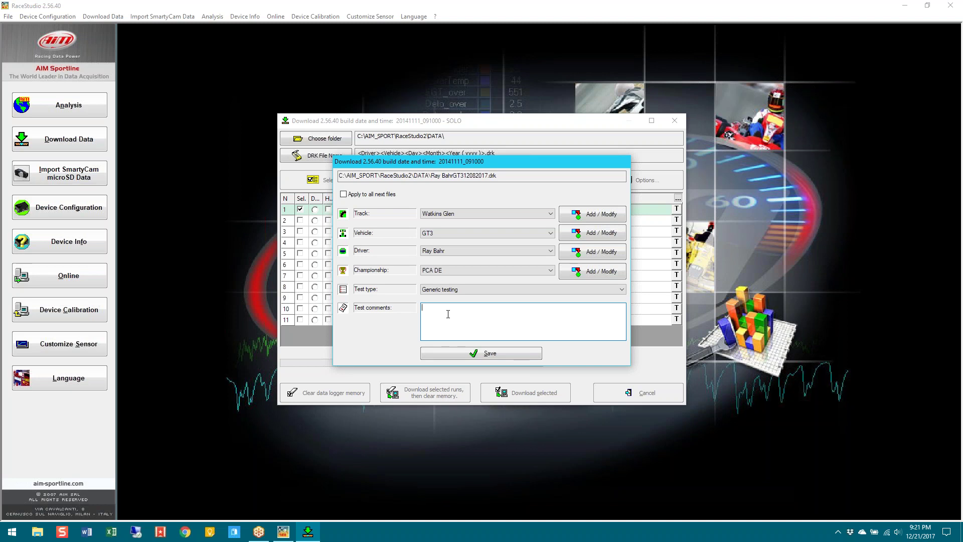
click(471, 352)
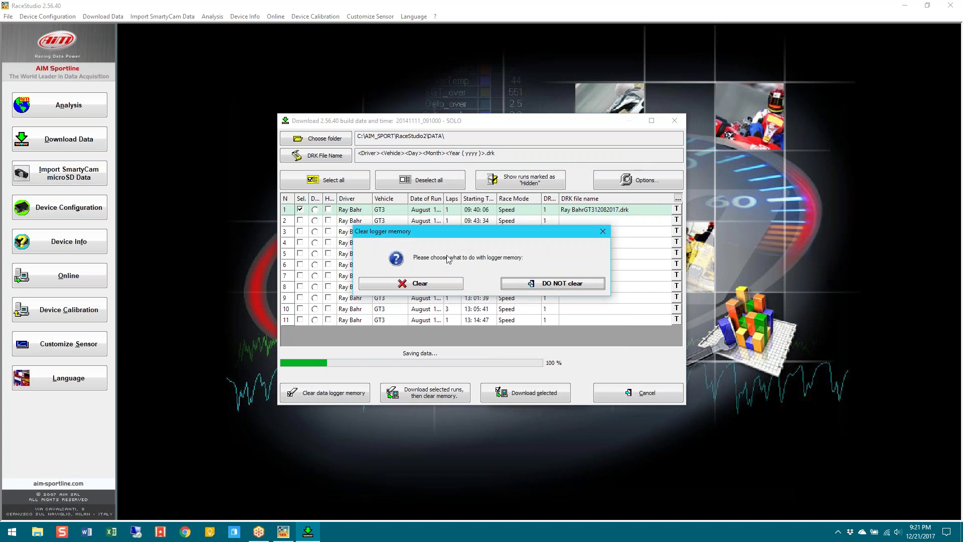
Clear the logger memory, then retry the download, which reports no data remaining
click(454, 284)
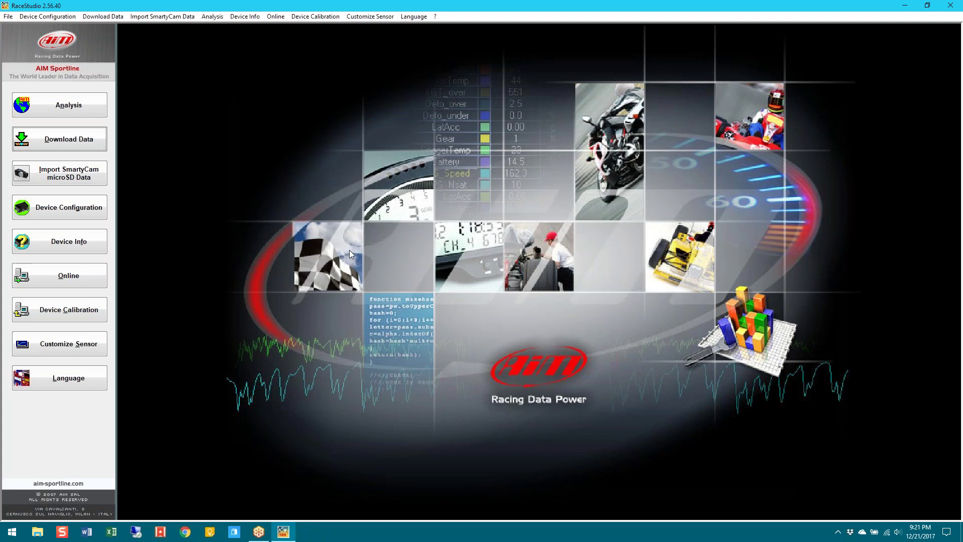
click(59, 139)
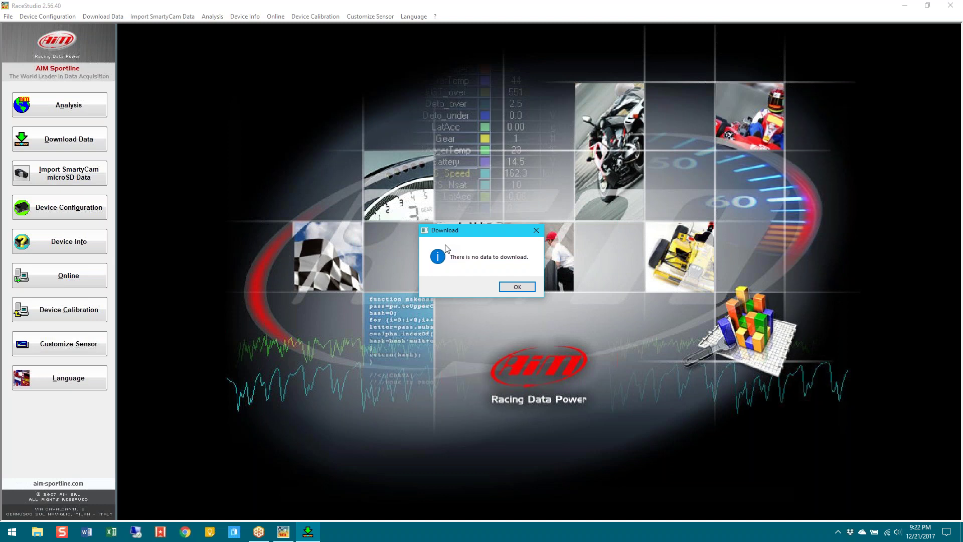
click(521, 289)
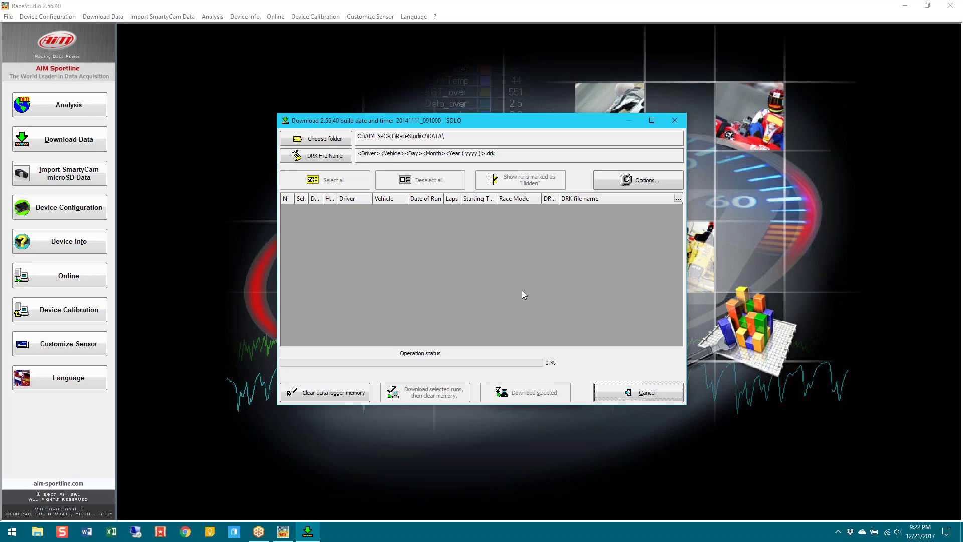
click(619, 393)
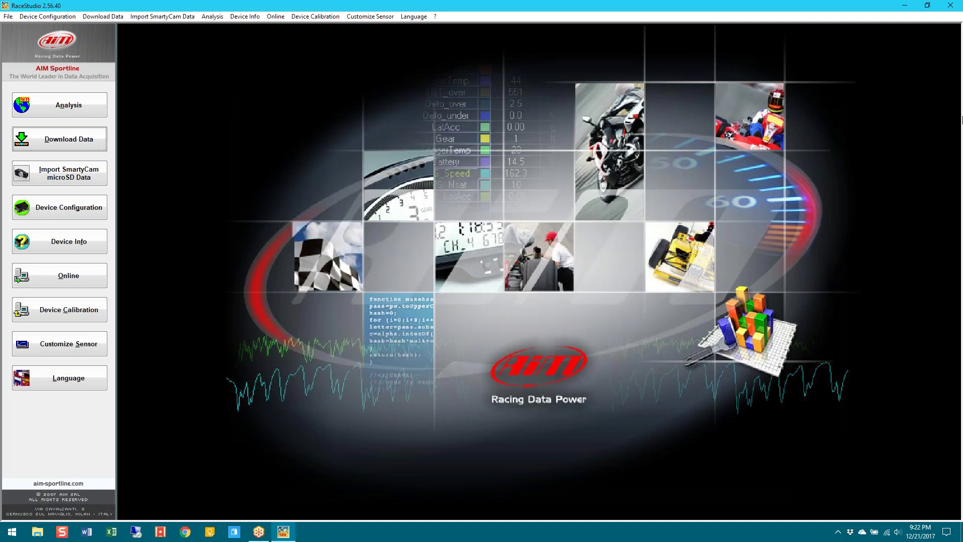
Close Race Studio 2 and launch Race Studio 3 to its Device Configurations list
click(950, 6)
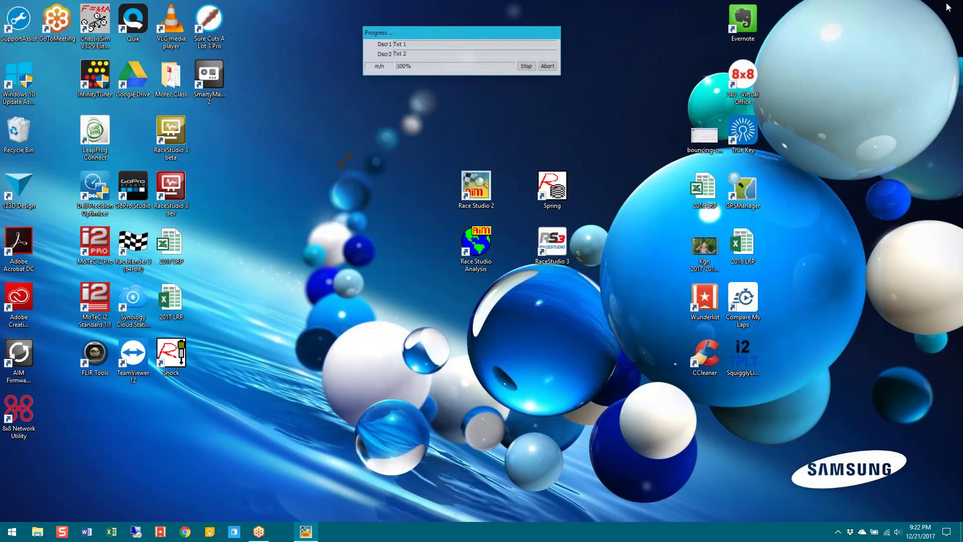
double_click(556, 253)
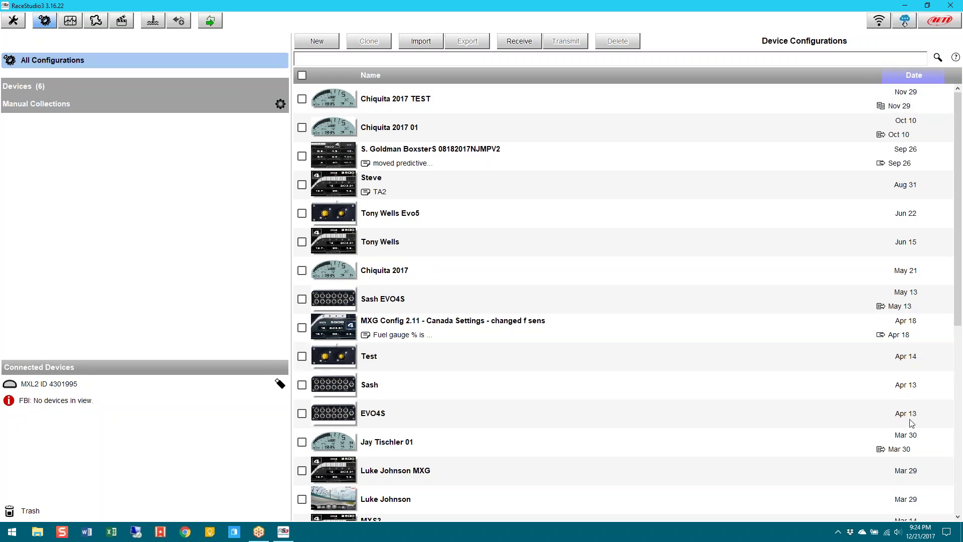
Open Data Download Preferences from the wrench menu, showing root folder D:/RS3 Data/
click(13, 20)
click(14, 22)
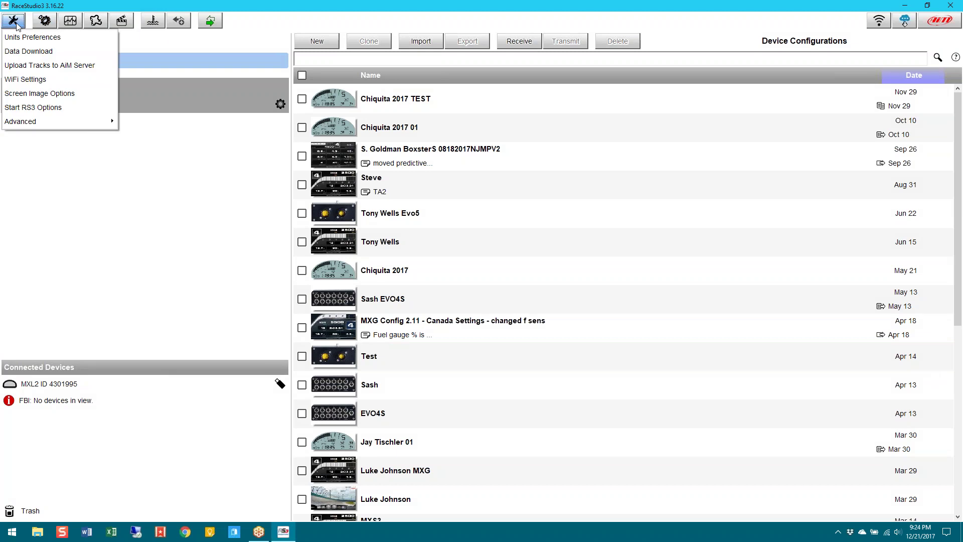
click(31, 53)
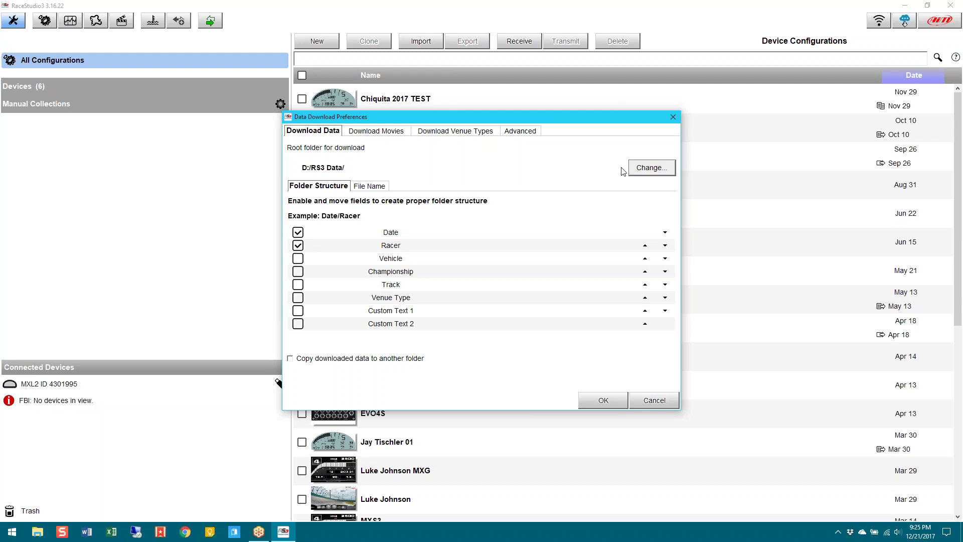
click(645, 170)
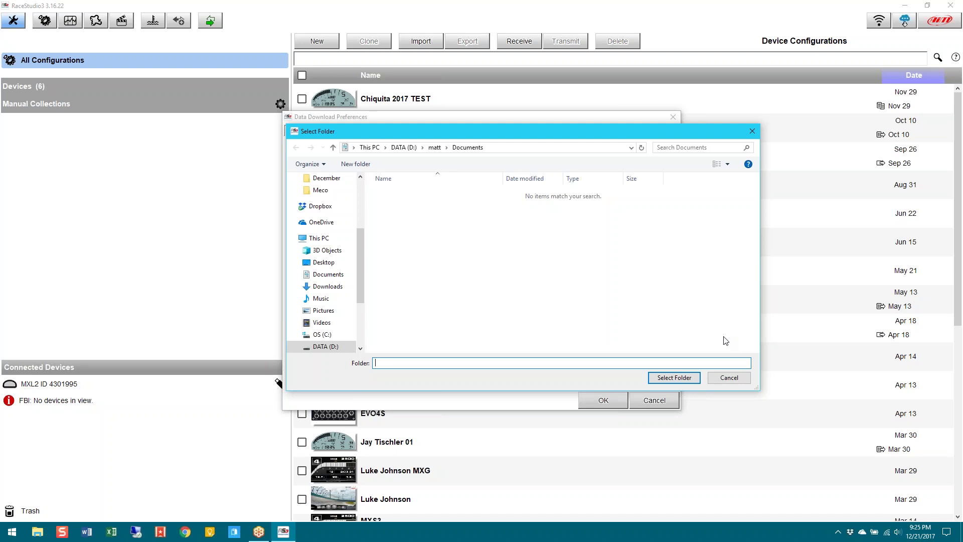
click(729, 378)
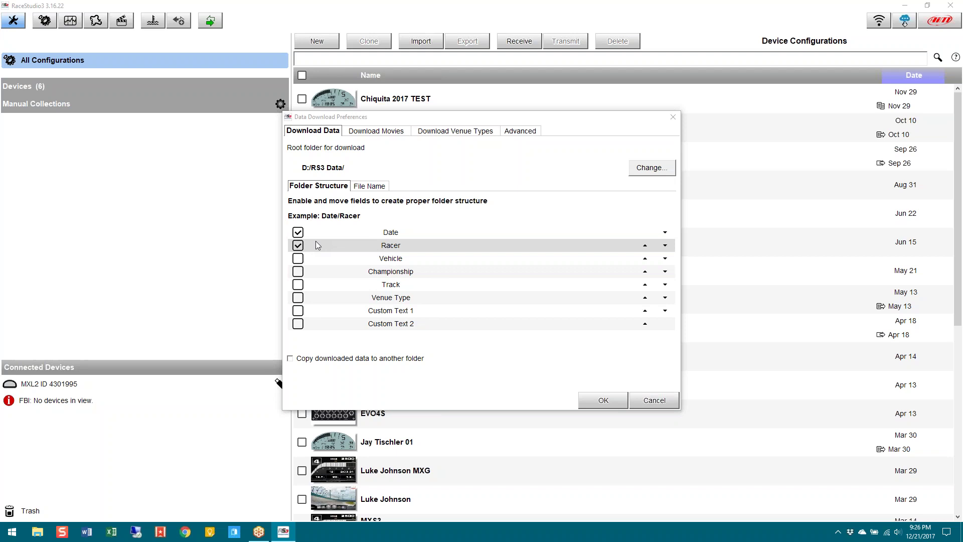
Review the File Name fields: Date and Time, Racer and Track, giving Date and Time_Racer_Track.rk
click(369, 188)
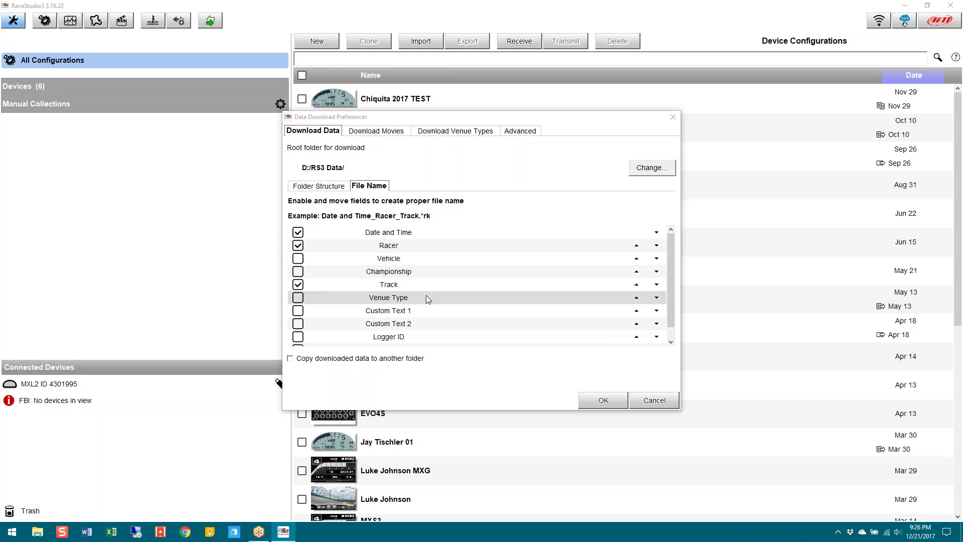
scroll(428, 299, down, 1)
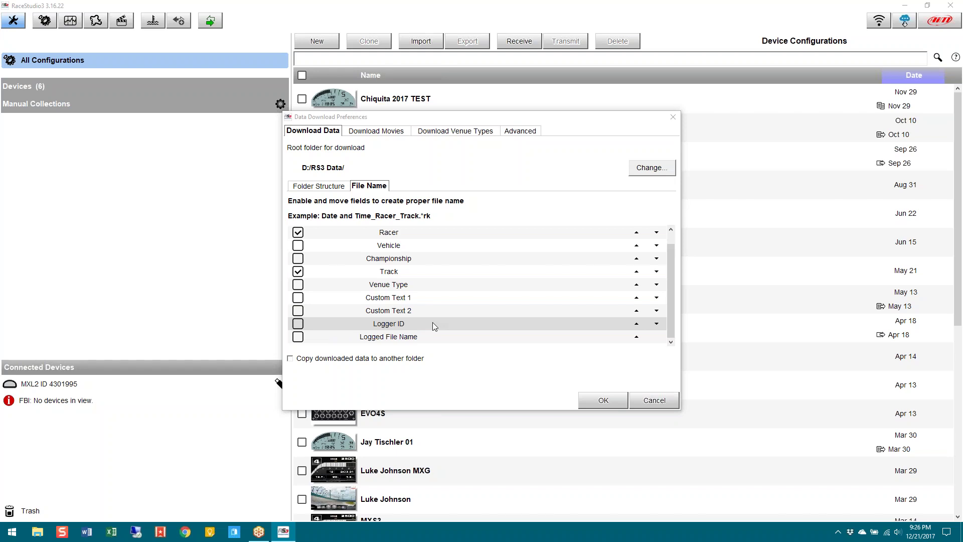
scroll(409, 265, up, 1)
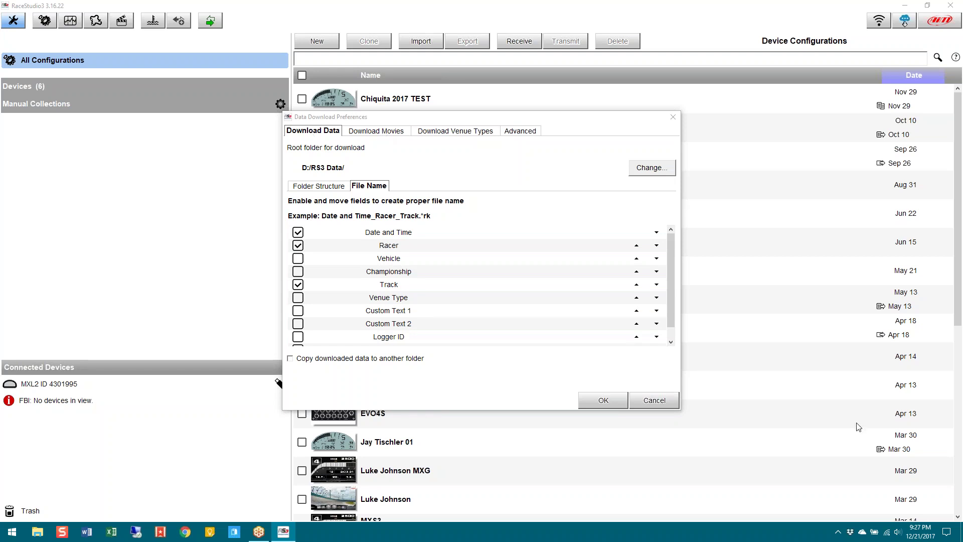
click(906, 424)
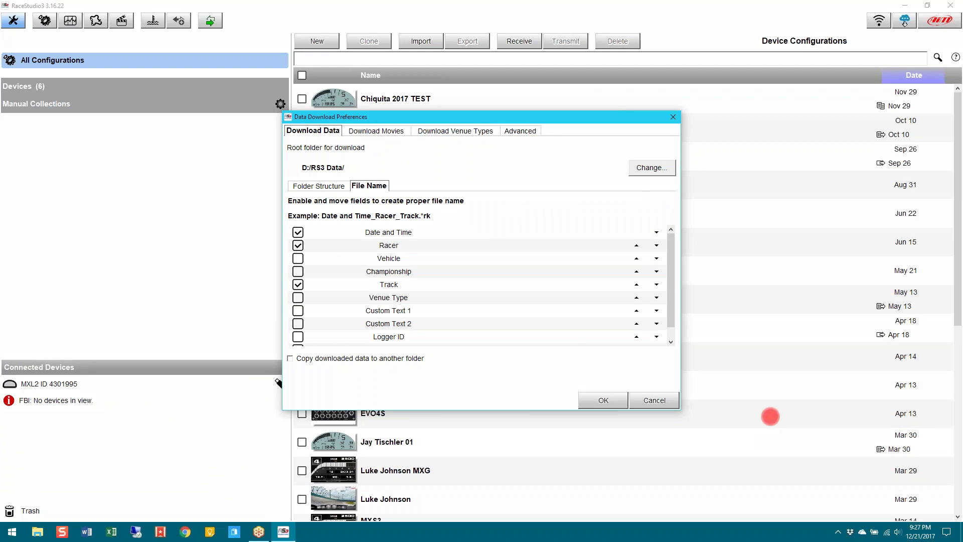
click(389, 131)
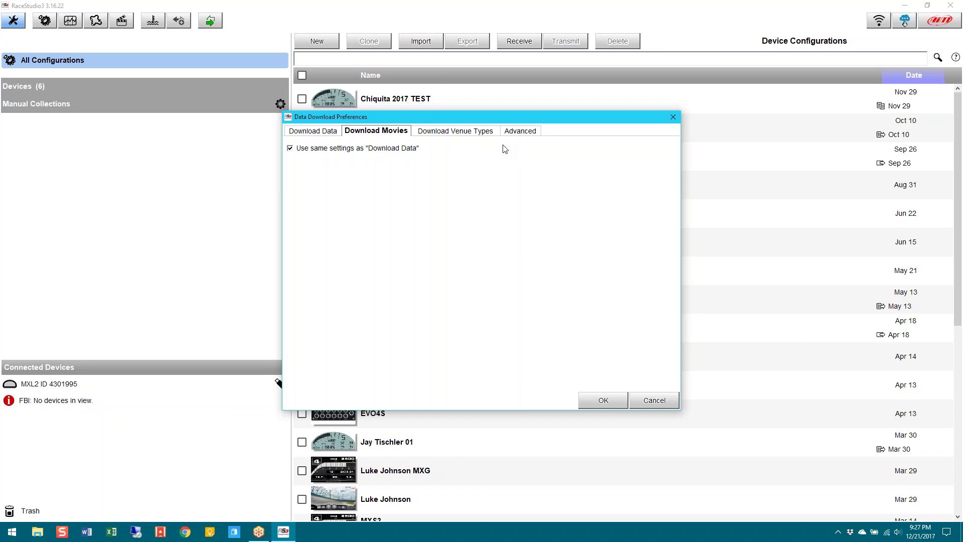
Show Download Venue Types, with Warm-up, Race and Practice 1–3 enabled
click(476, 132)
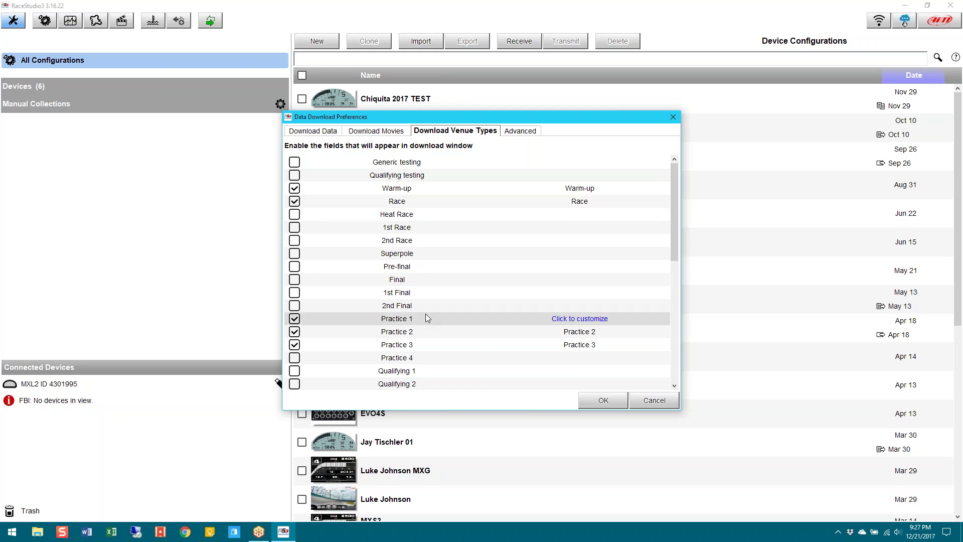
scroll(430, 318, down, 4)
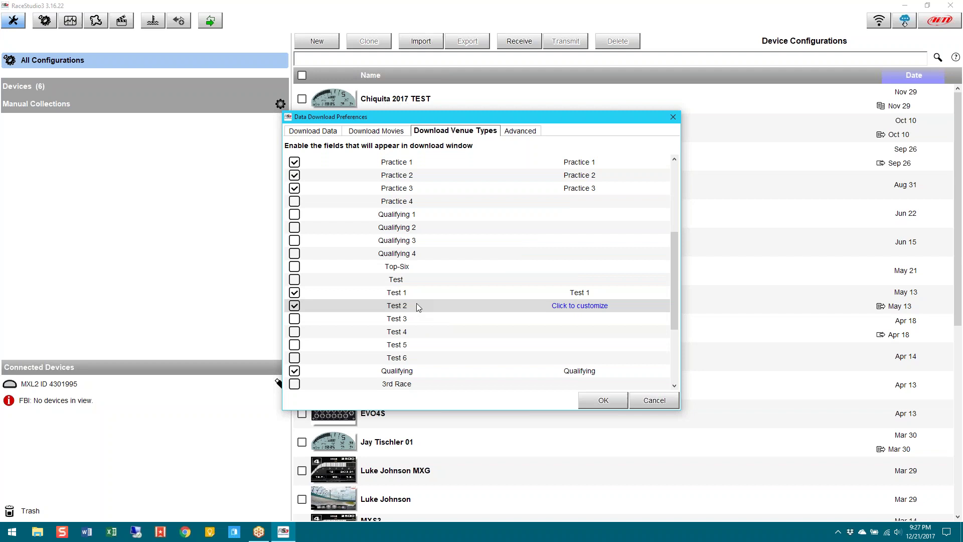
scroll(436, 369, up, 4)
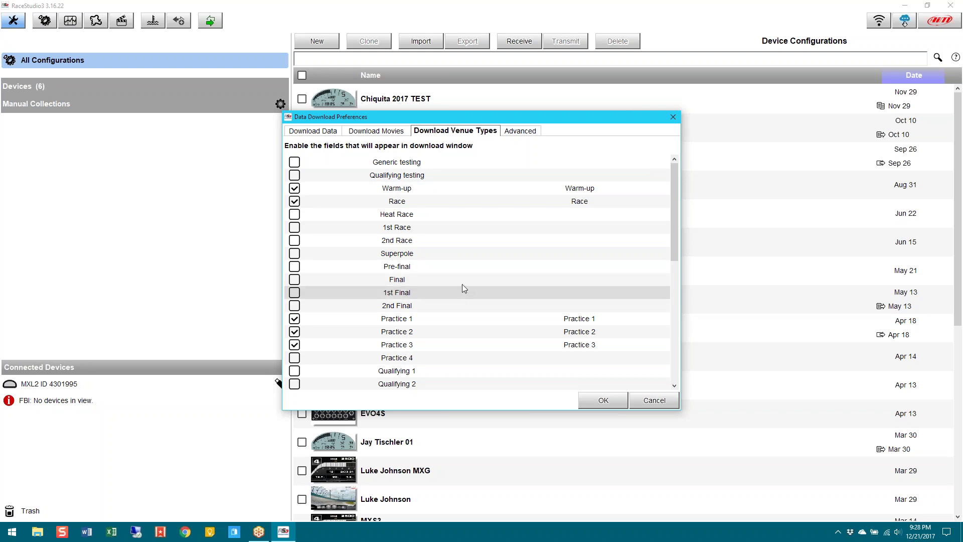
scroll(465, 236, down, 8)
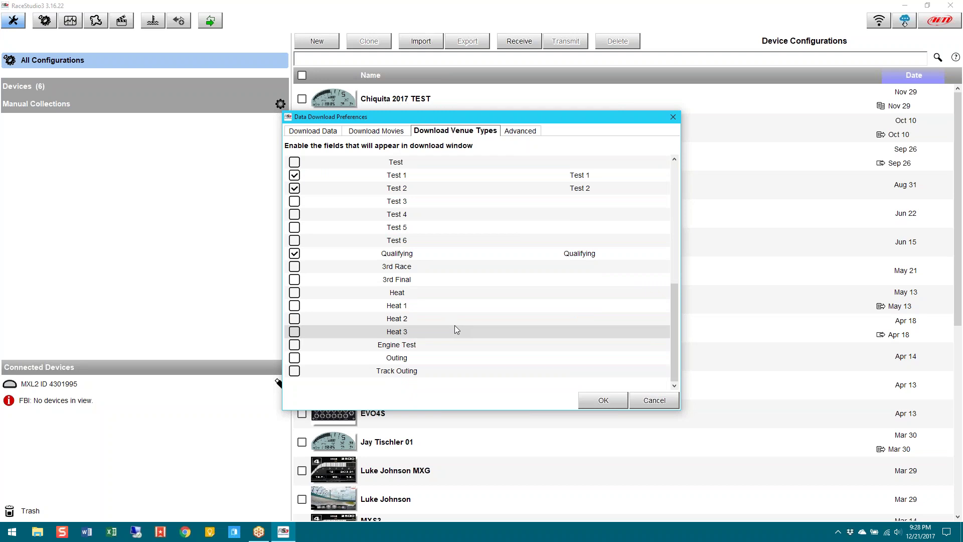
scroll(454, 325, up, 8)
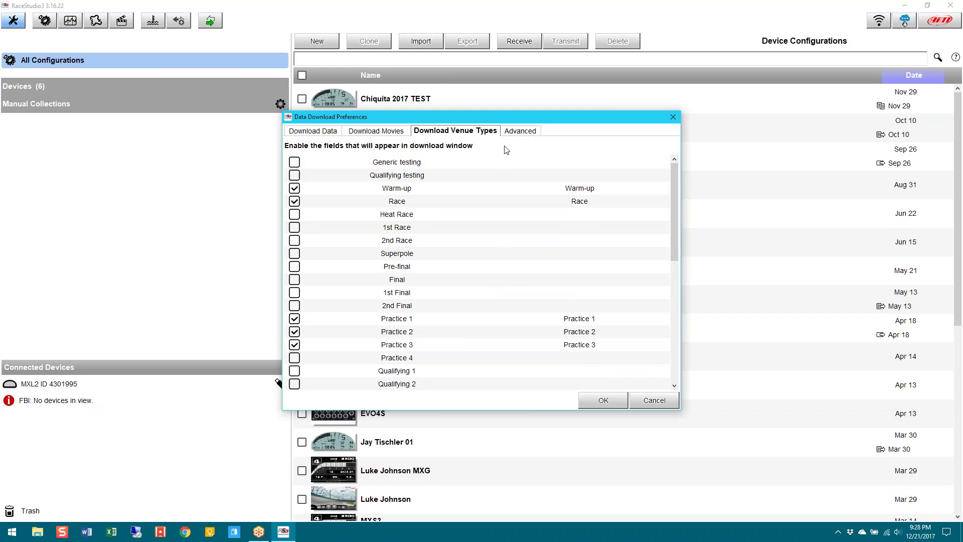
click(511, 134)
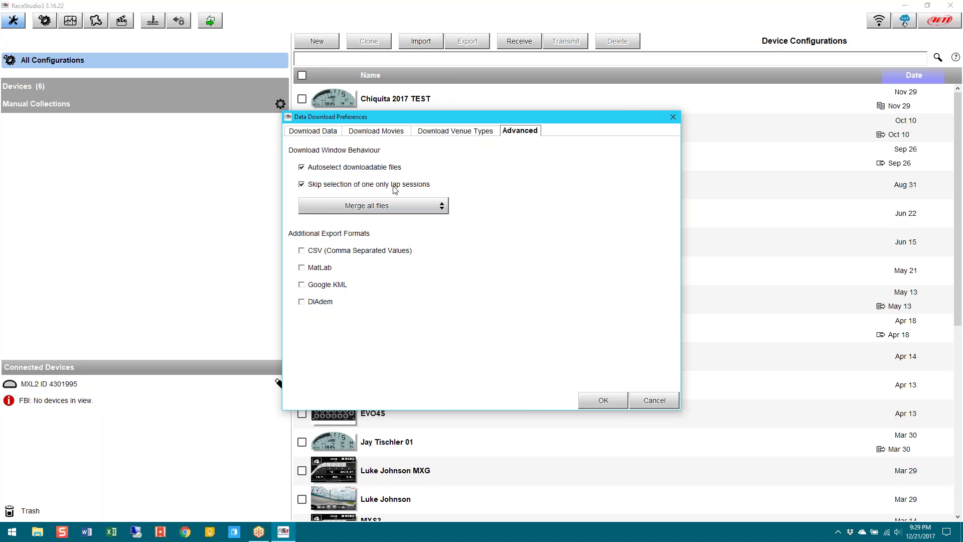
Close the Data Download Preferences dialog without saving any changes
click(654, 401)
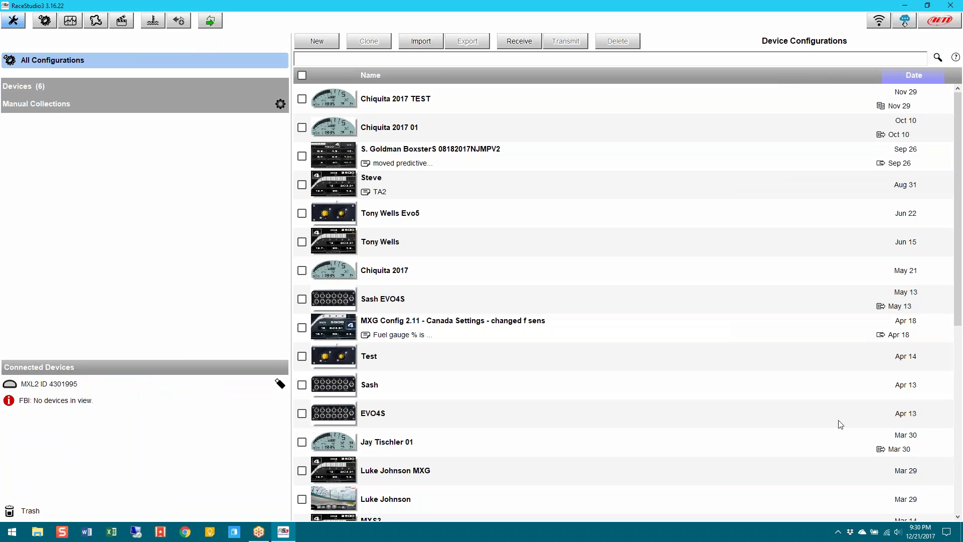
Open the connected MXL2 logger from Devices and stop its live measures
click(210, 21)
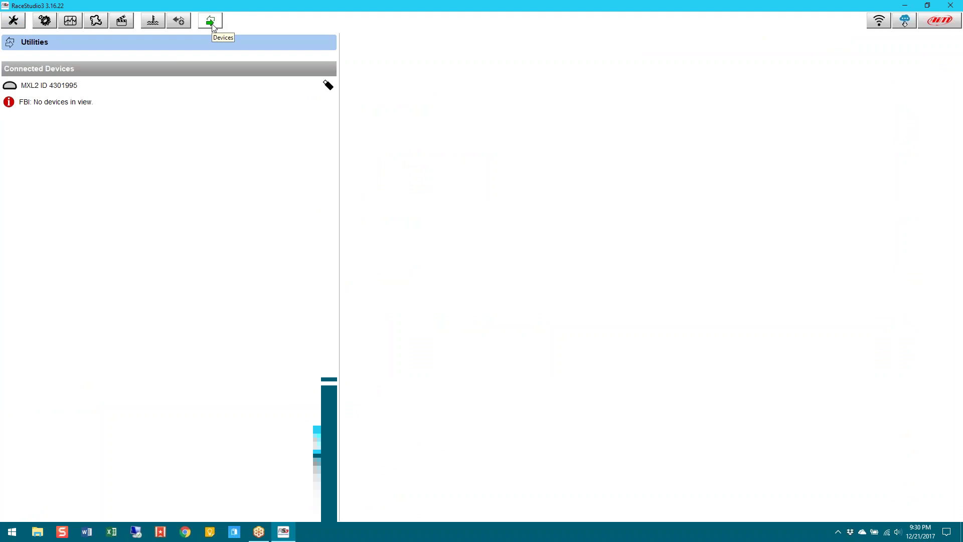
click(57, 85)
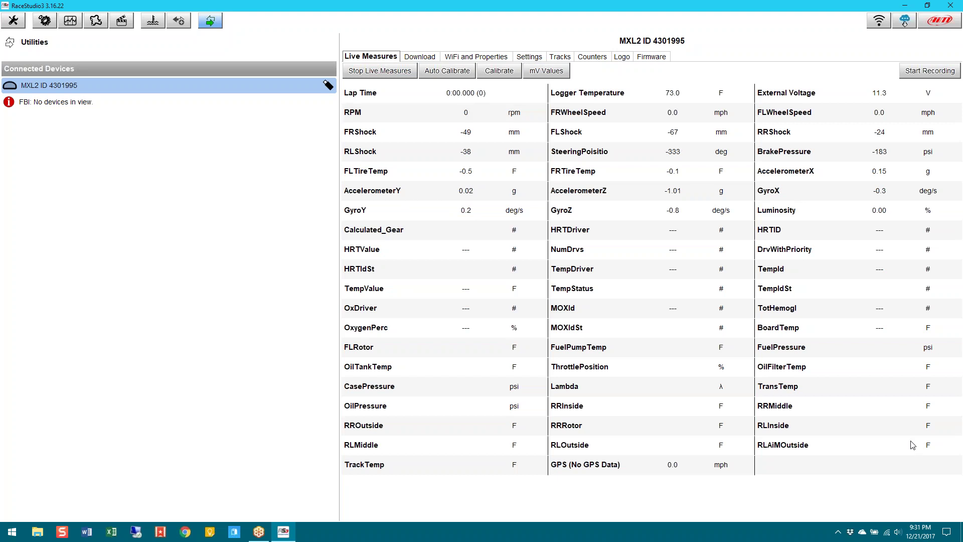
click(421, 56)
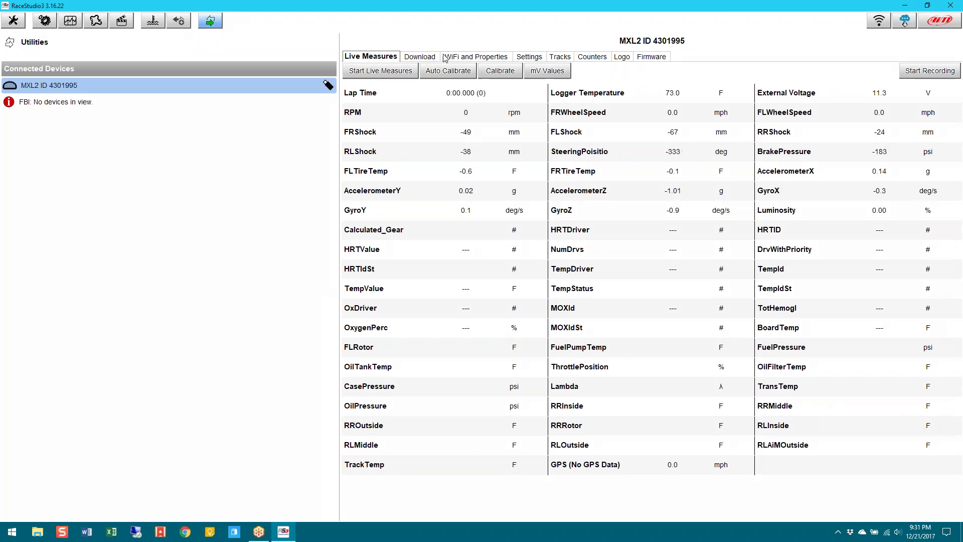
Show the MXL2 logger's stored .xrz sessions and scroll through the list
click(419, 57)
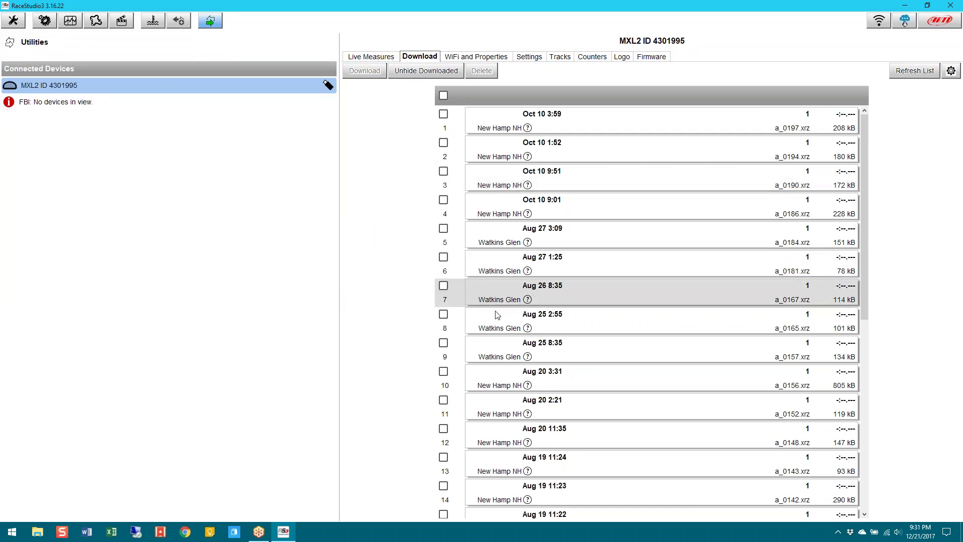
scroll(502, 304, down, 5)
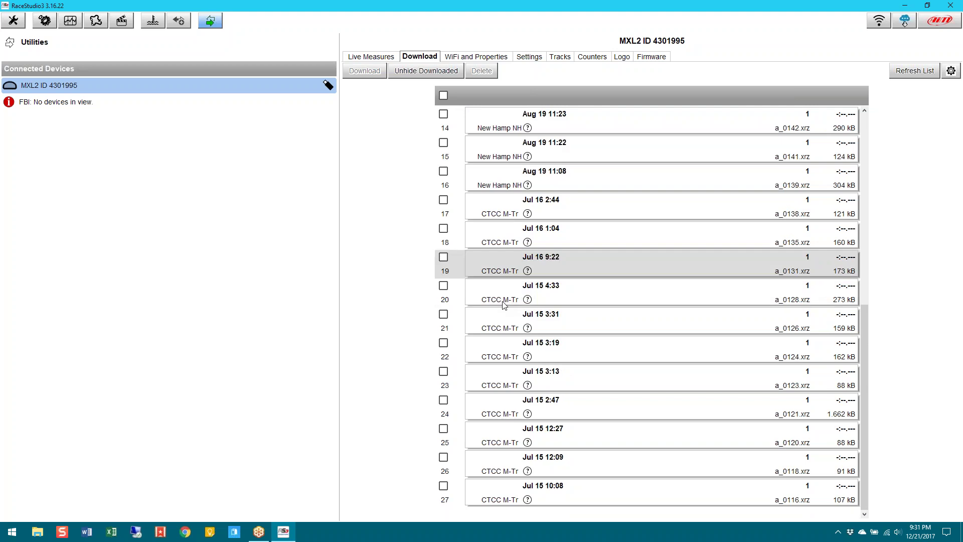
scroll(504, 305, up, 5)
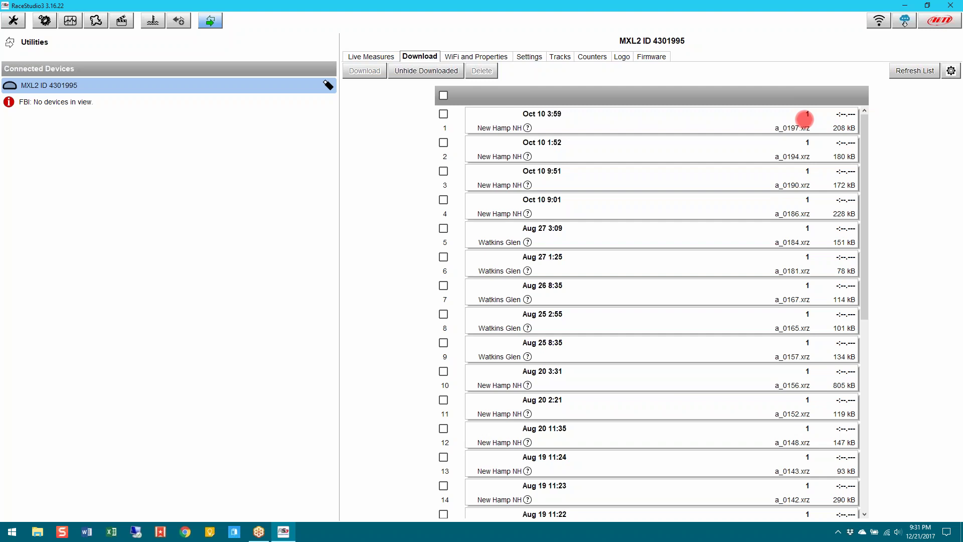
Unhide the already downloaded sessions in the MXL2 session list
click(421, 73)
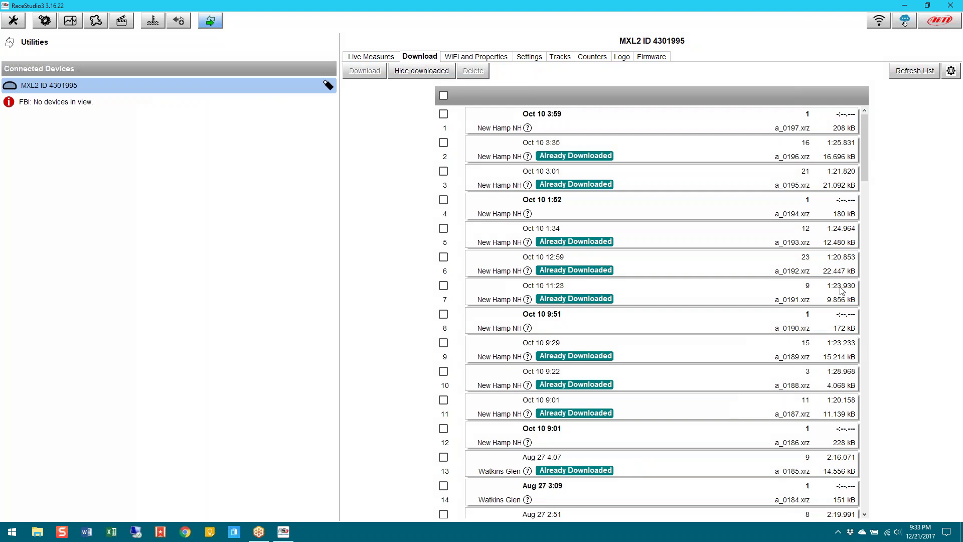
Tick the Oct 10 3:35 session, then try selecting all sessions and clear the selection
click(444, 143)
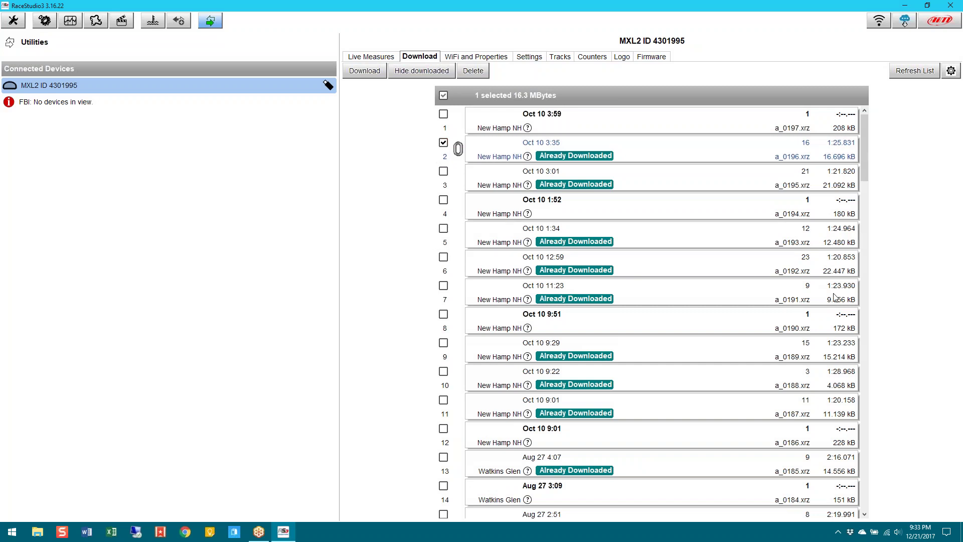
click(443, 143)
click(365, 72)
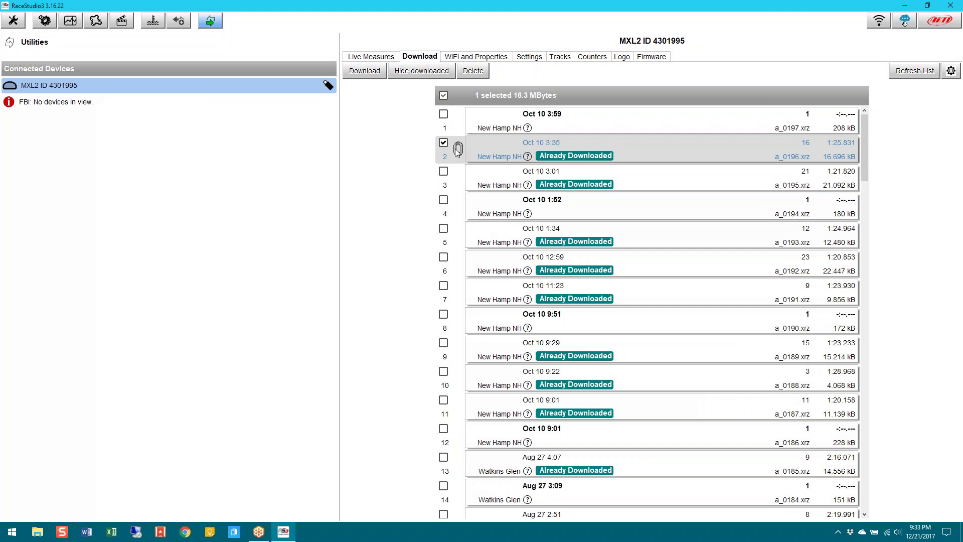
click(444, 95)
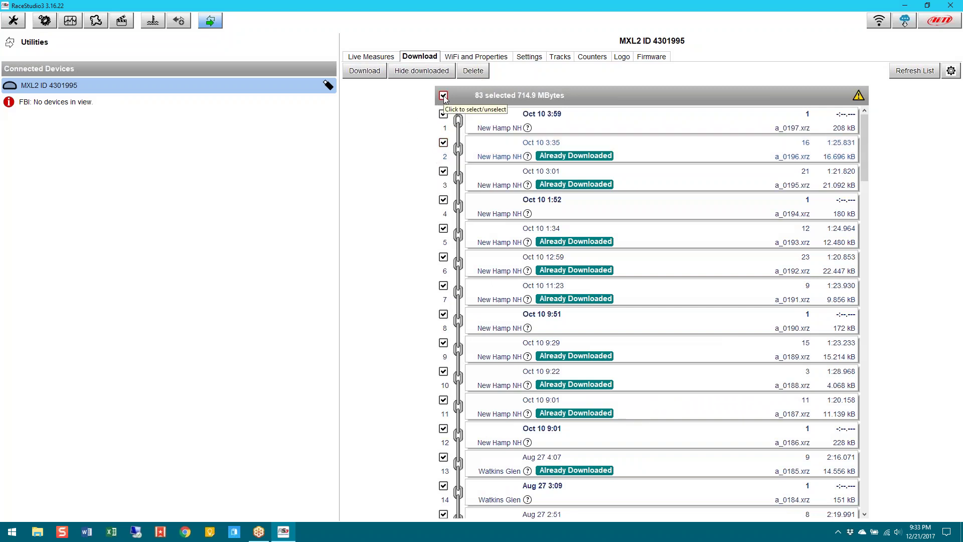
click(444, 96)
Mark sessions a_0196.xrz and a_0195.xrz (Oct 10 3:35 and 3:01) together, 36.9 MB
click(444, 144)
click(443, 171)
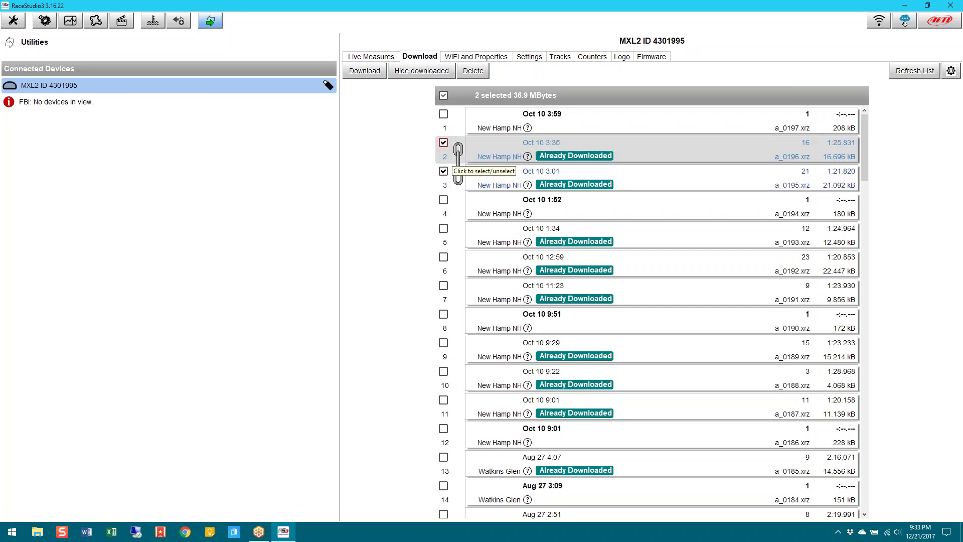
click(443, 143)
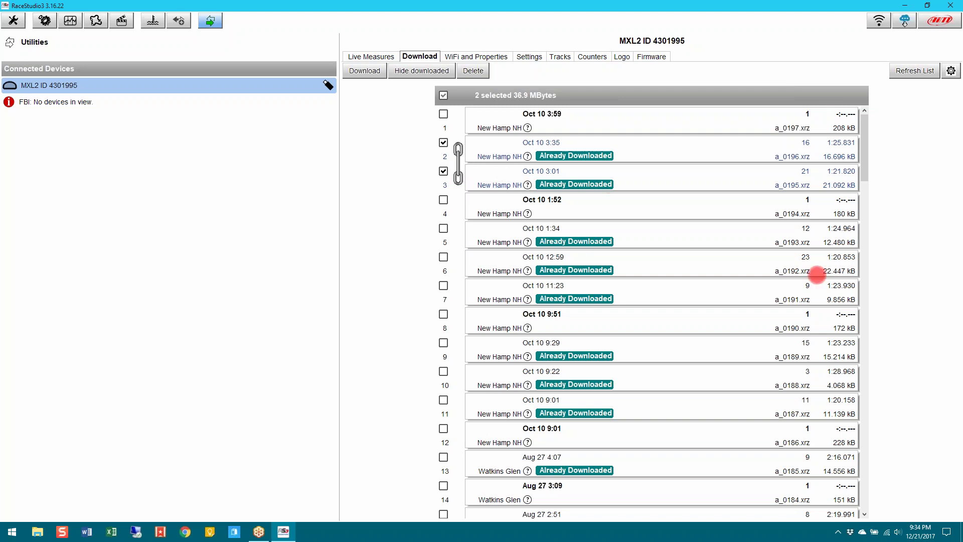
click(847, 300)
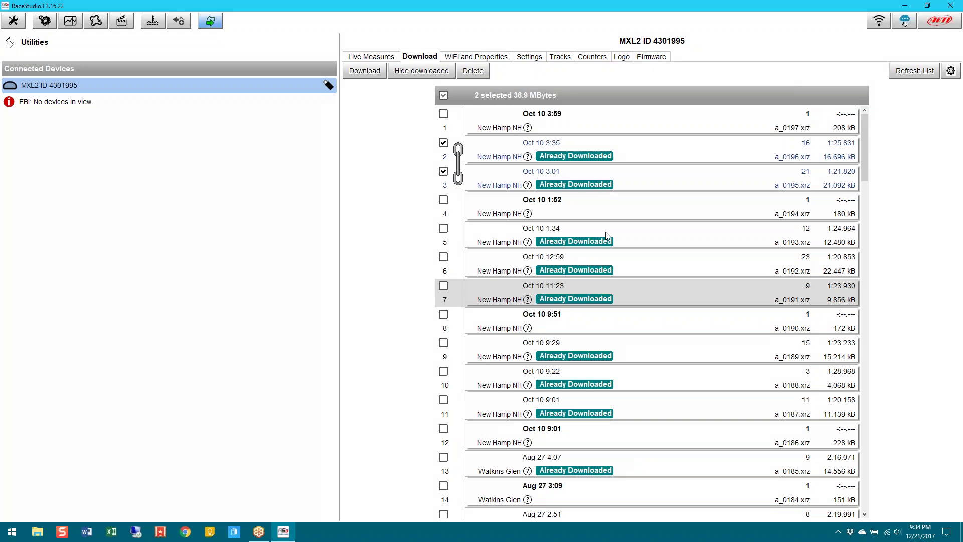
Drop the 3:01 session and add Oct 10 1:34, 11:23 and 9:22, keeping 3:35 (42.1 MB)
click(443, 172)
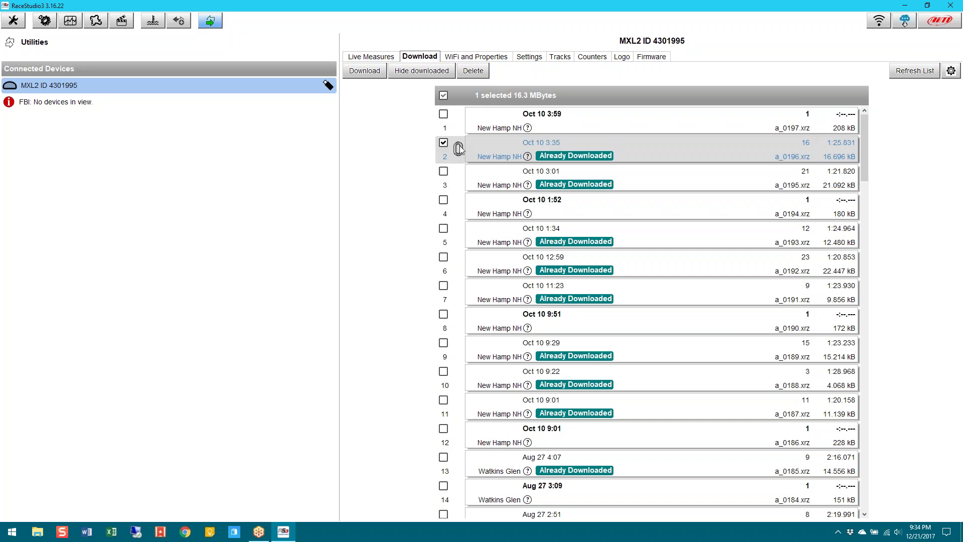
click(444, 143)
click(444, 143)
click(444, 229)
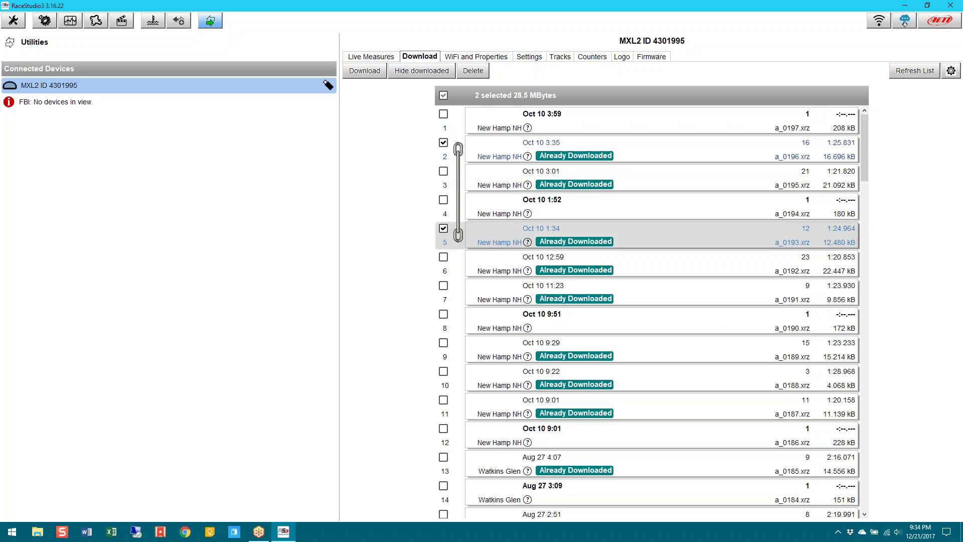
click(443, 287)
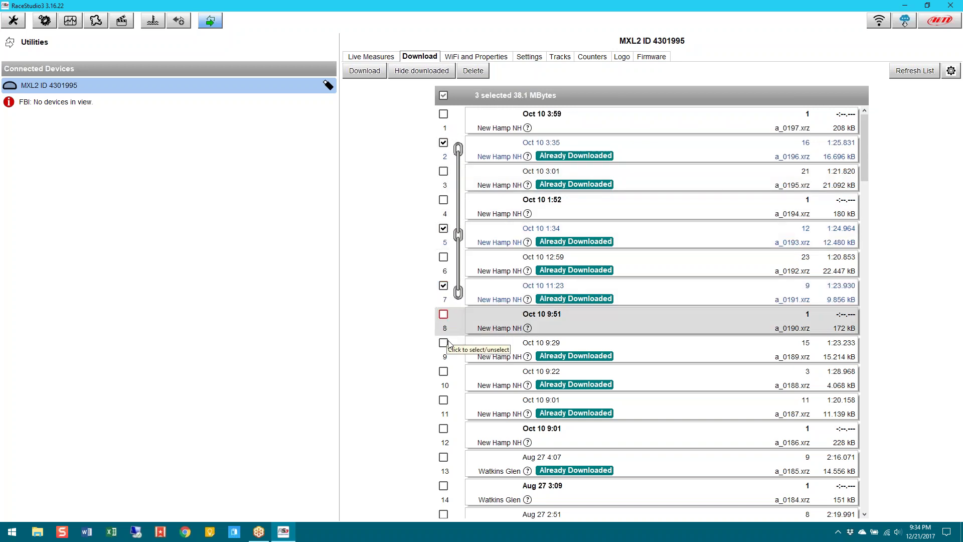
click(445, 371)
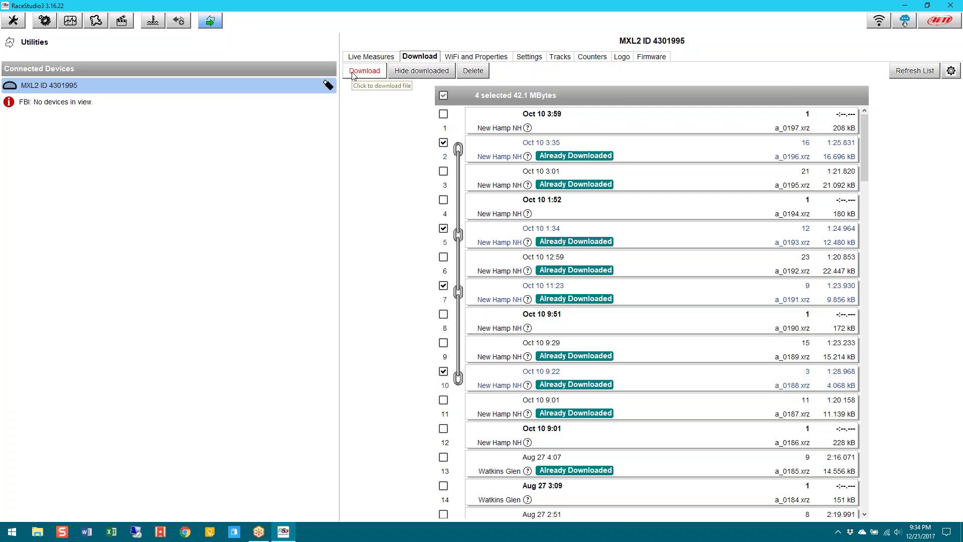
Download the four sessions, confirming vehicle Chiquita, venue type Race and track New Hamp NH
click(369, 75)
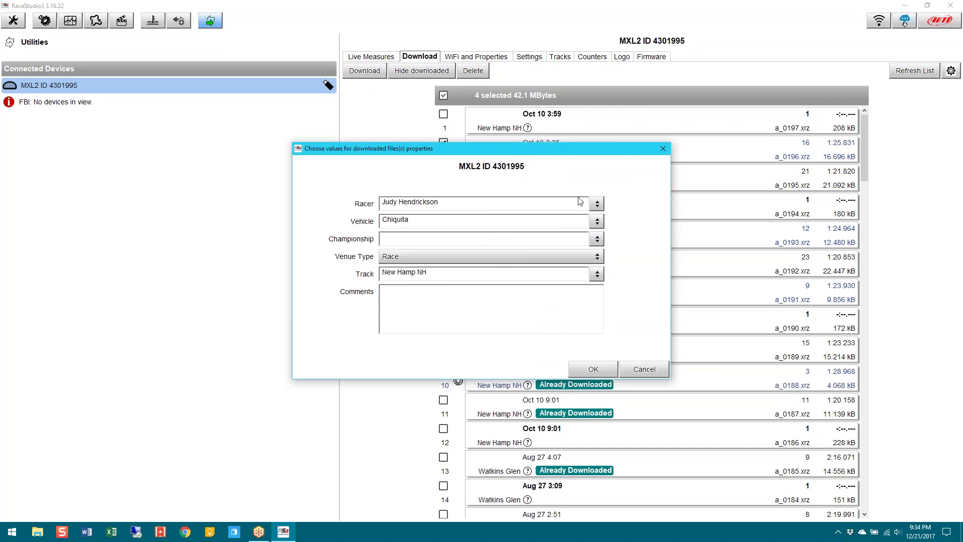
click(597, 204)
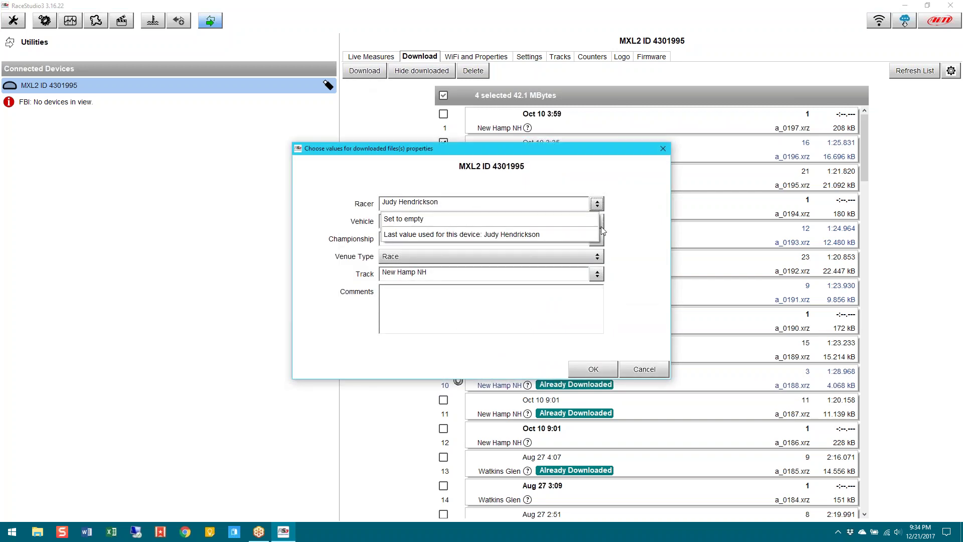
click(630, 227)
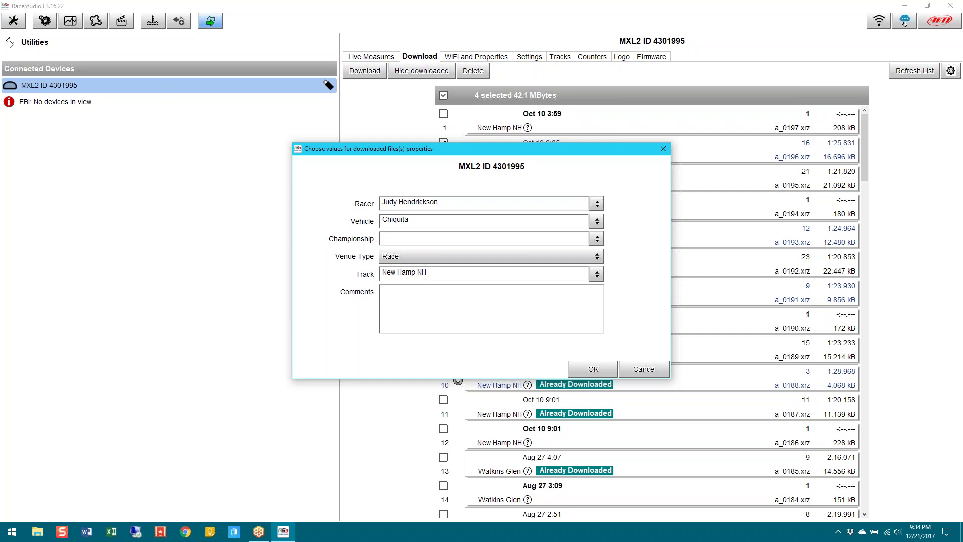
click(400, 256)
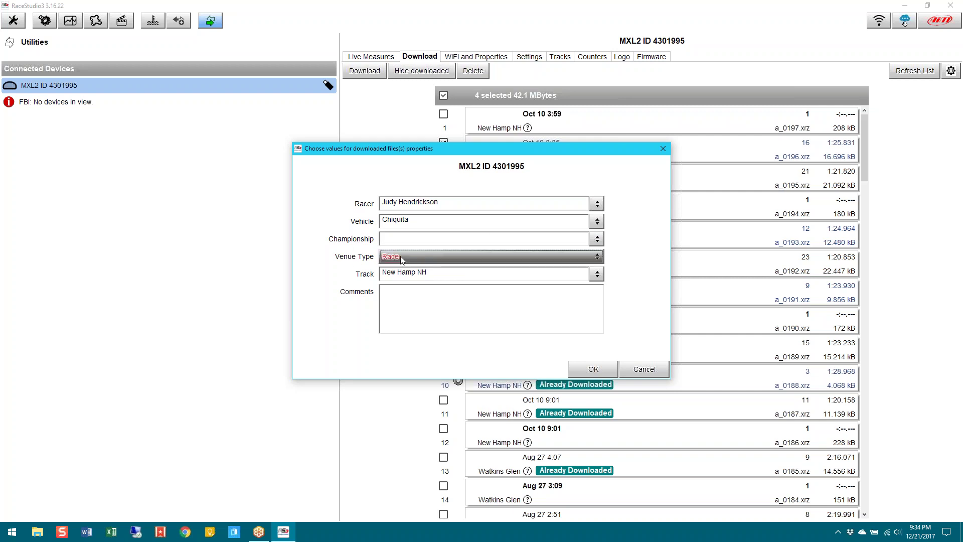
click(409, 265)
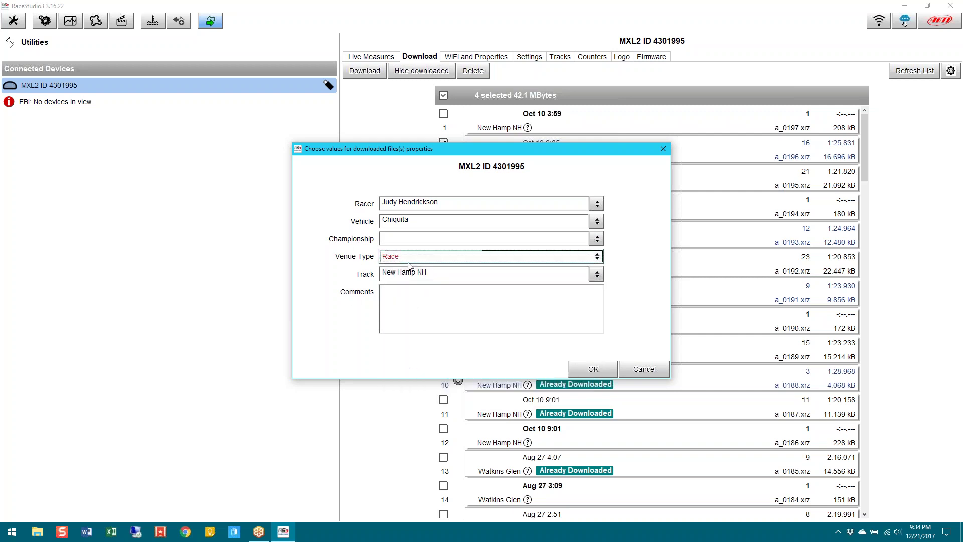
click(411, 292)
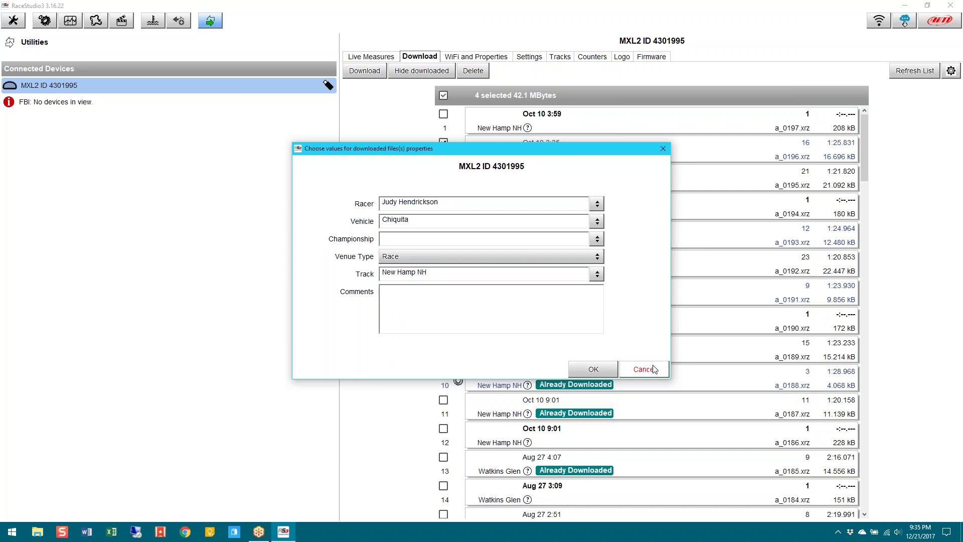
click(614, 370)
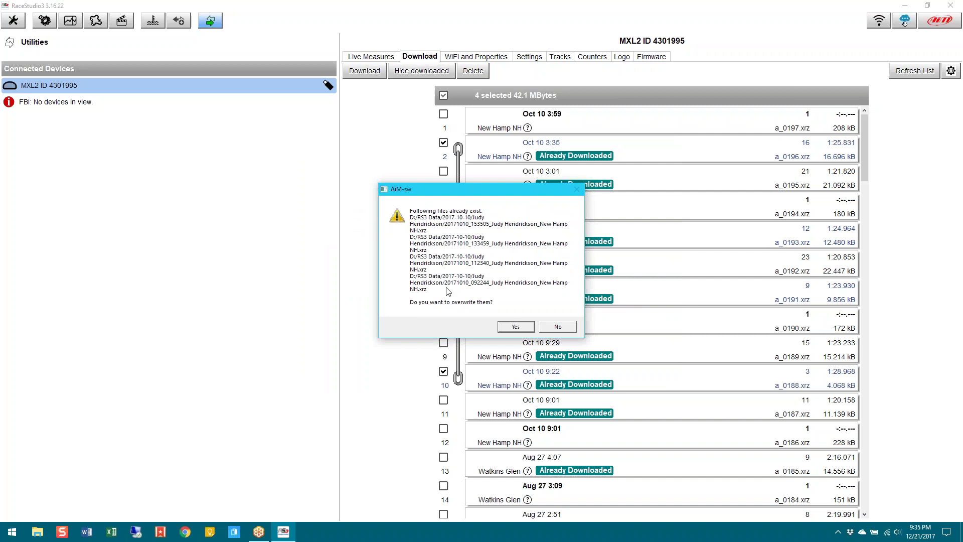
Decline overwriting, then select only the Oct 10 3:59 session and start its download
click(557, 326)
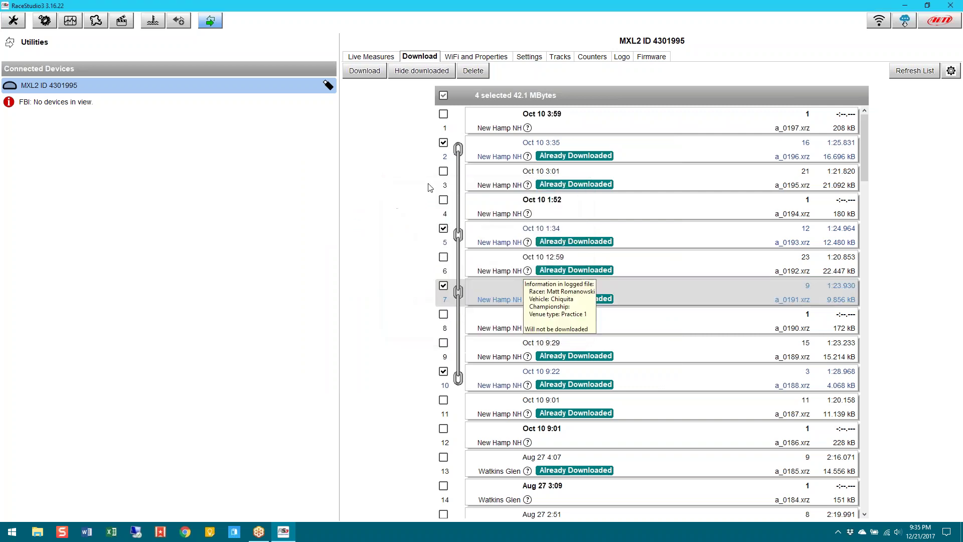
click(443, 95)
click(443, 95)
click(444, 114)
click(365, 71)
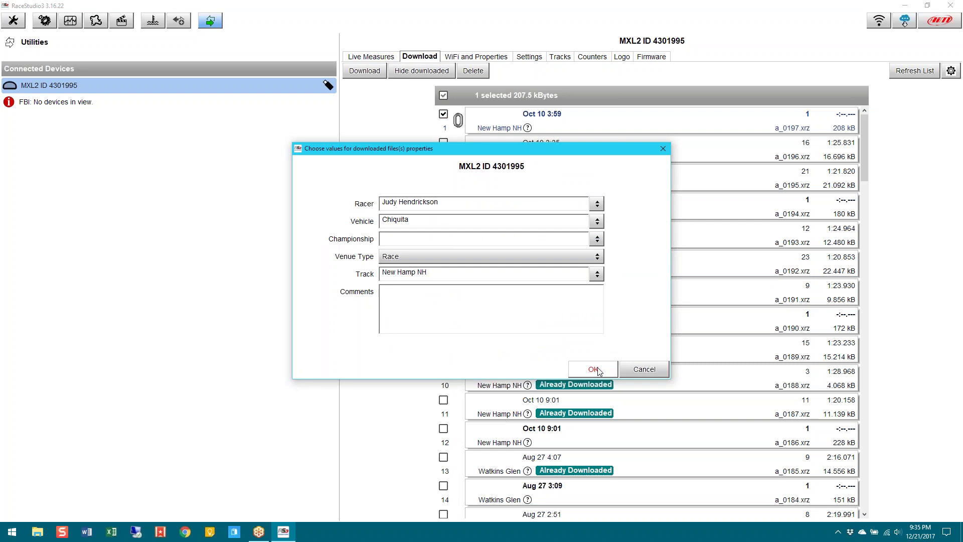
Replace the racer name with a different racer's name and confirm the download
key(ctrl+a)
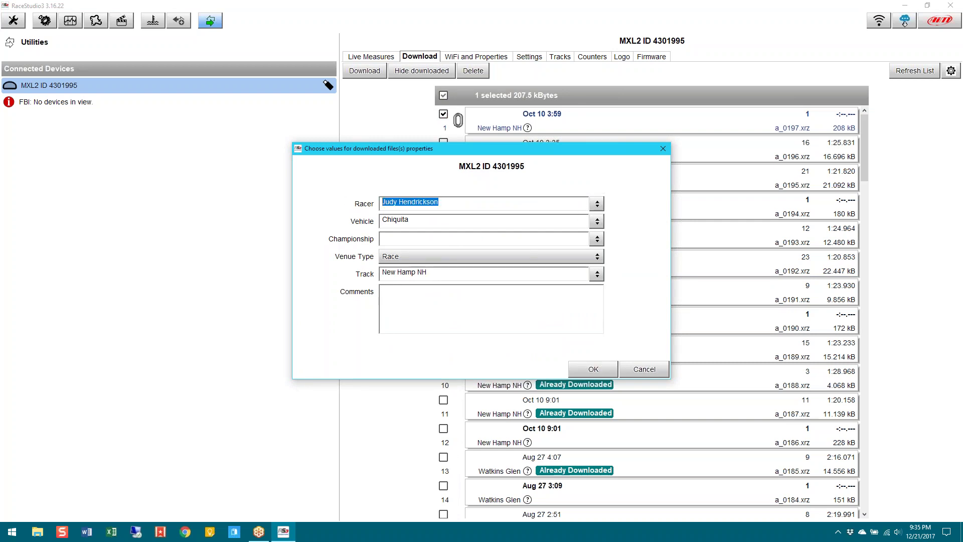
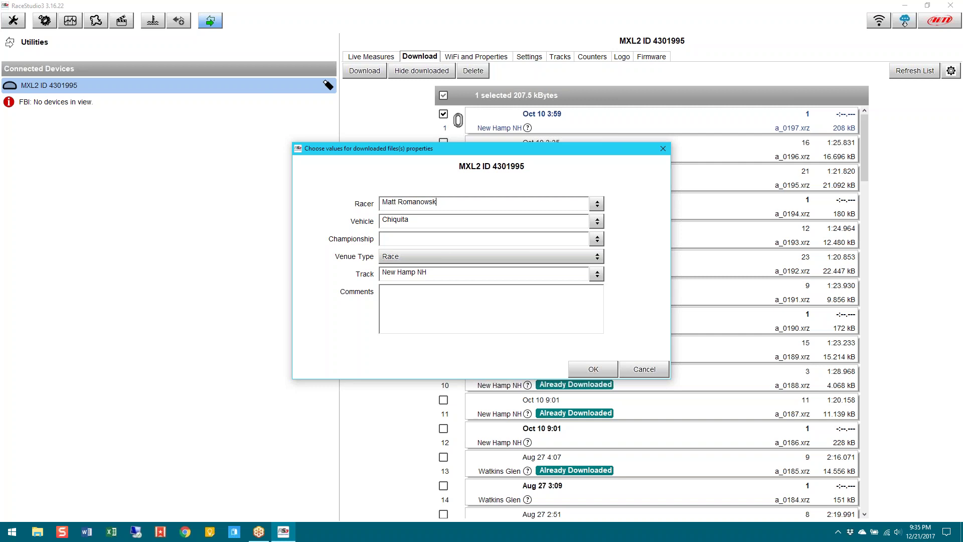
click(593, 370)
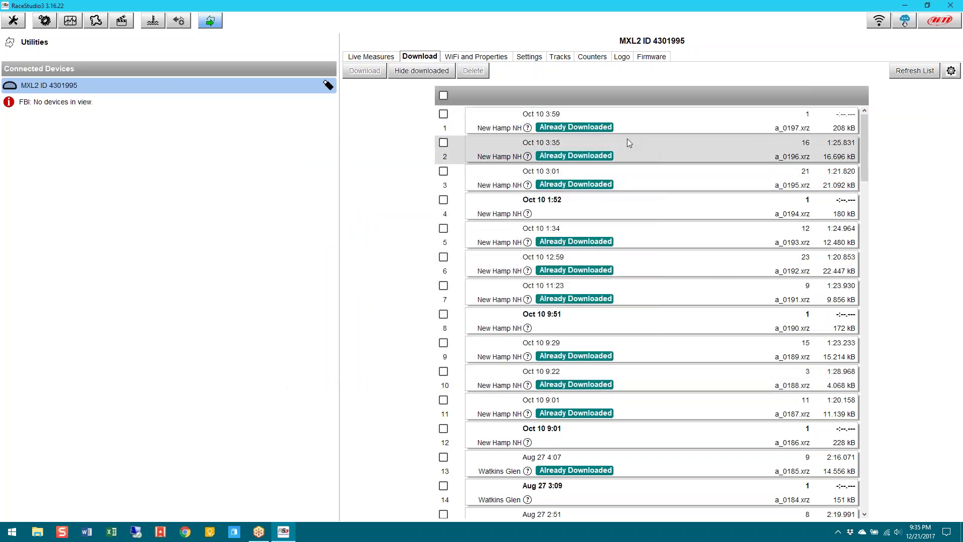
mouse_move(530, 130)
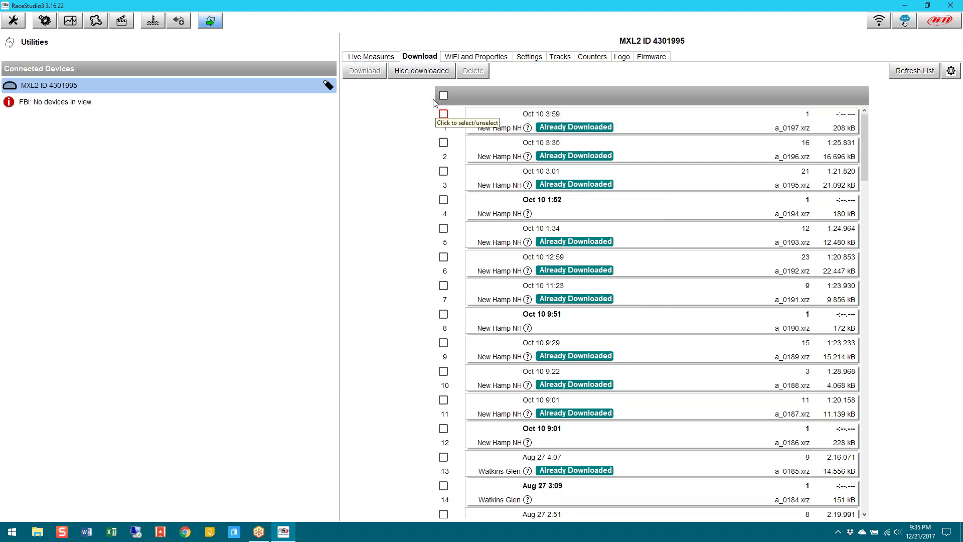
Hide downloaded sessions so only new ones, starting with Oct 10 1:52 a_0194.xrz, are listed
click(422, 75)
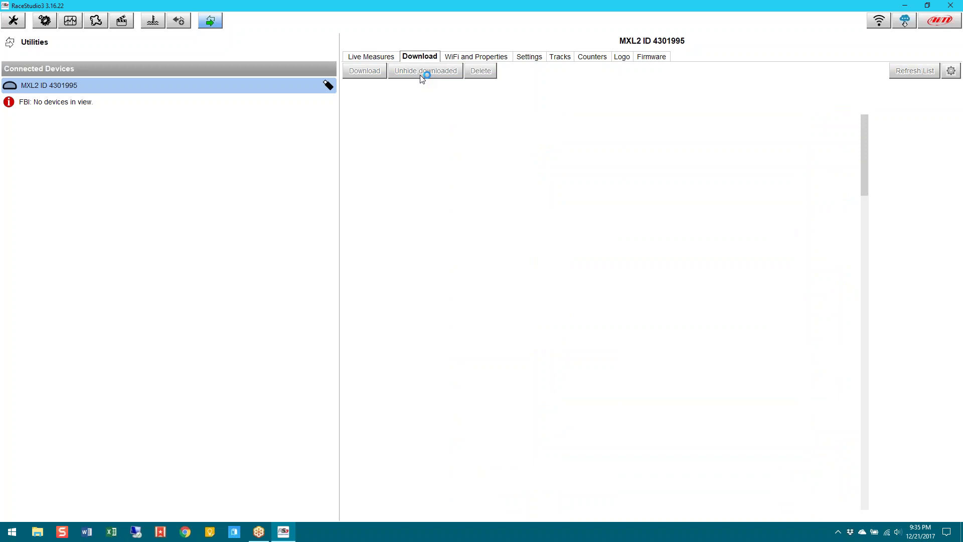
click(415, 73)
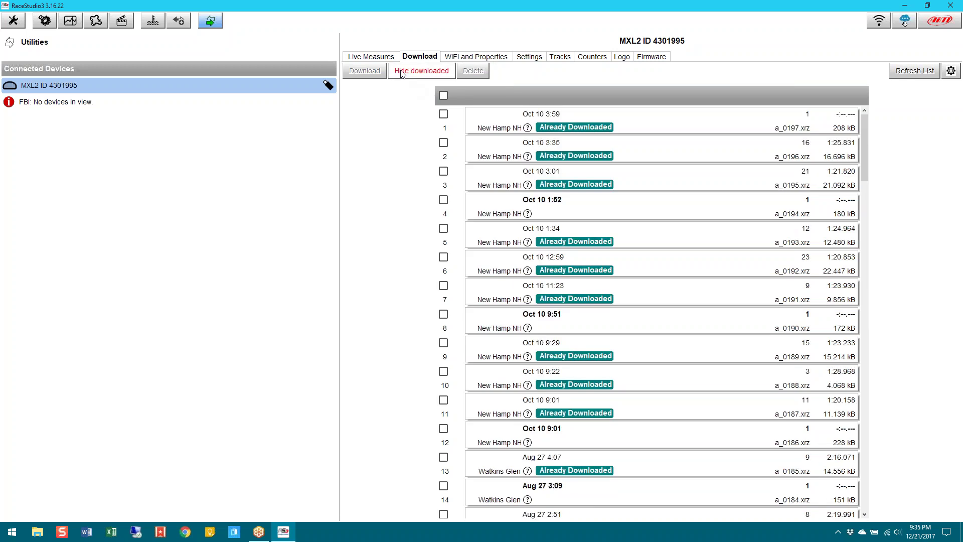
click(419, 74)
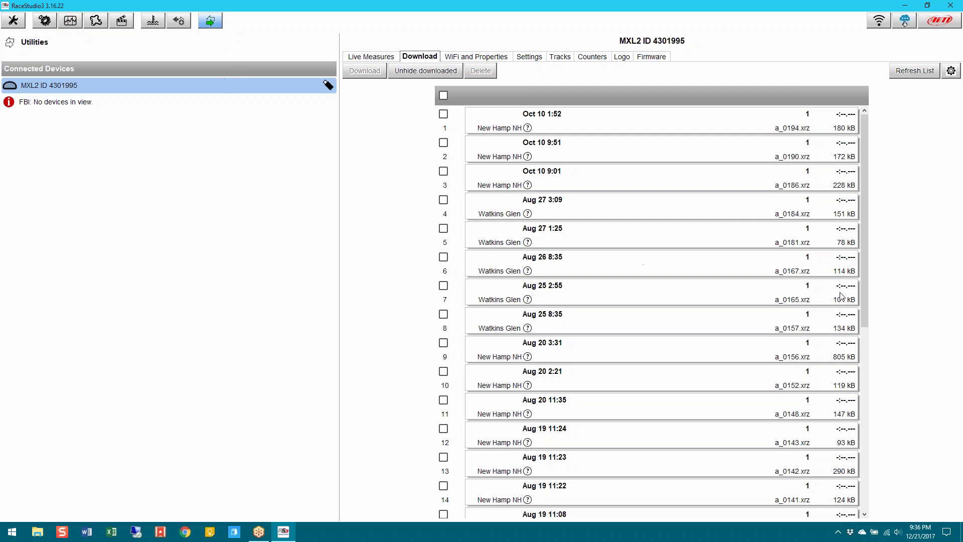
Launch RS2Analysis and maximize the Test database and Lap manager window
click(72, 28)
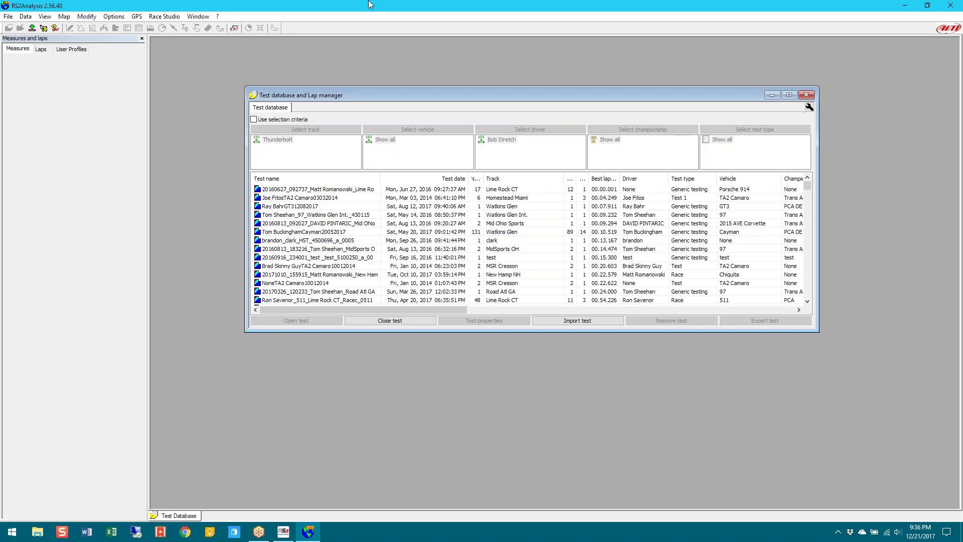
click(790, 95)
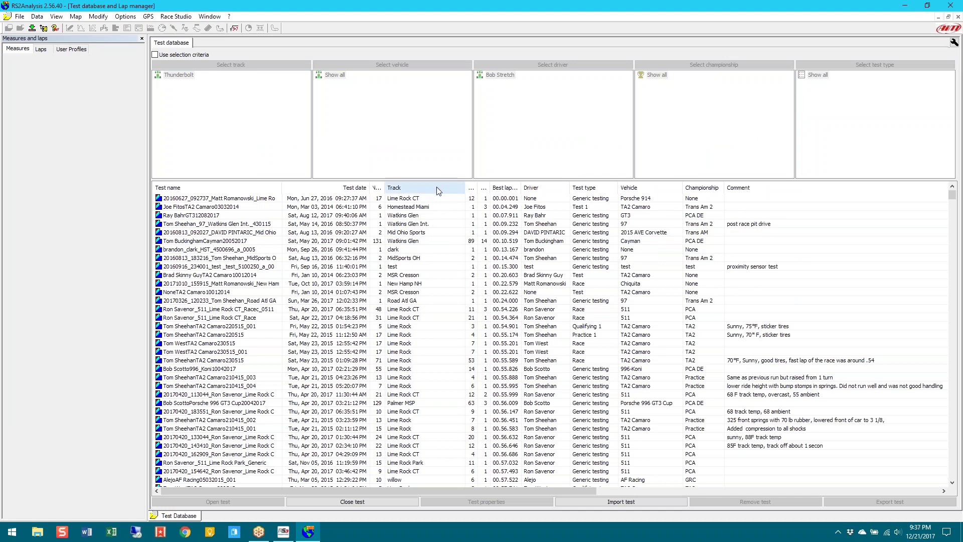
mouse_move(425, 183)
mouse_down()
mouse_move(394, 191)
mouse_move(404, 188)
mouse_move(419, 242)
mouse_move(409, 408)
mouse_up()
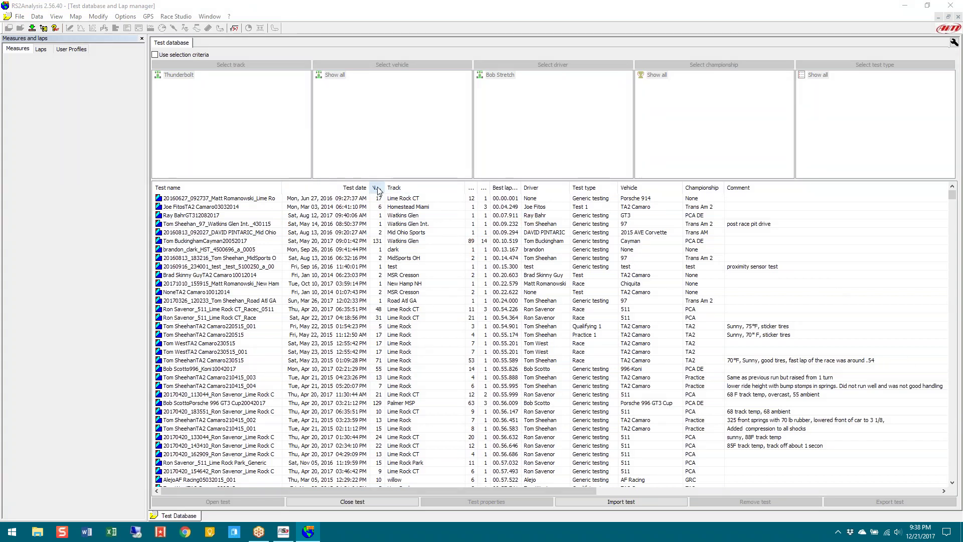
Widen the Number of laps, Best lap and Run with the best lap columns so their headings are readable
drag(384, 189, 422, 188)
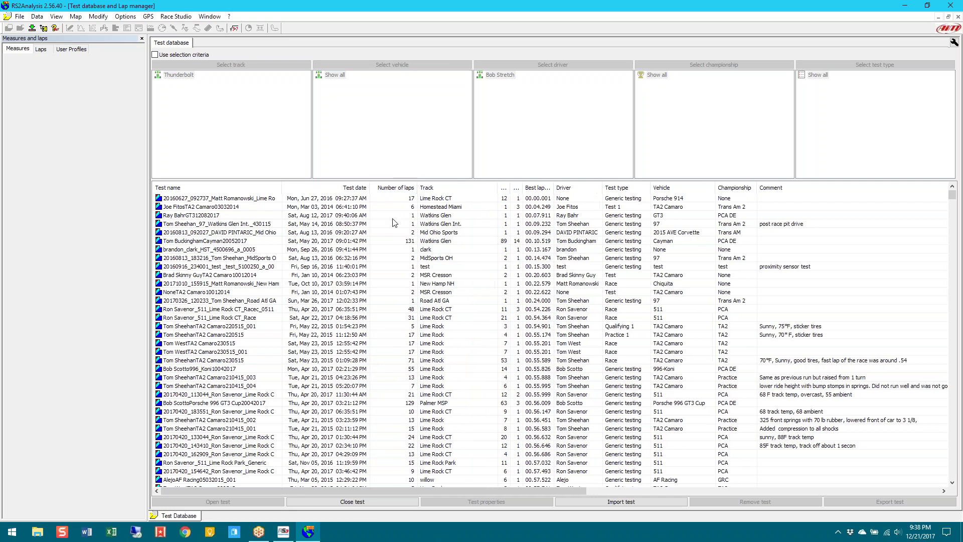
click(404, 242)
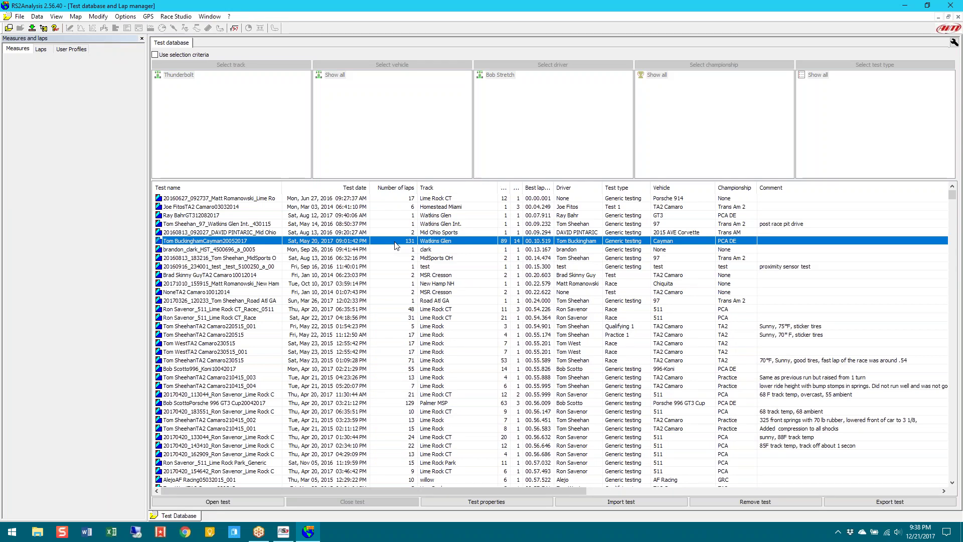
drag(511, 191, 572, 197)
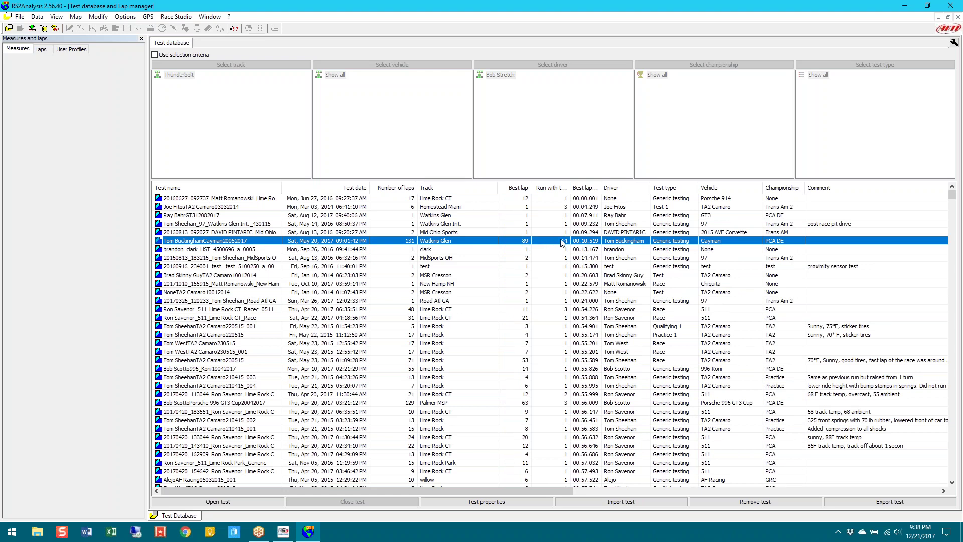
drag(570, 187, 594, 186)
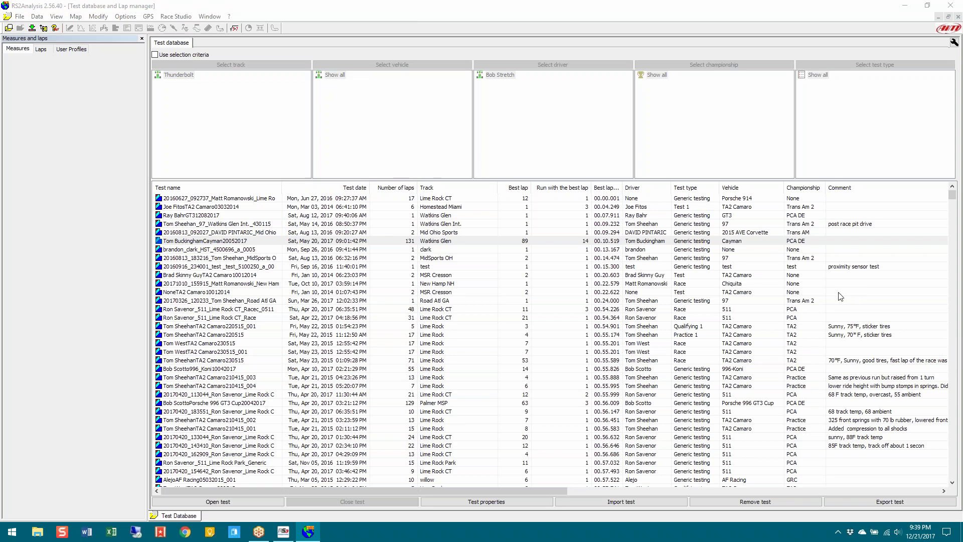
click(350, 188)
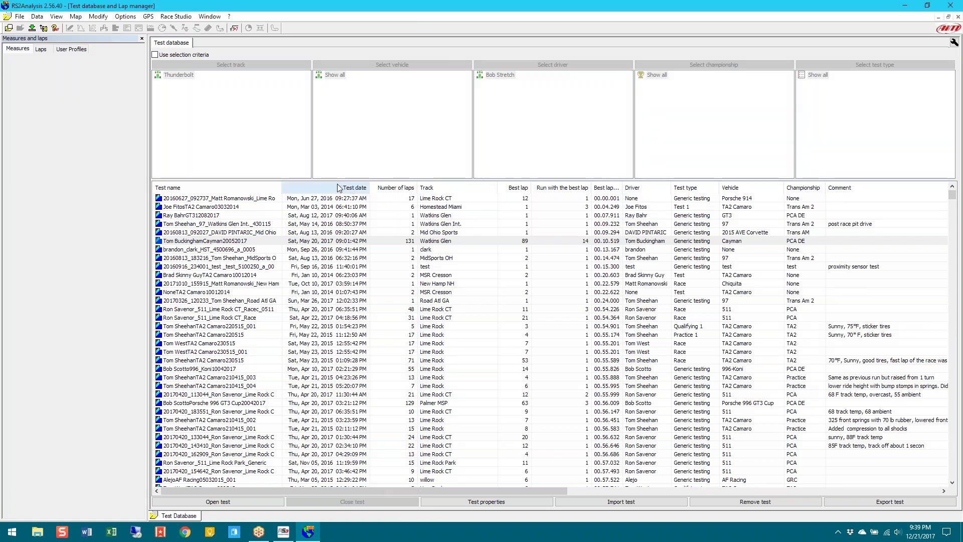
Sort the tests by test date, newest first, then alphabetically by track
click(336, 189)
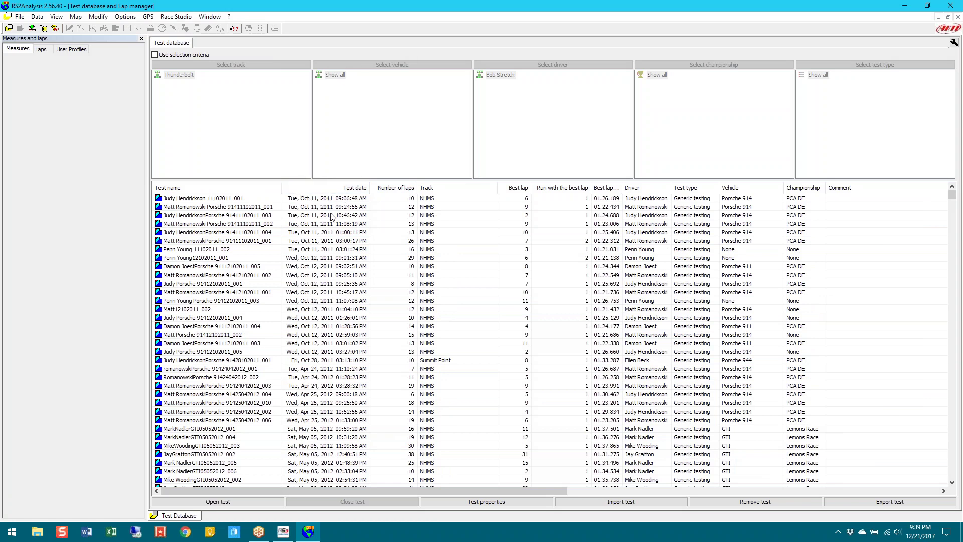
click(350, 189)
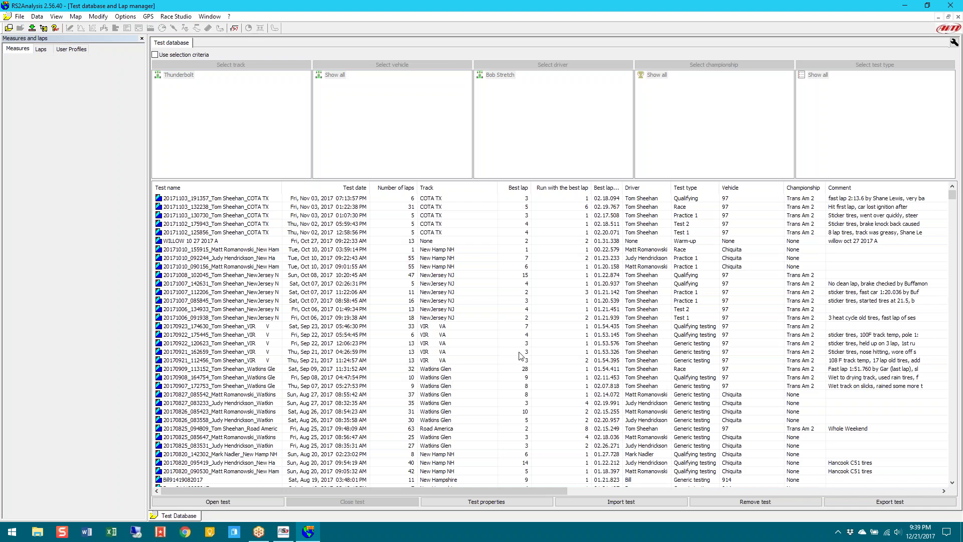
click(436, 190)
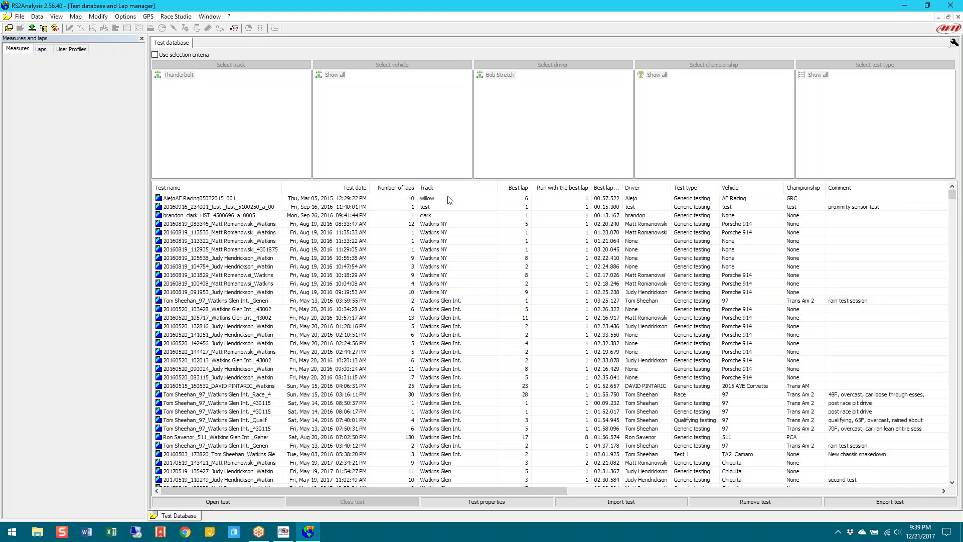
click(433, 200)
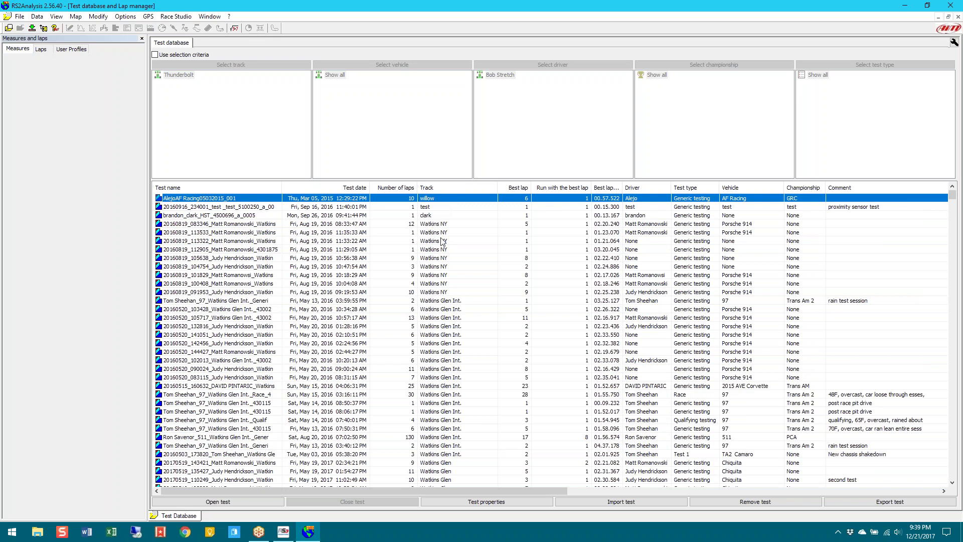
scroll(452, 396, down, 10)
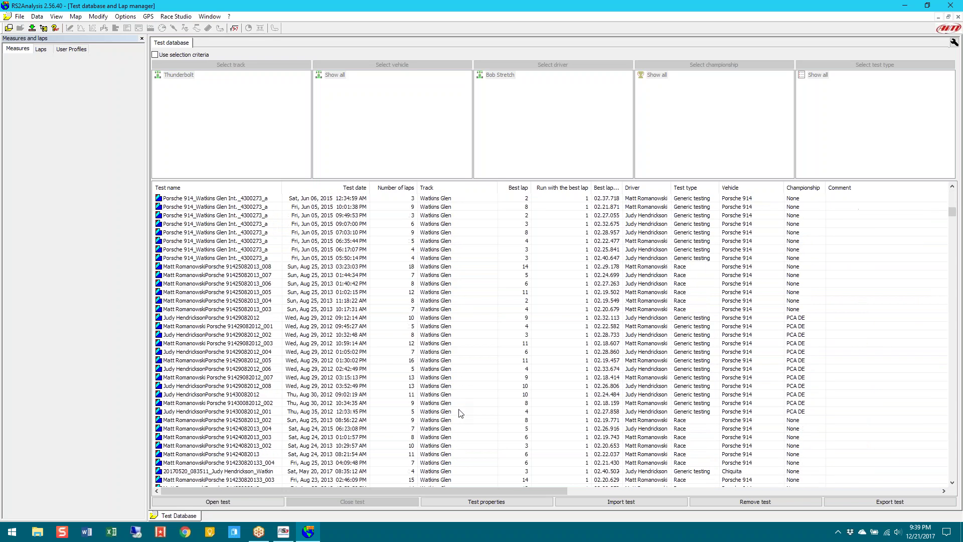
scroll(477, 381, up, 15)
click(454, 185)
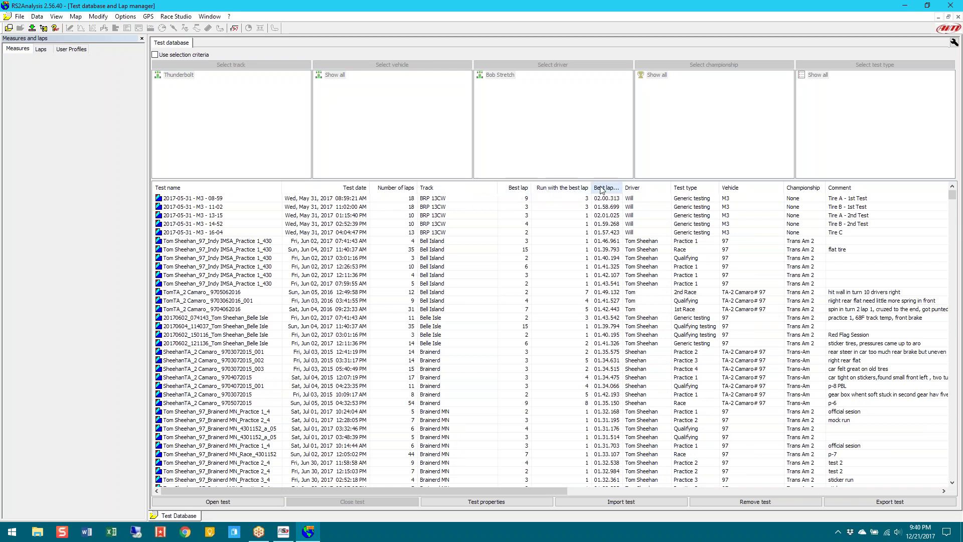
Sort the test list by driver in ascending order
click(642, 188)
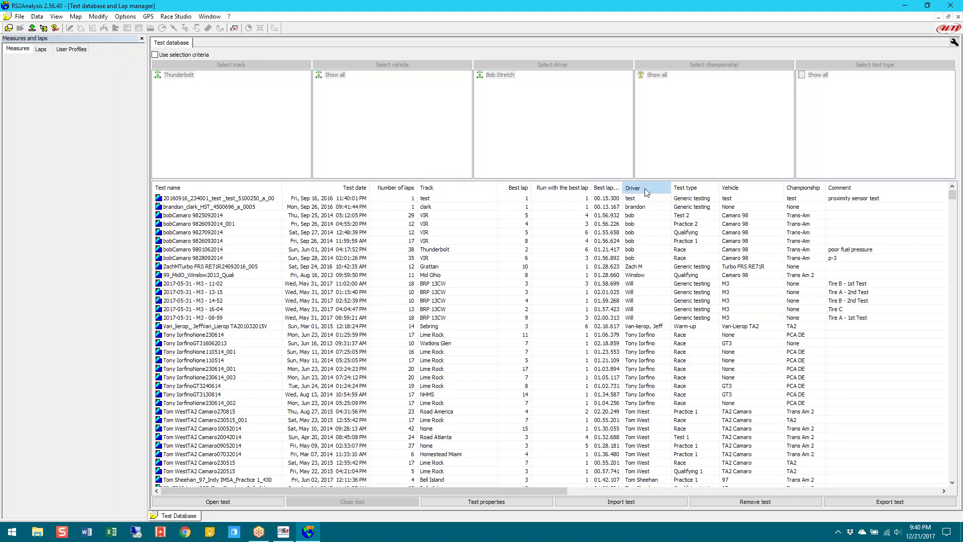
click(647, 189)
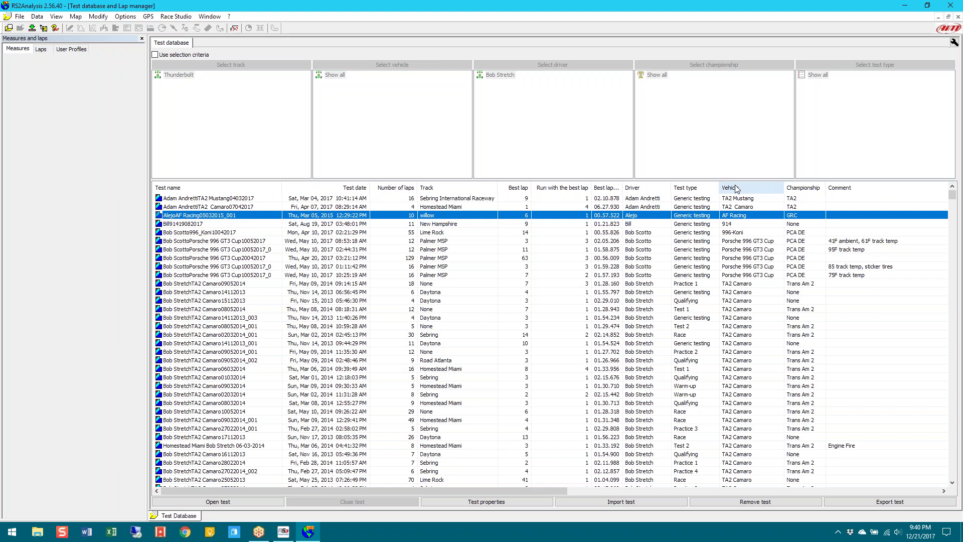
drag(442, 486, 835, 470)
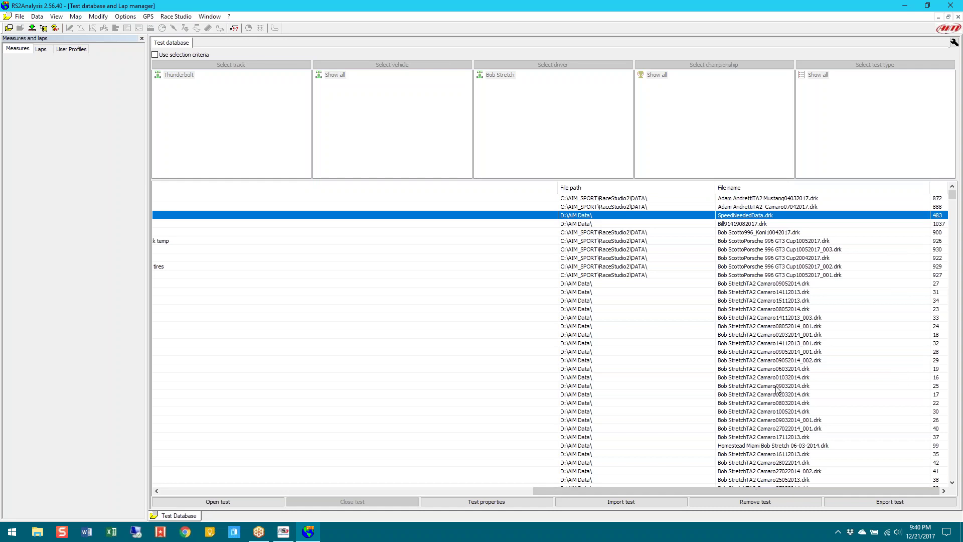
drag(775, 491, 396, 494)
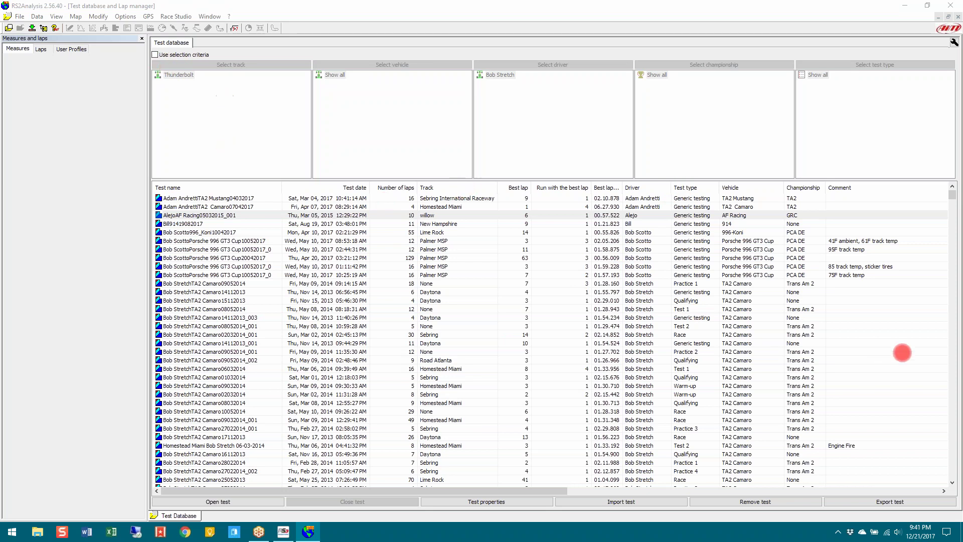
Turn on selection criteria and filter tracks to Bell Island and Brainerd int
click(155, 55)
click(179, 65)
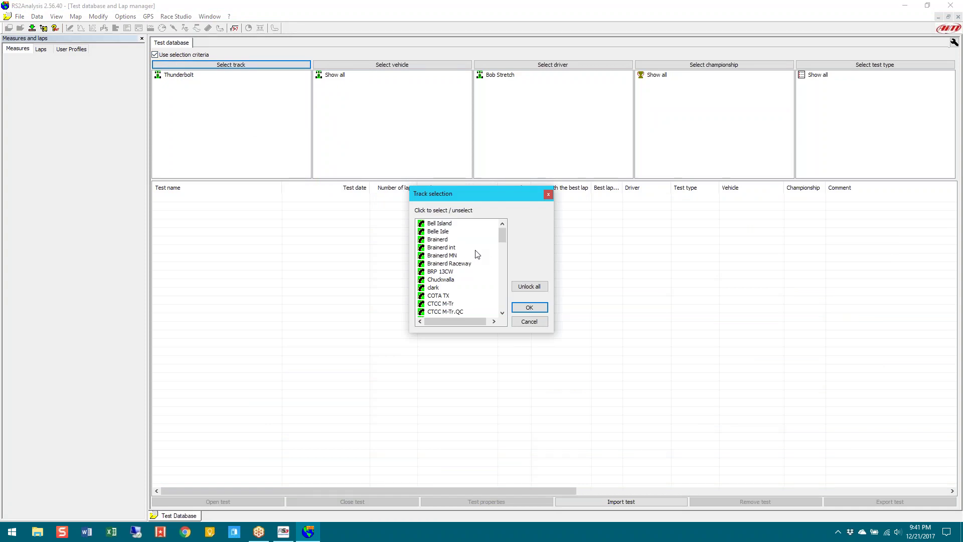
click(448, 224)
click(528, 308)
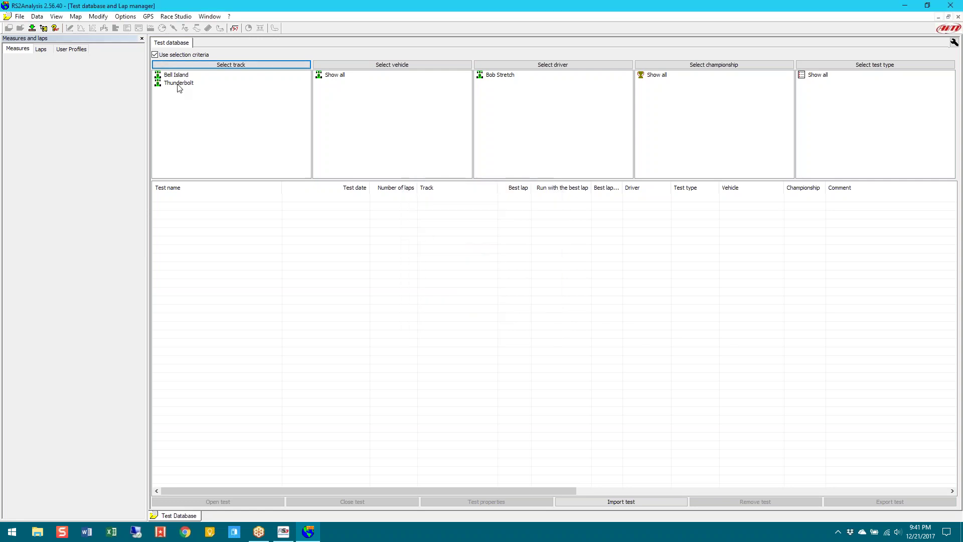
click(210, 65)
click(435, 250)
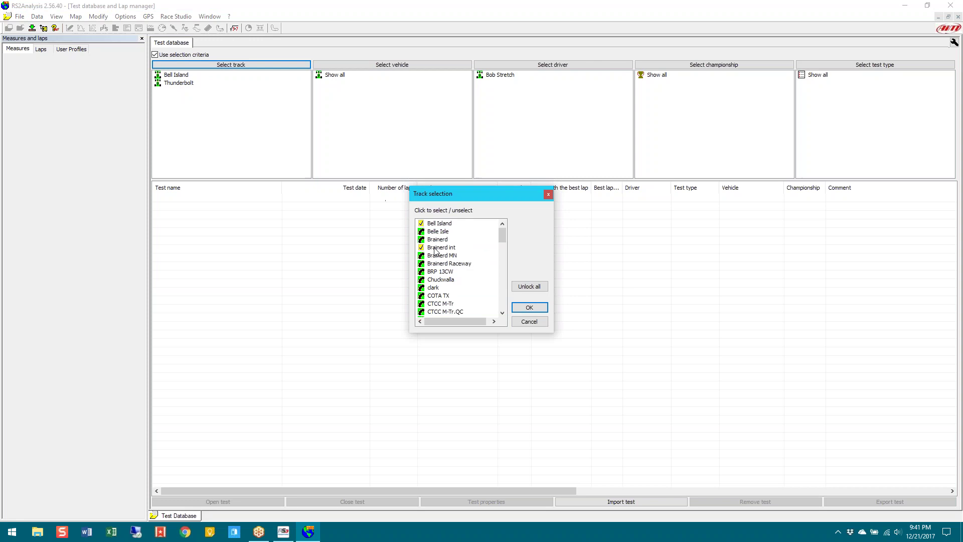
click(529, 307)
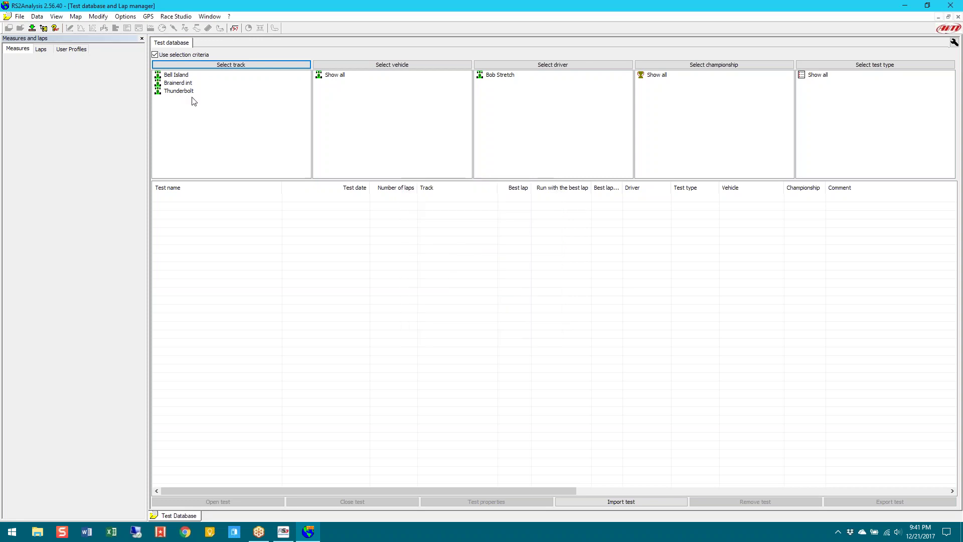
Add WGI, Watkins NY, Watkins Glen Int. and Watkins Glen to the track filter
click(215, 65)
drag(503, 233, 510, 302)
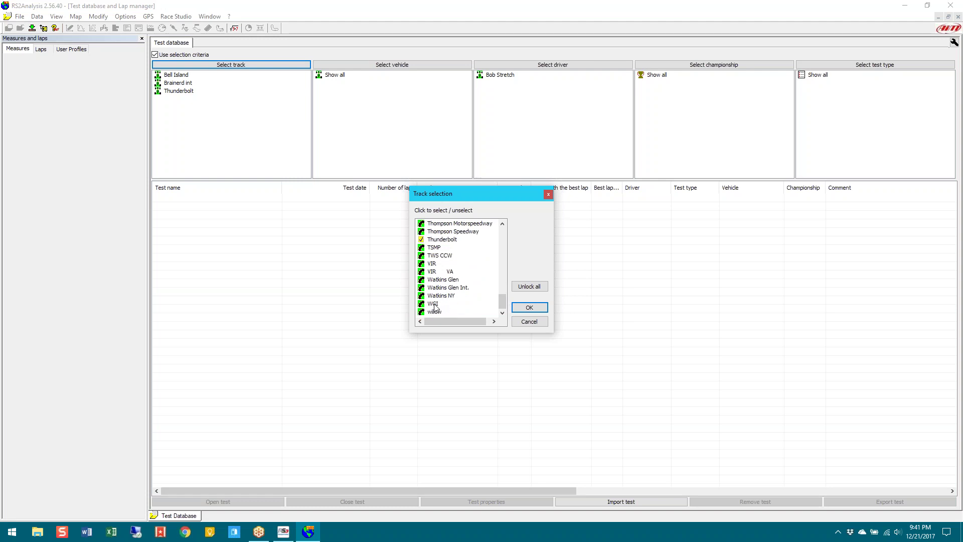
click(433, 304)
click(437, 296)
click(442, 288)
click(442, 280)
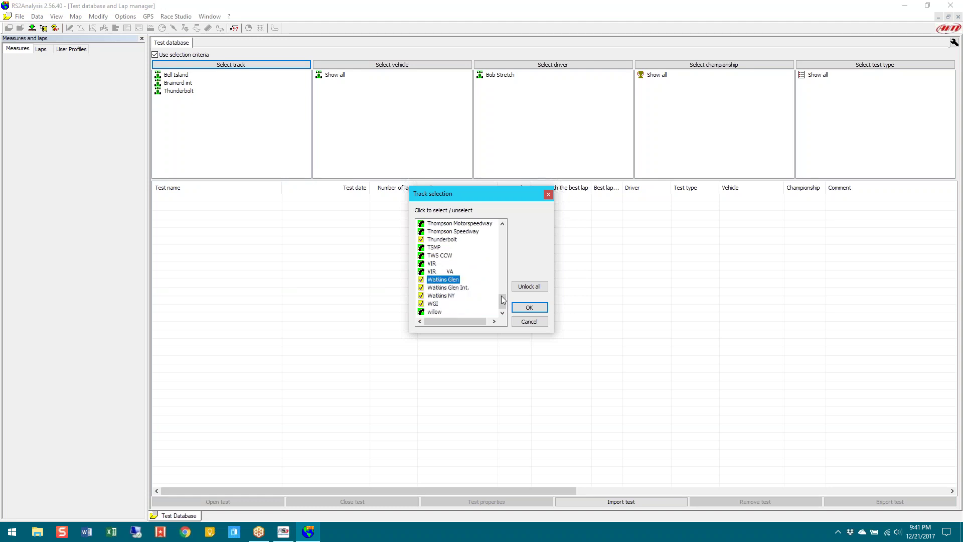
click(529, 308)
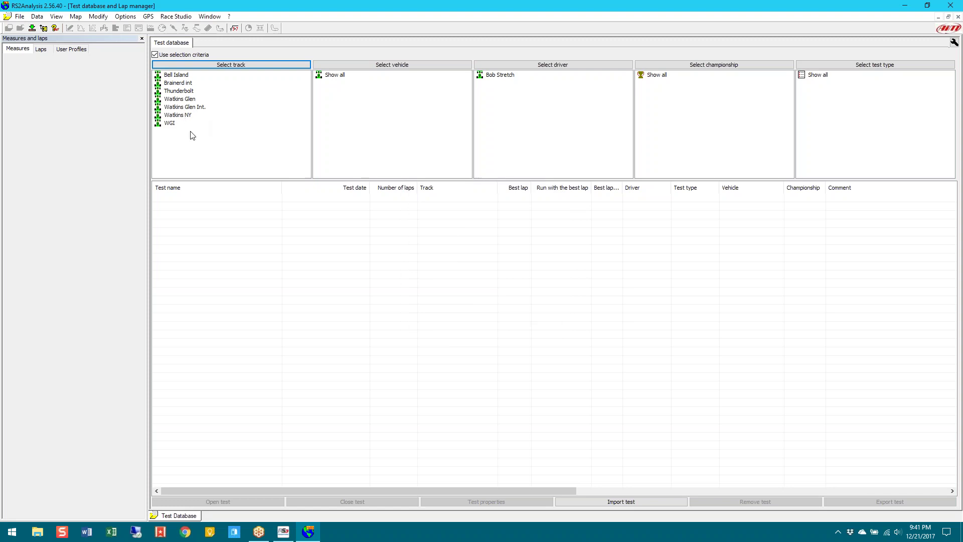
Unlock all track selections so tests from every track are shown
click(248, 65)
click(538, 289)
click(540, 307)
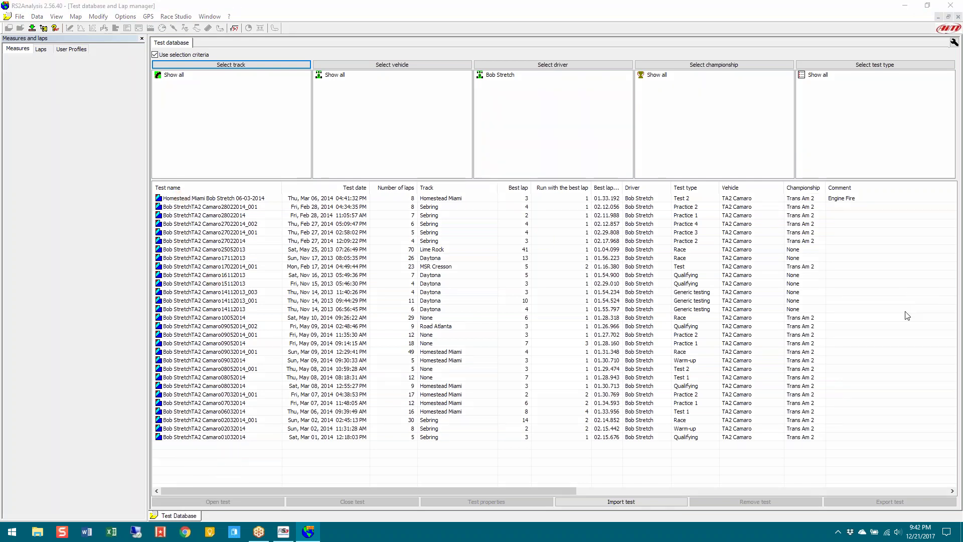
Confirm the driver filter and sort the tests by date, newest first
click(523, 67)
click(530, 308)
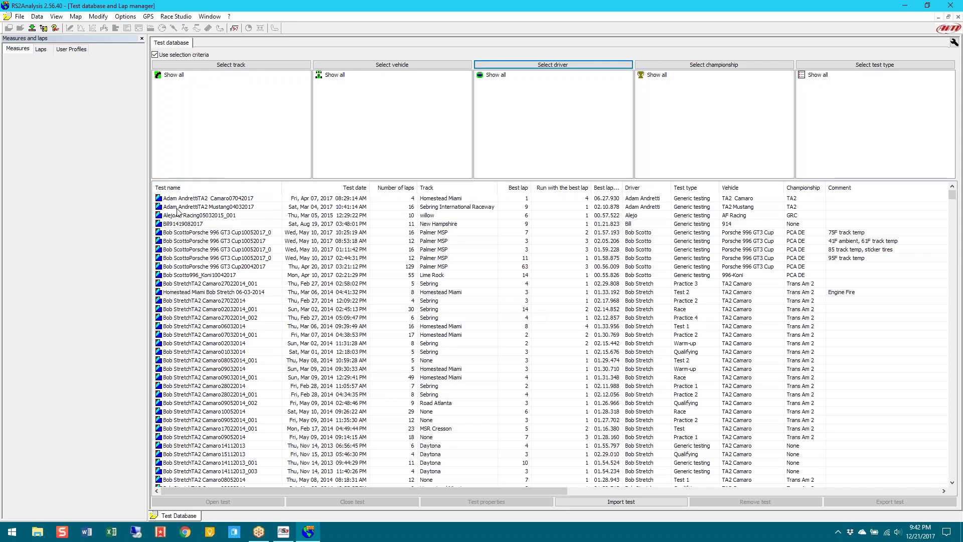
click(335, 190)
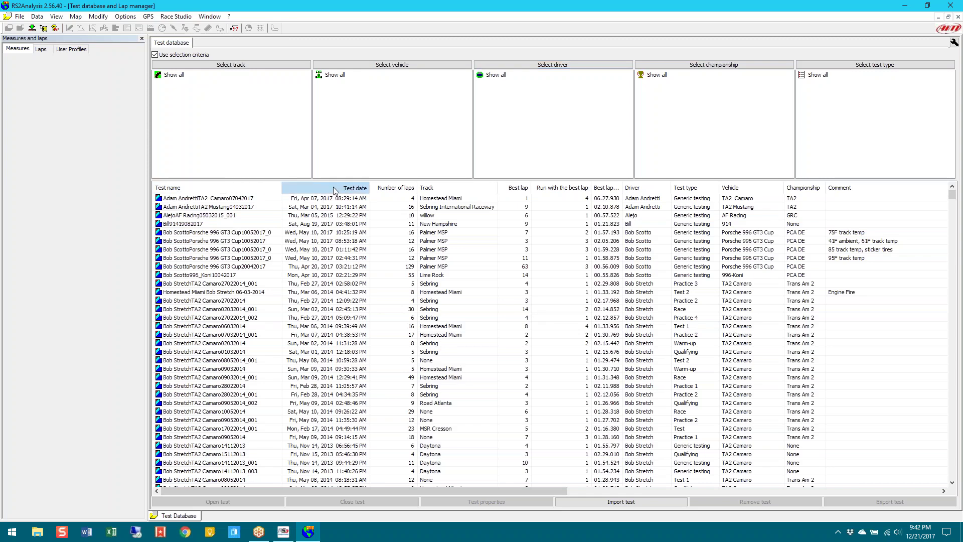
click(334, 190)
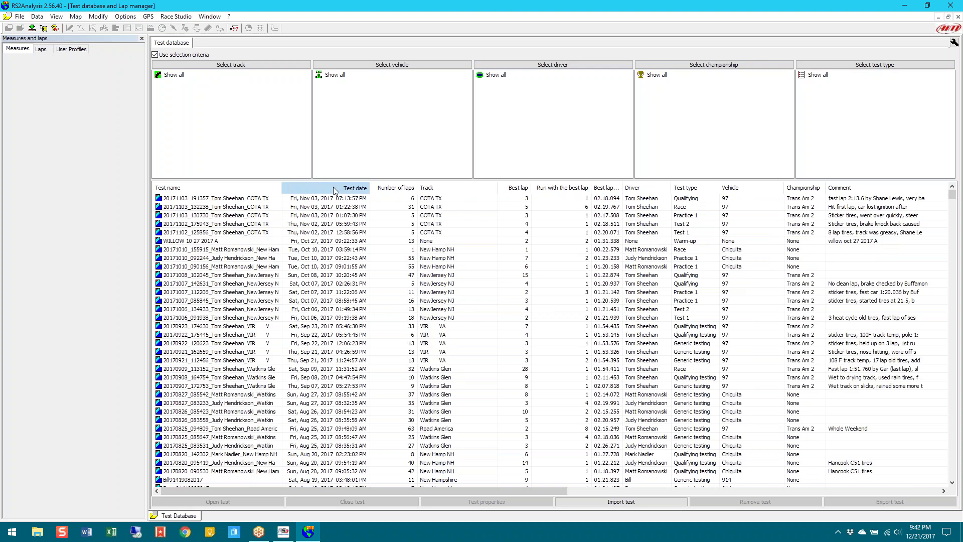
click(335, 189)
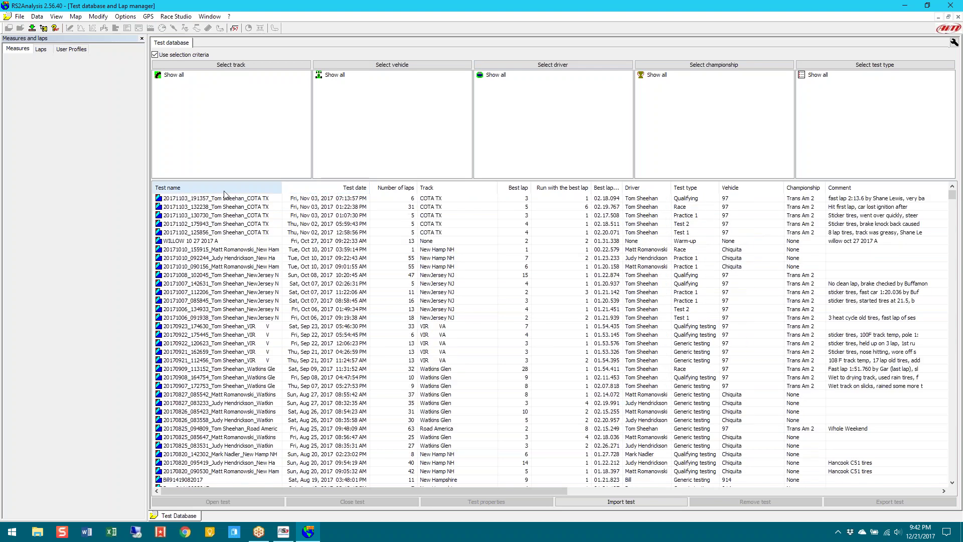
Filter the test list to show only Bell Island tests
click(180, 66)
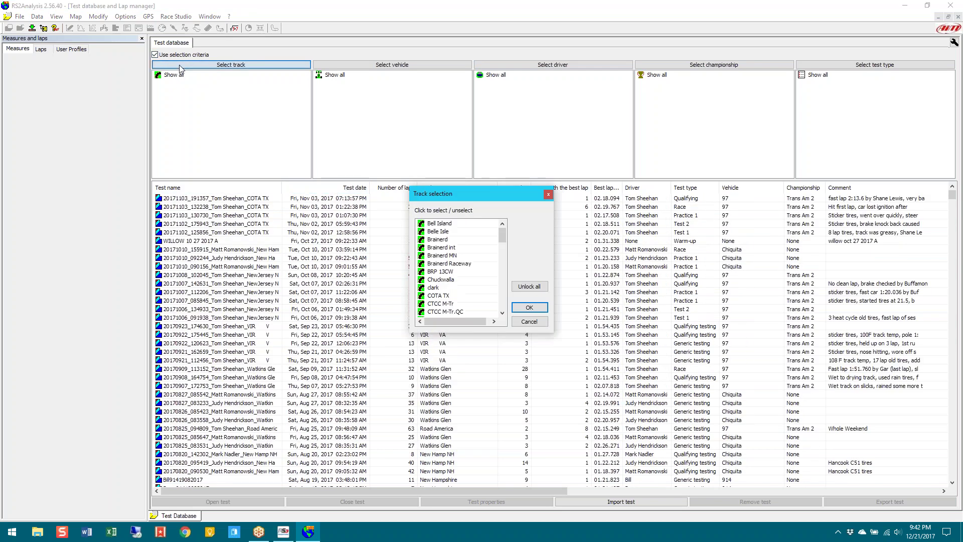
click(436, 223)
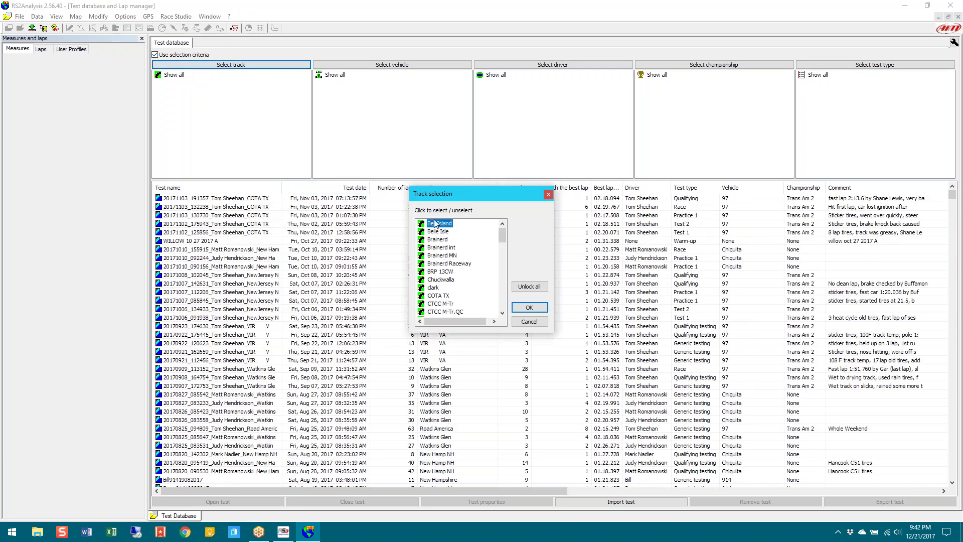
click(529, 307)
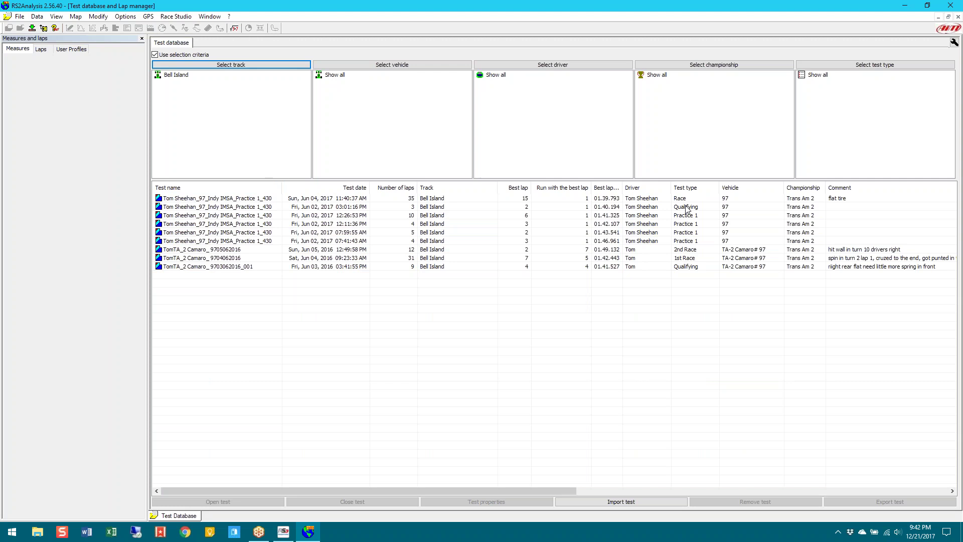
Sort the nine Bell Island tests by best lap, fastest first, and reopen track selection
click(606, 188)
click(606, 189)
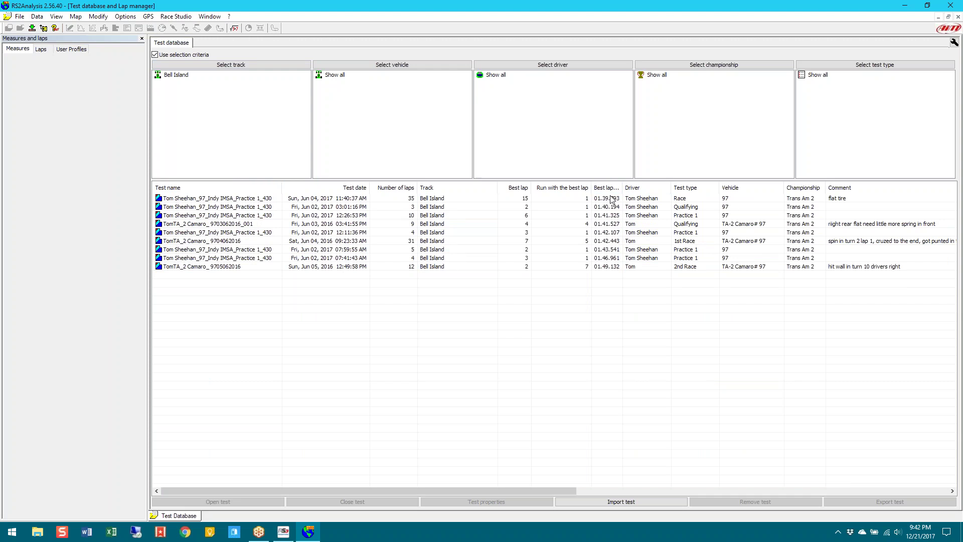
click(257, 68)
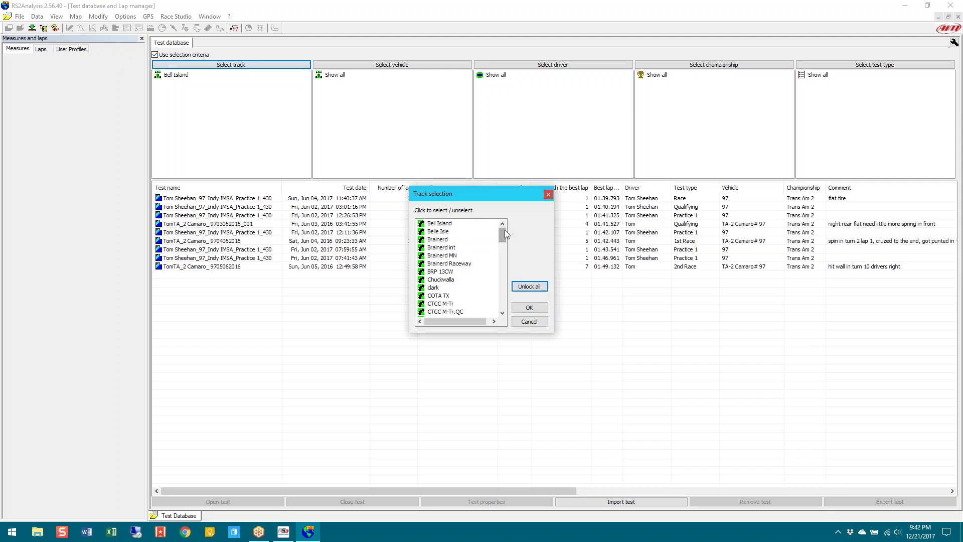
Set the track filter to Watkins NY, WGI, Watkins Glen Int. and Watkins Glen
drag(505, 230, 511, 305)
click(441, 296)
click(433, 304)
click(442, 287)
click(443, 280)
click(538, 310)
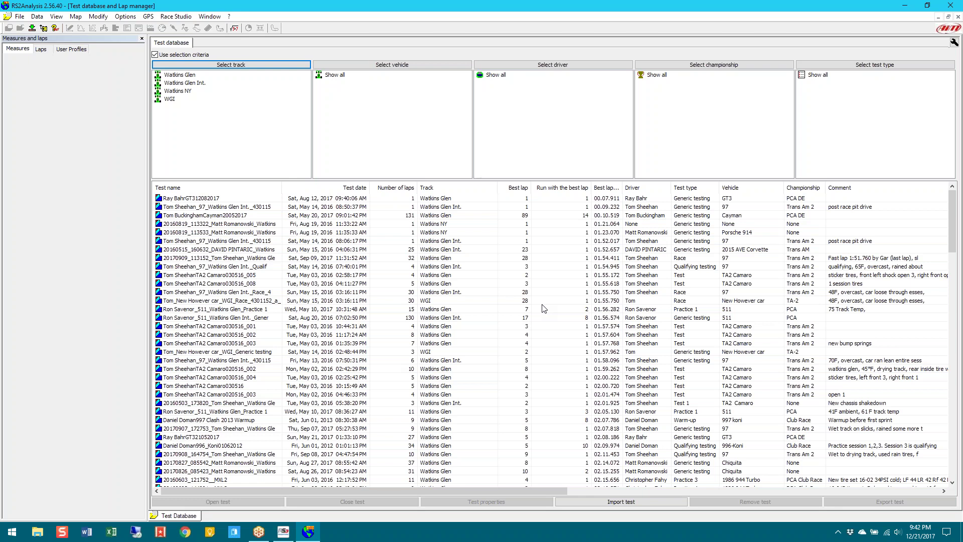
click(607, 189)
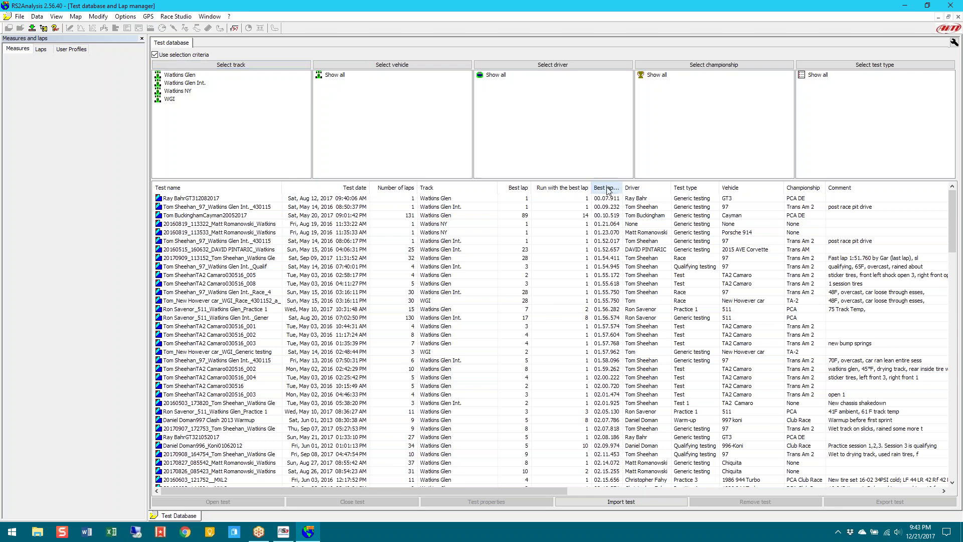
click(608, 189)
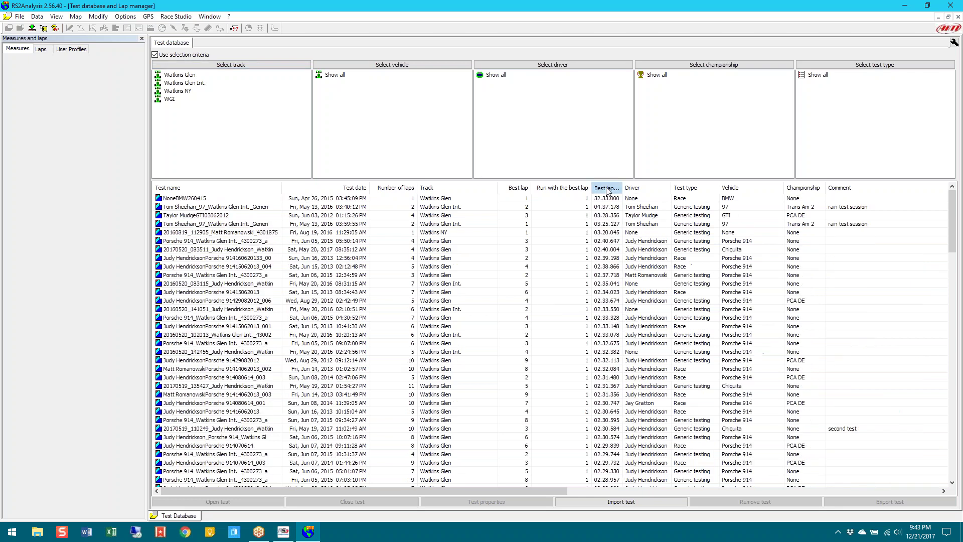
click(608, 190)
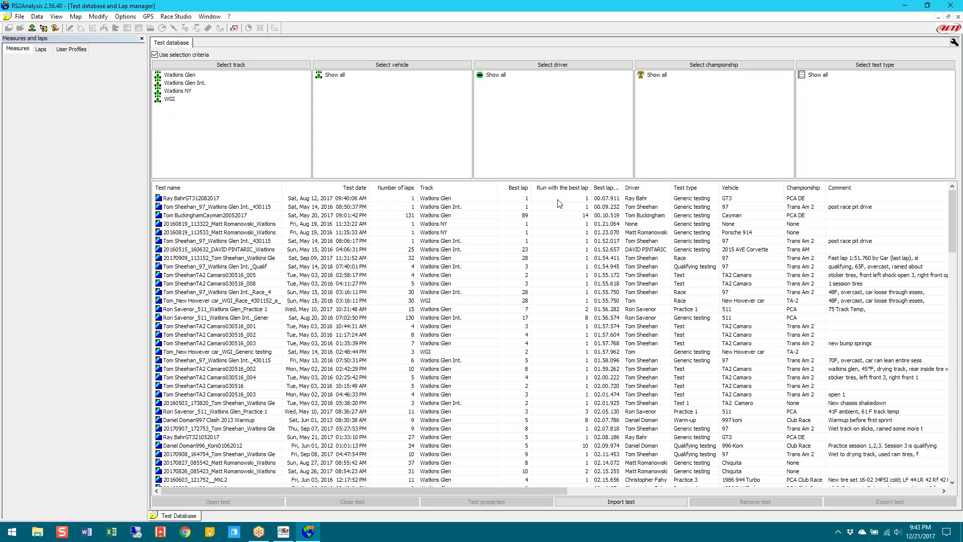
click(391, 187)
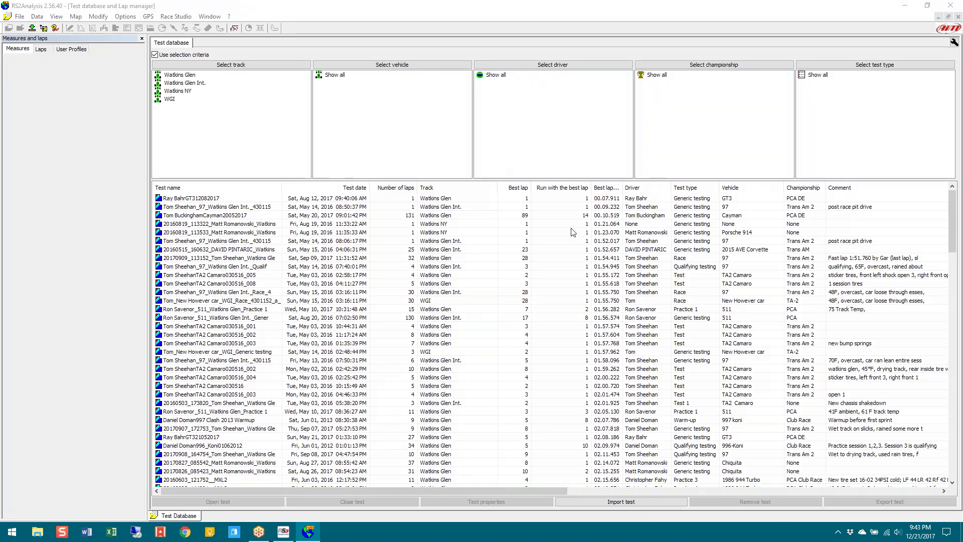
click(444, 200)
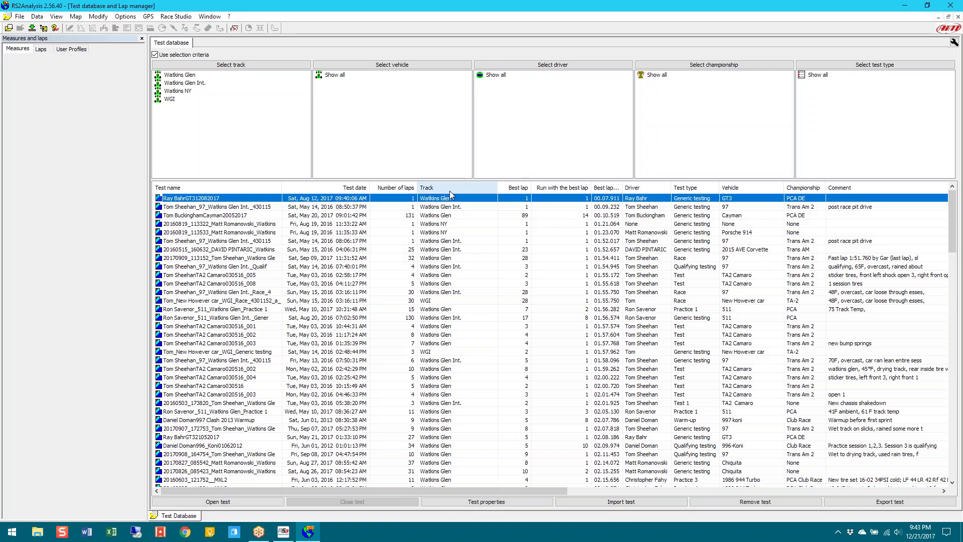
Remove the 00.07.911 GT3 test, also deleting its DRK file from the hard disk
right_click(447, 199)
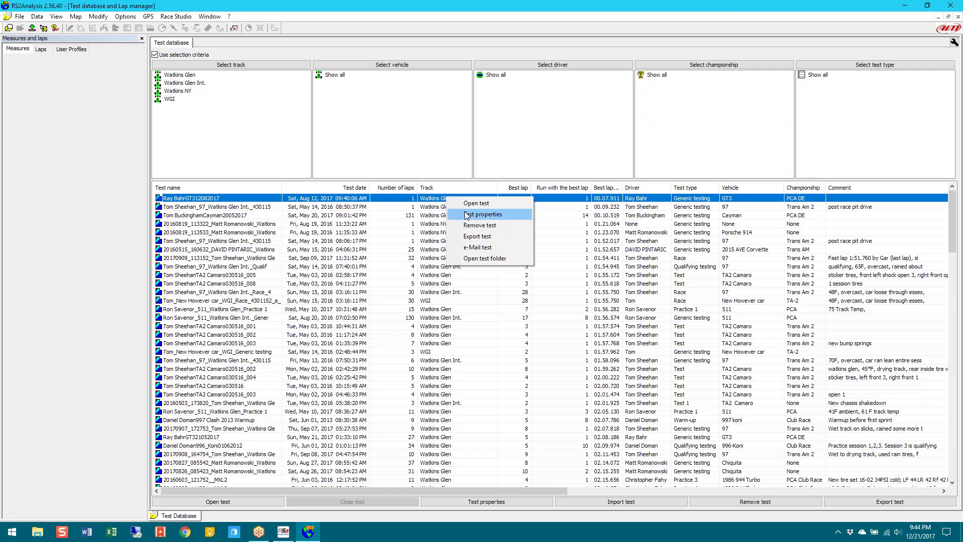
click(472, 225)
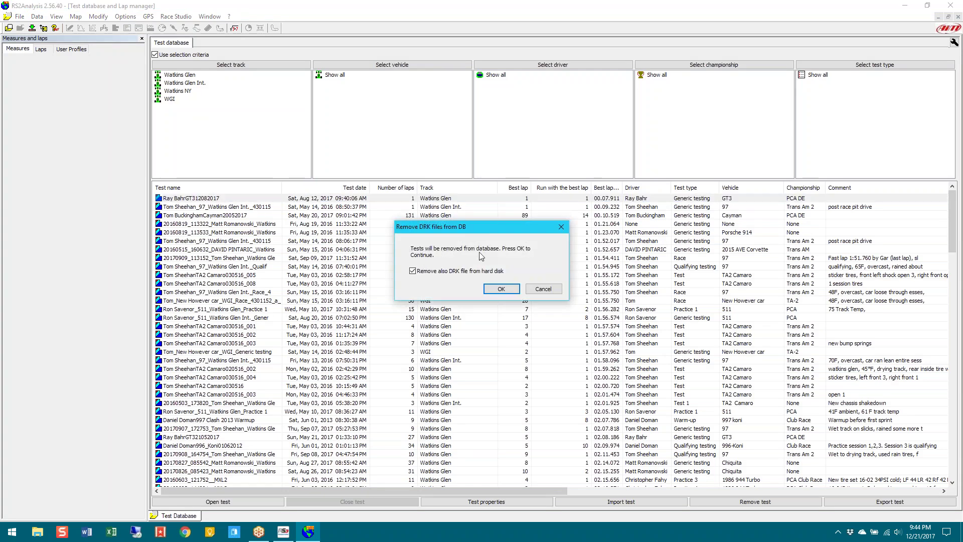
click(449, 272)
click(428, 274)
click(501, 289)
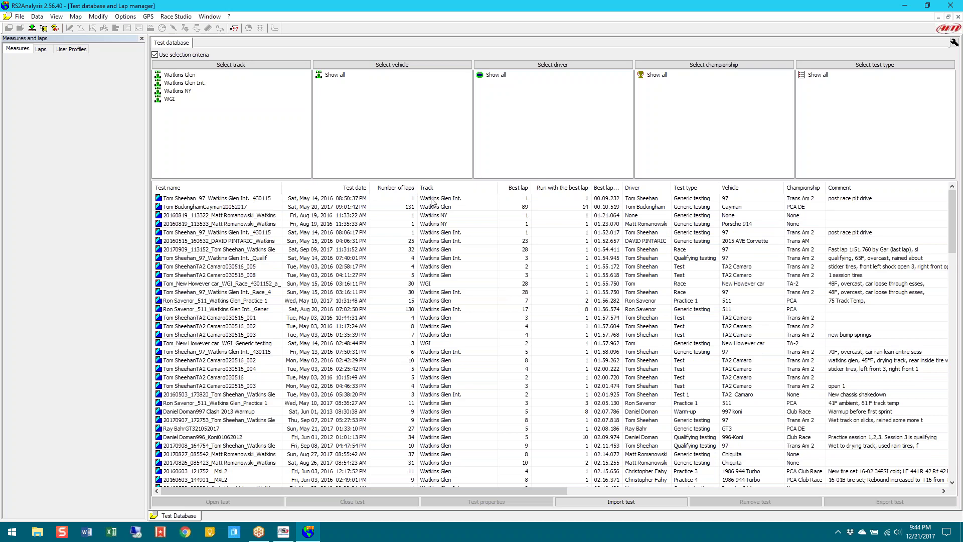
click(432, 200)
right_click(433, 201)
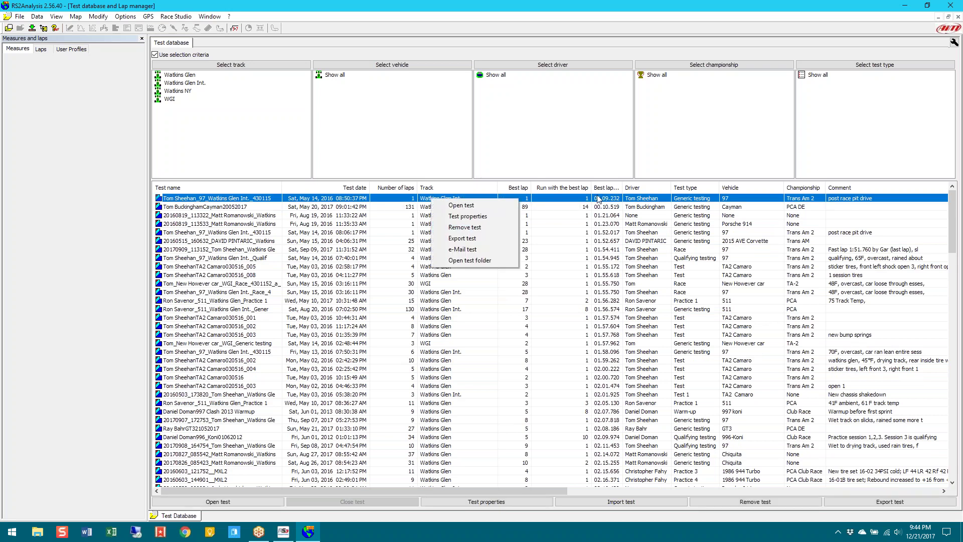
Remove the 00.09.232 Watkins Glen Int. test from May 14, 2016
click(479, 228)
click(498, 287)
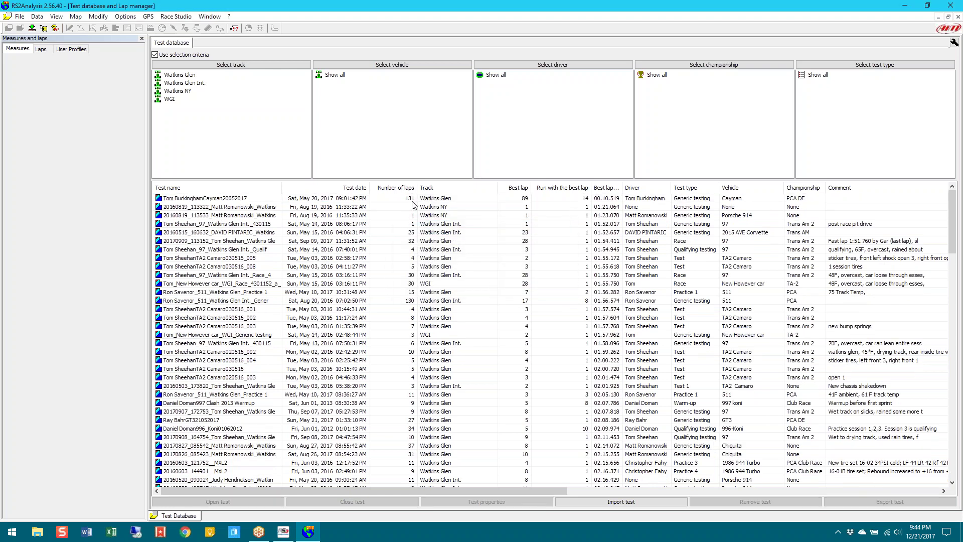
click(408, 199)
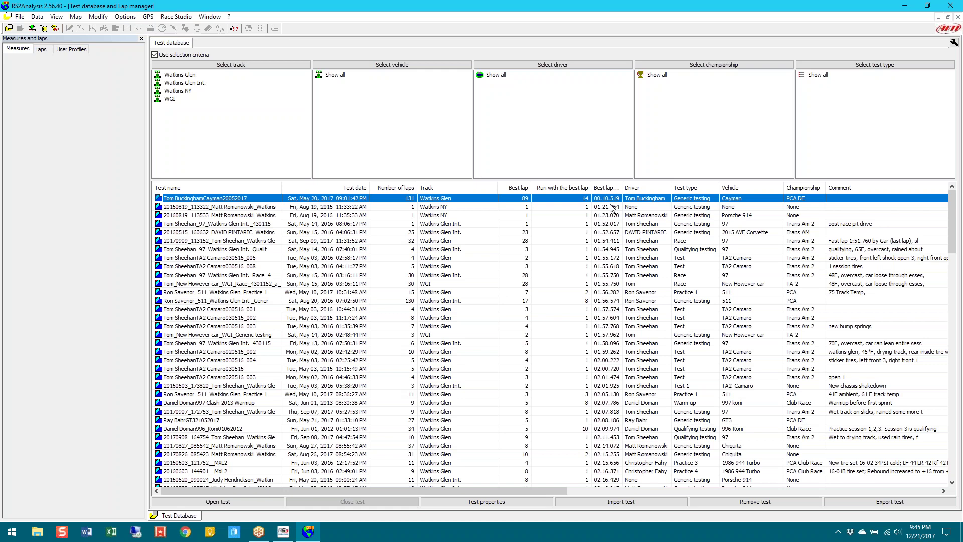
click(613, 217)
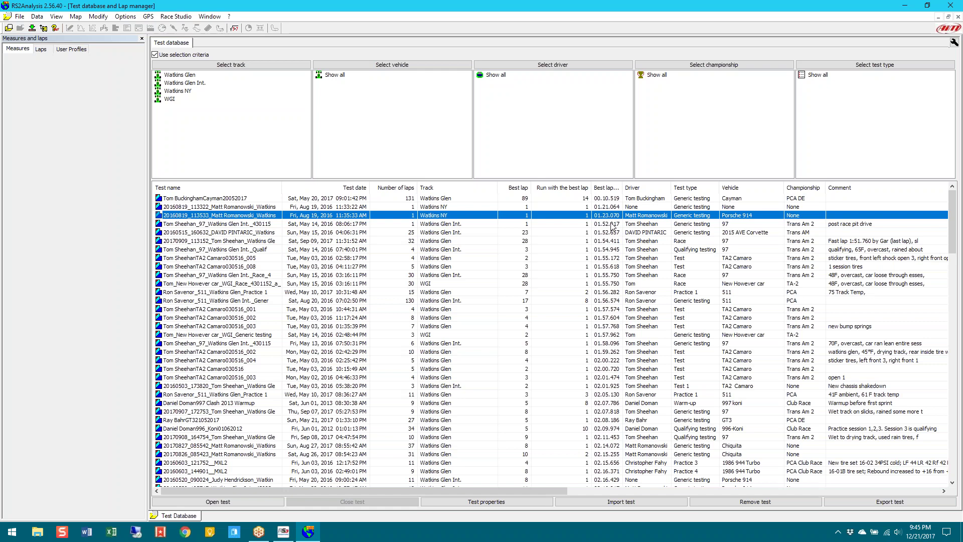
click(613, 224)
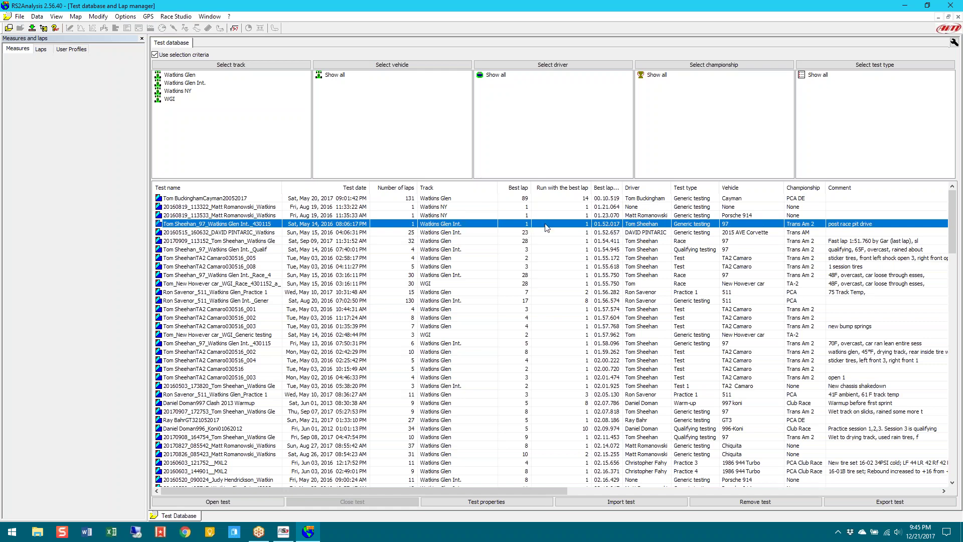
click(437, 232)
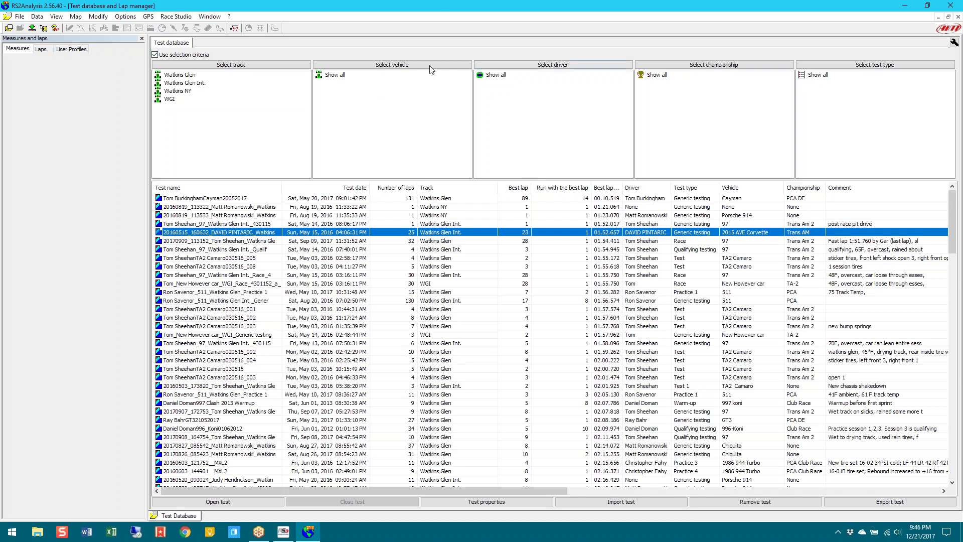
Filter the Watkins Glen tests by driver, ticking only the chosen driver
click(502, 67)
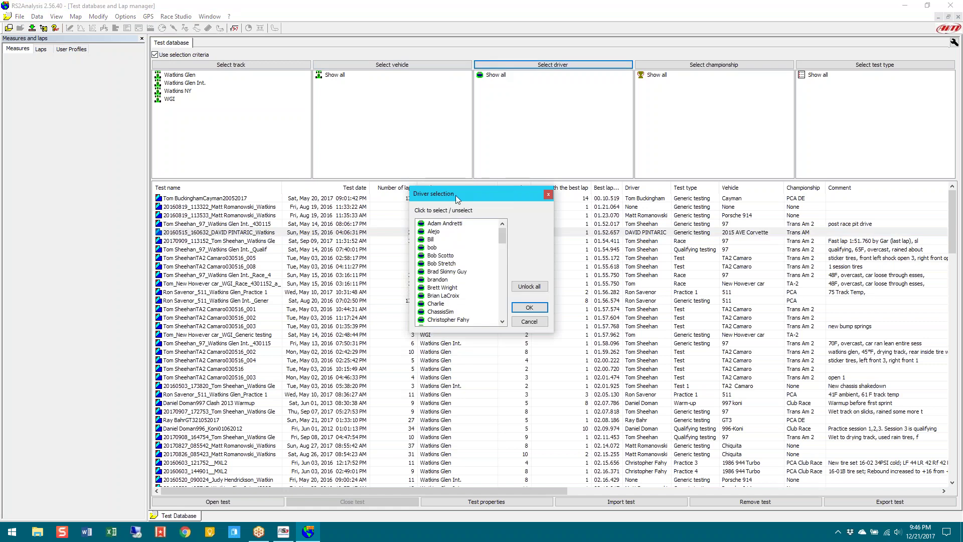
drag(502, 234, 500, 306)
click(458, 287)
click(527, 306)
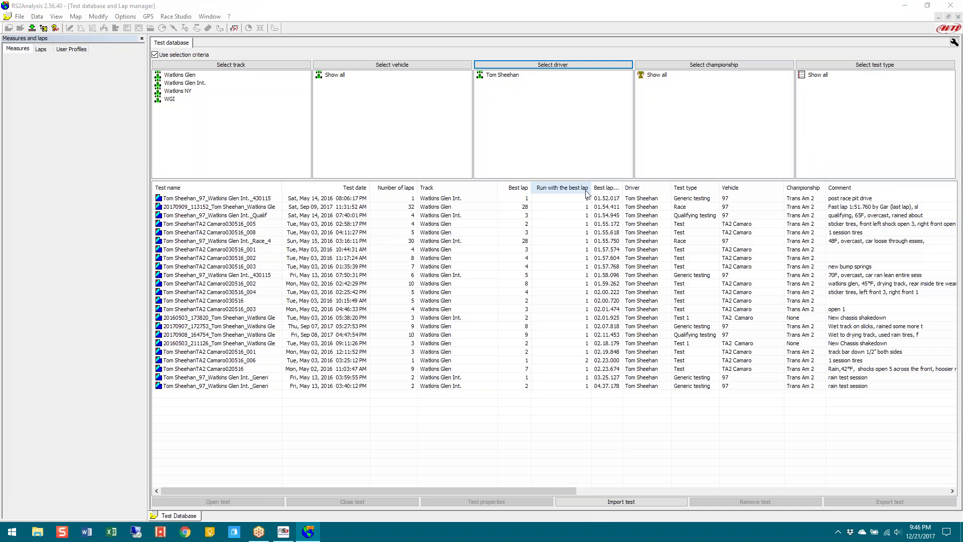
click(606, 190)
Sort the driver's tests by best lap, fastest (01.52.017) first, and select the top tests
click(606, 189)
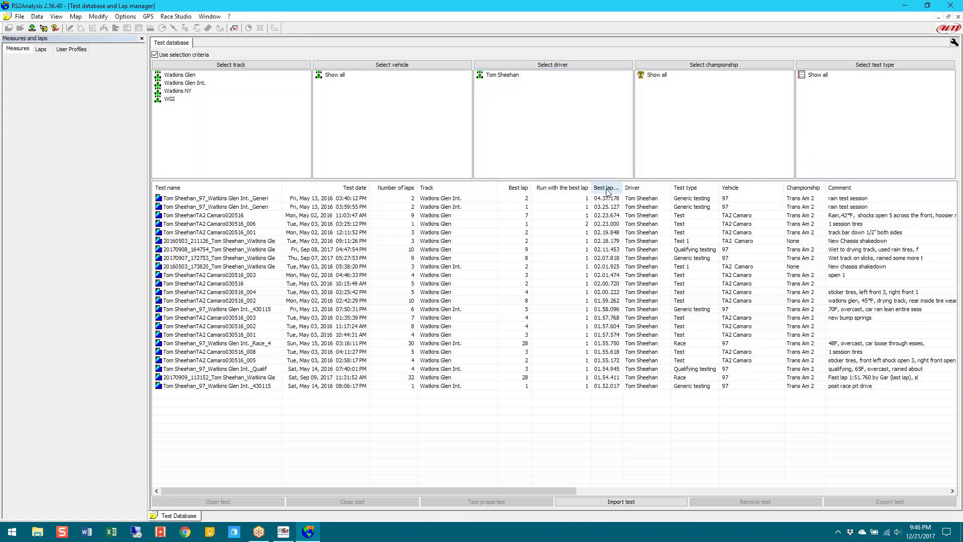
click(606, 189)
click(611, 200)
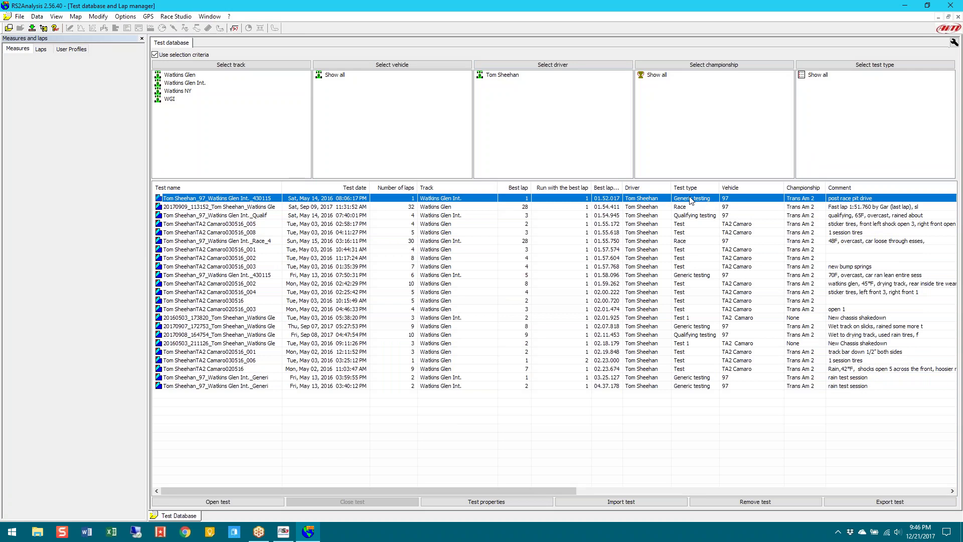
click(627, 208)
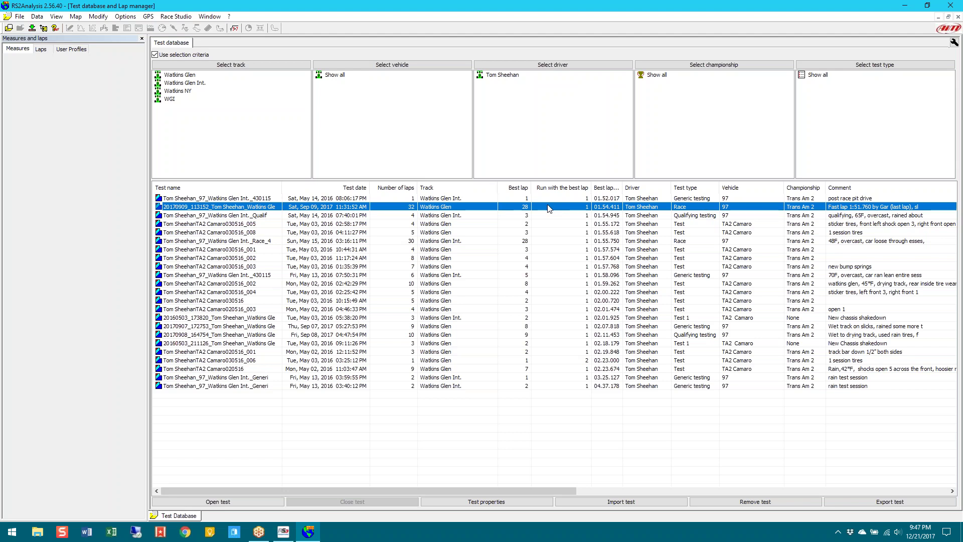
click(156, 55)
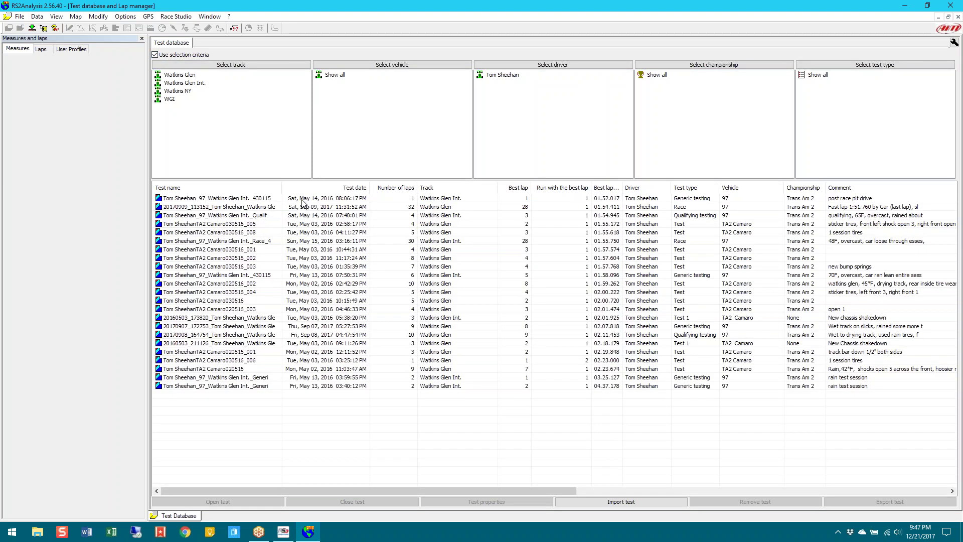
click(302, 200)
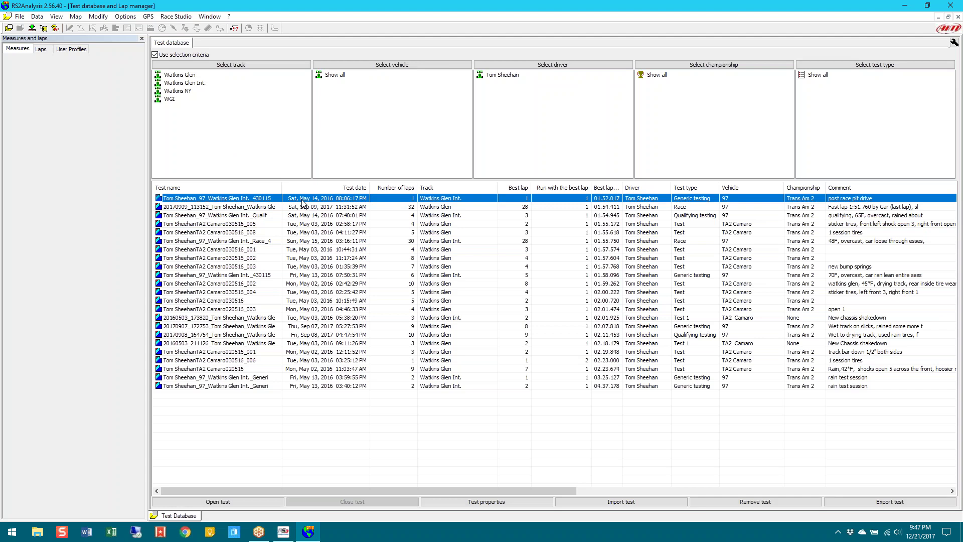
right_click(302, 199)
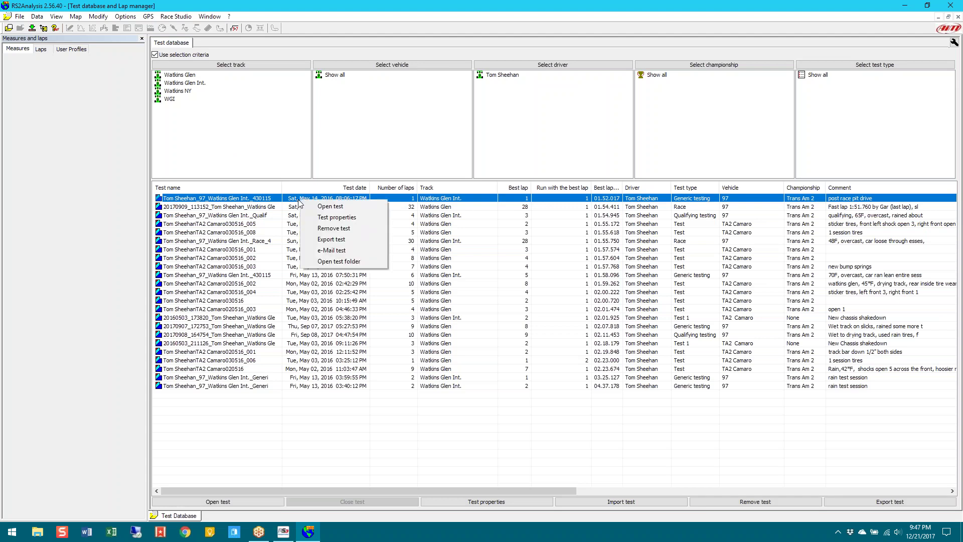
click(331, 217)
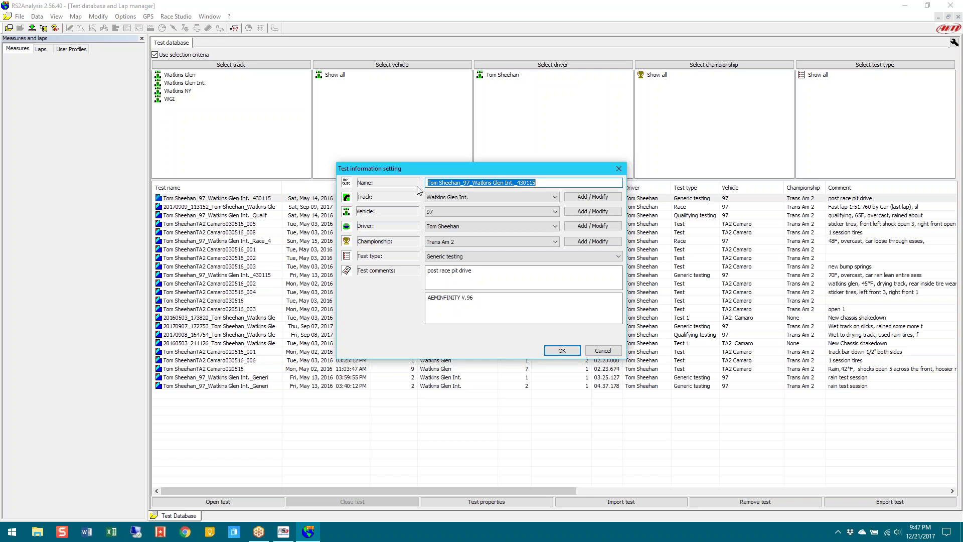
click(455, 200)
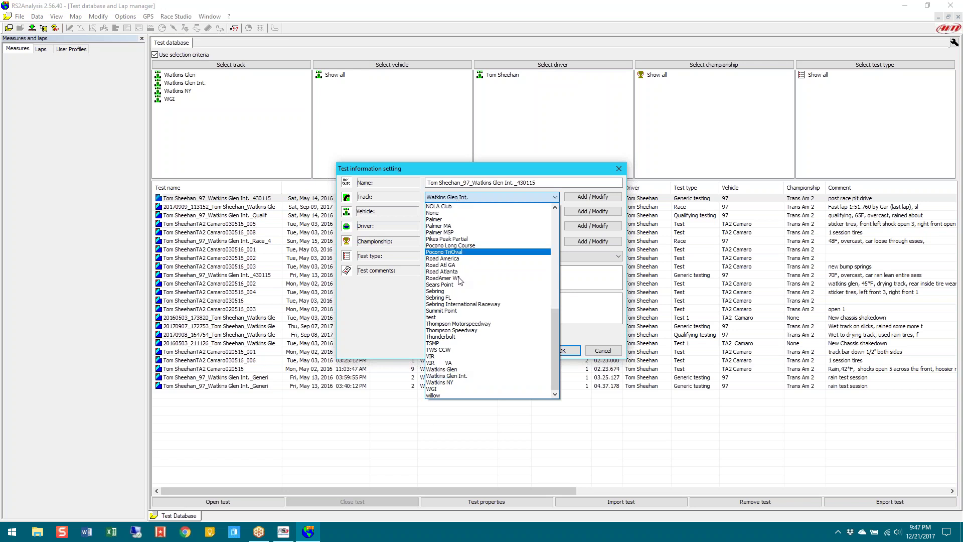
click(569, 342)
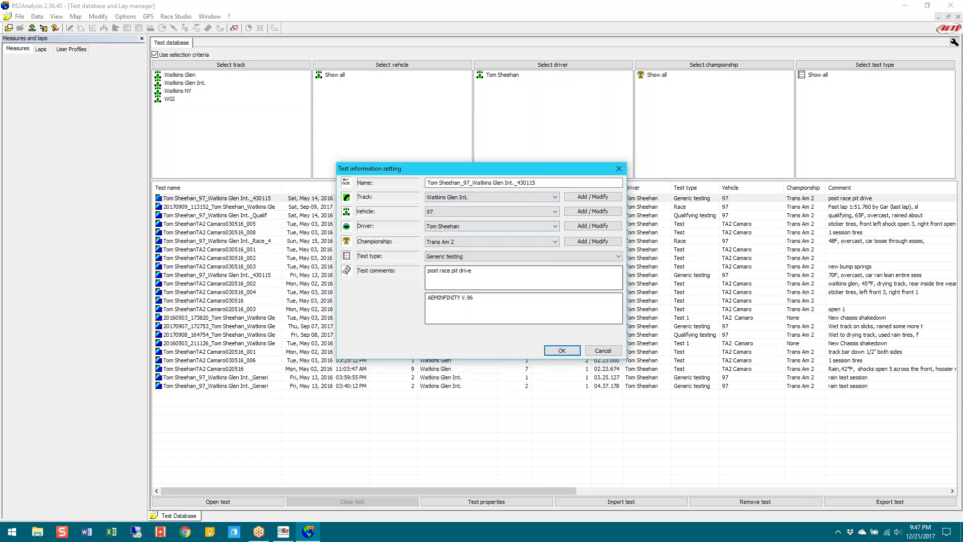
click(443, 213)
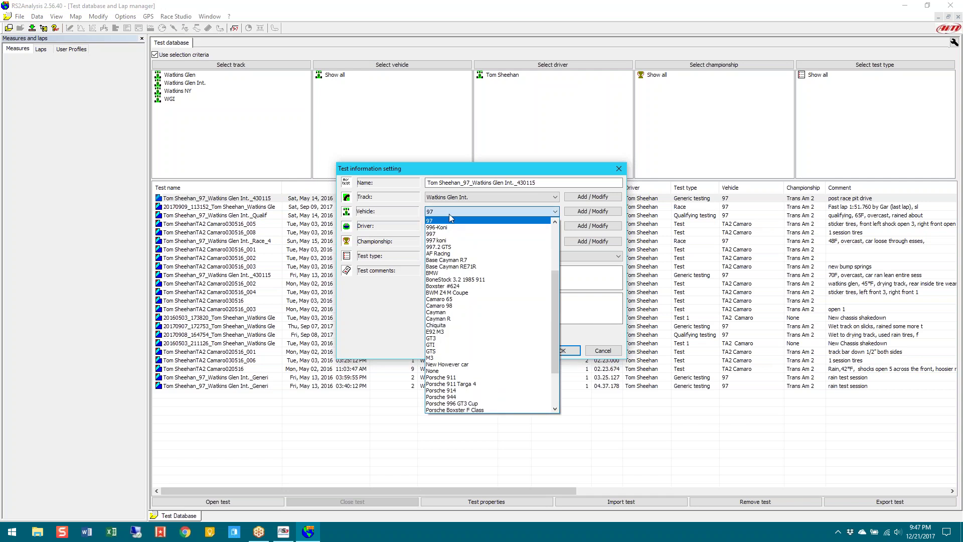
click(448, 220)
click(446, 227)
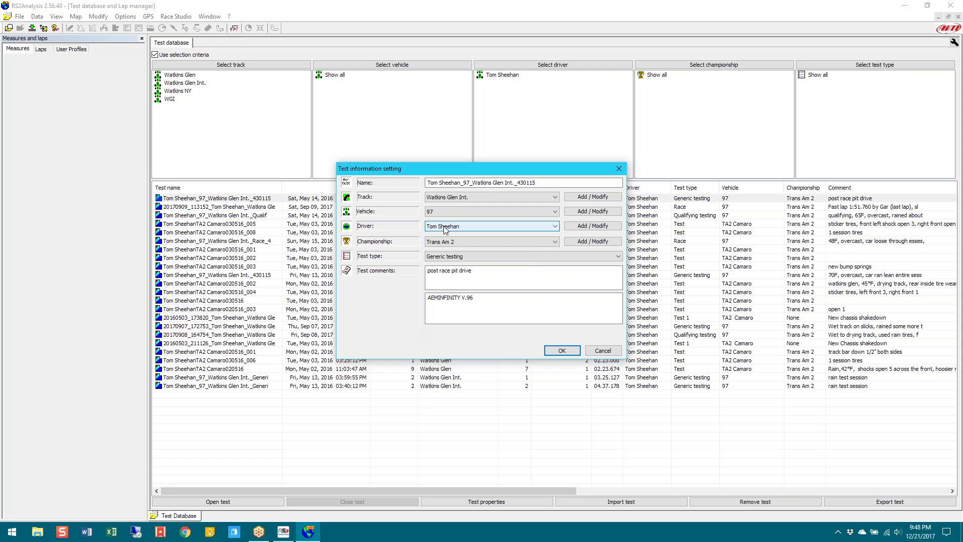
click(449, 241)
click(458, 260)
click(457, 259)
click(458, 261)
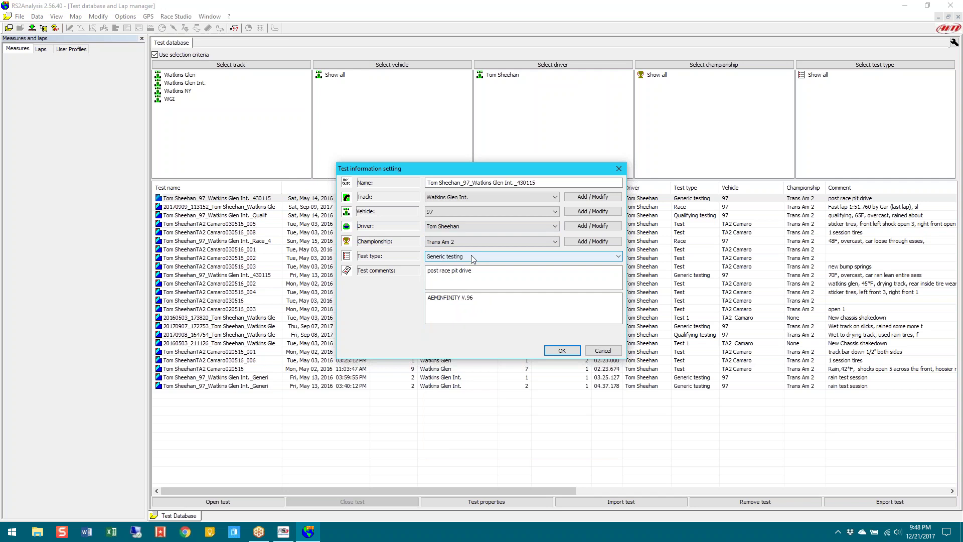
click(491, 259)
click(580, 351)
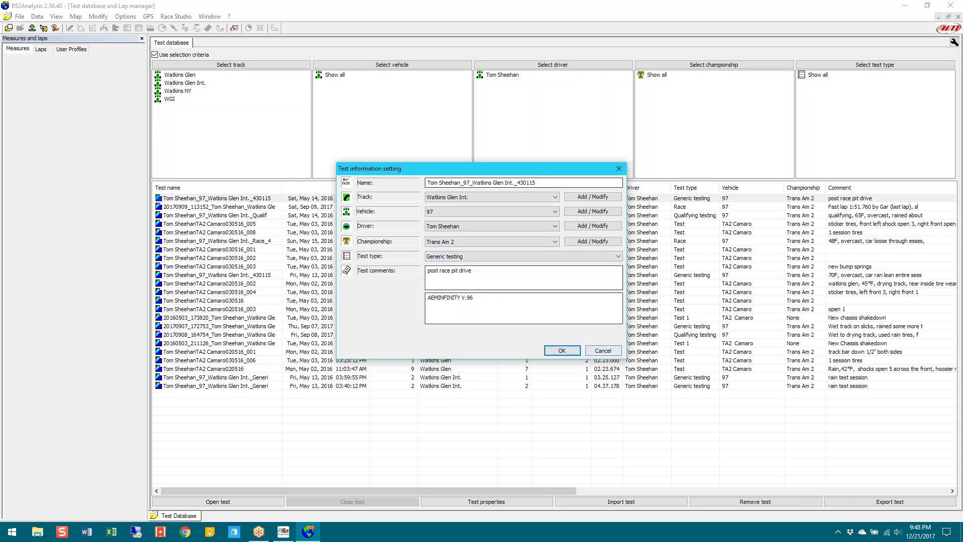
click(562, 350)
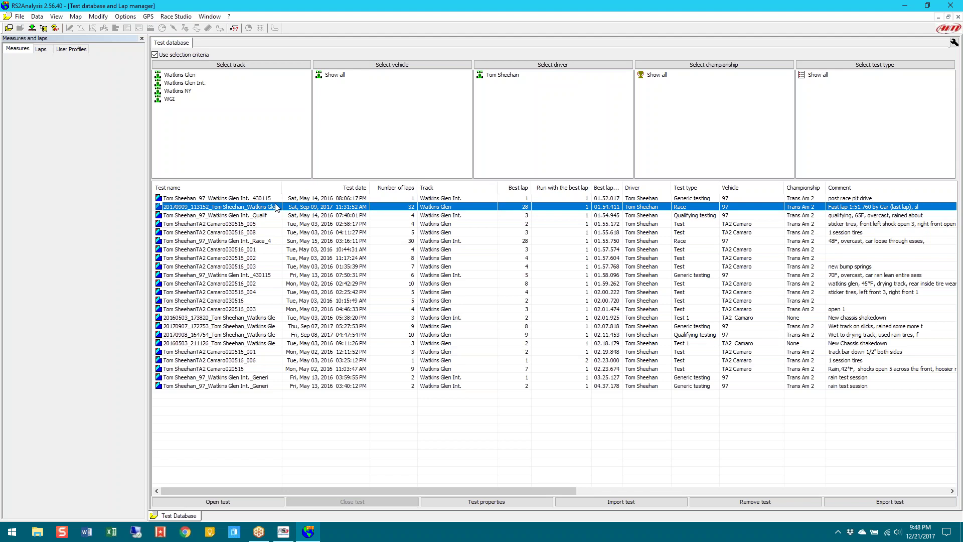
E-mail the 20170909 Watkins Glen test's data files and bring the new message window forward
right_click(254, 211)
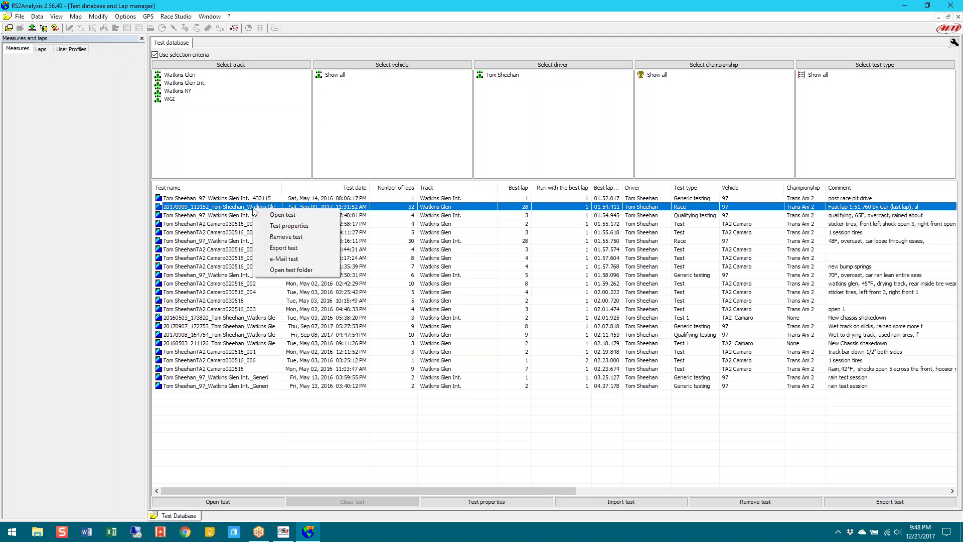
click(293, 259)
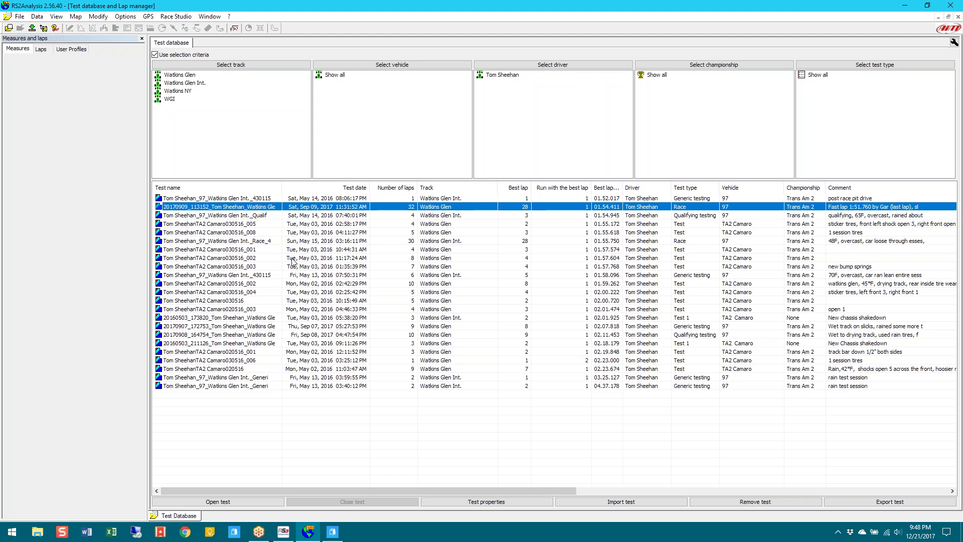
click(339, 534)
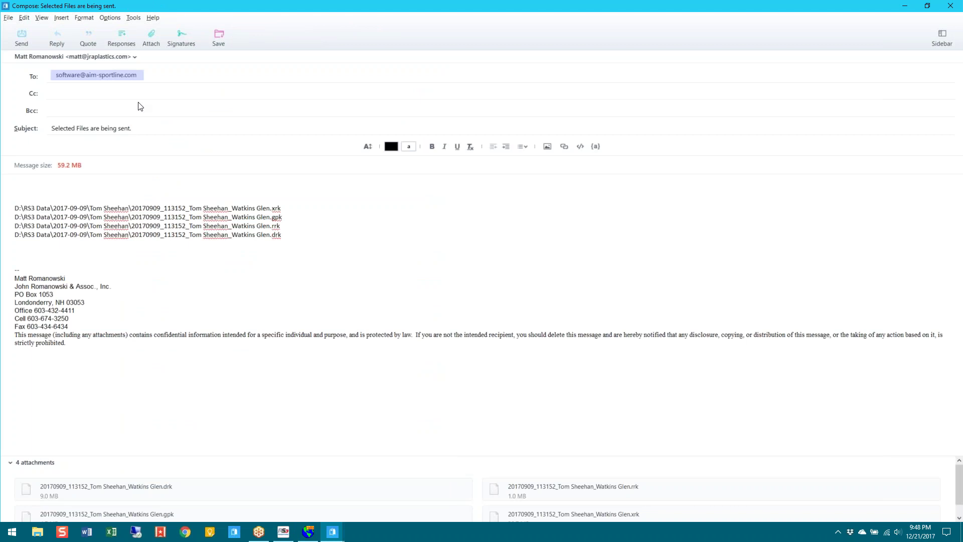
Send from the second account to an autocompleted contact, then close the message without saving a draft
click(103, 58)
click(108, 79)
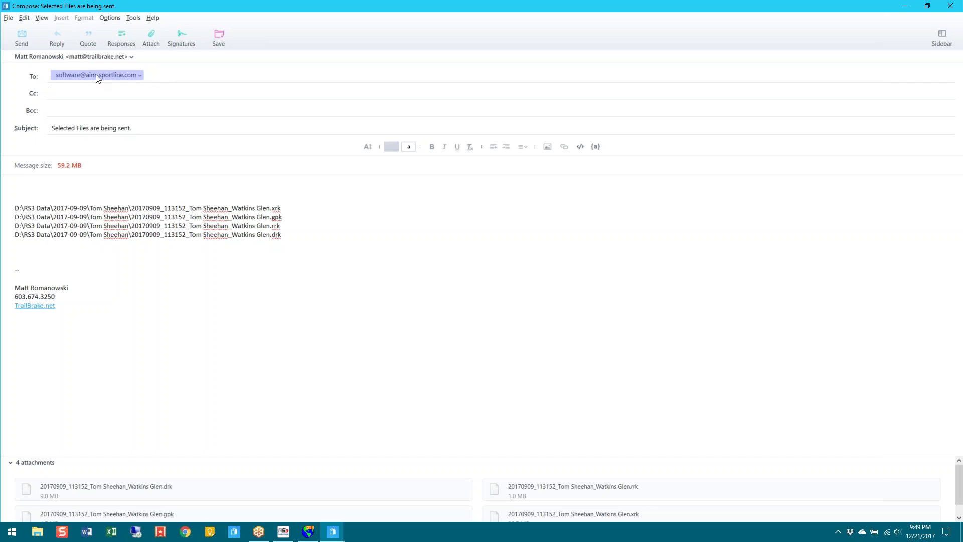
key(BackSpace)
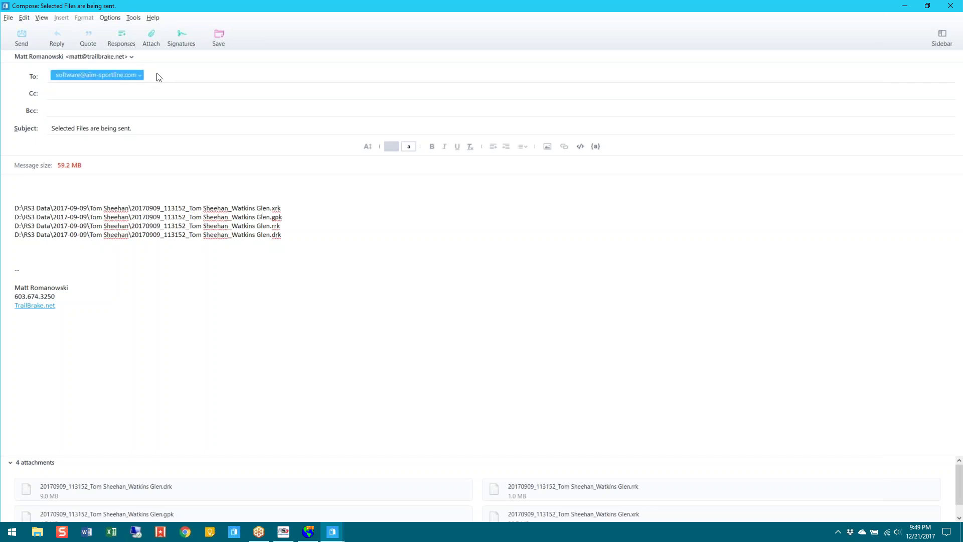
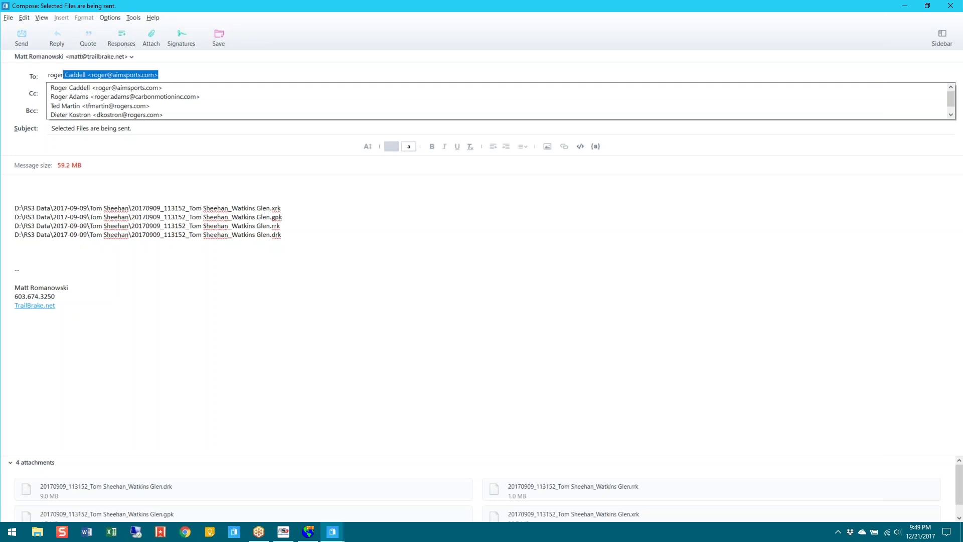
click(162, 88)
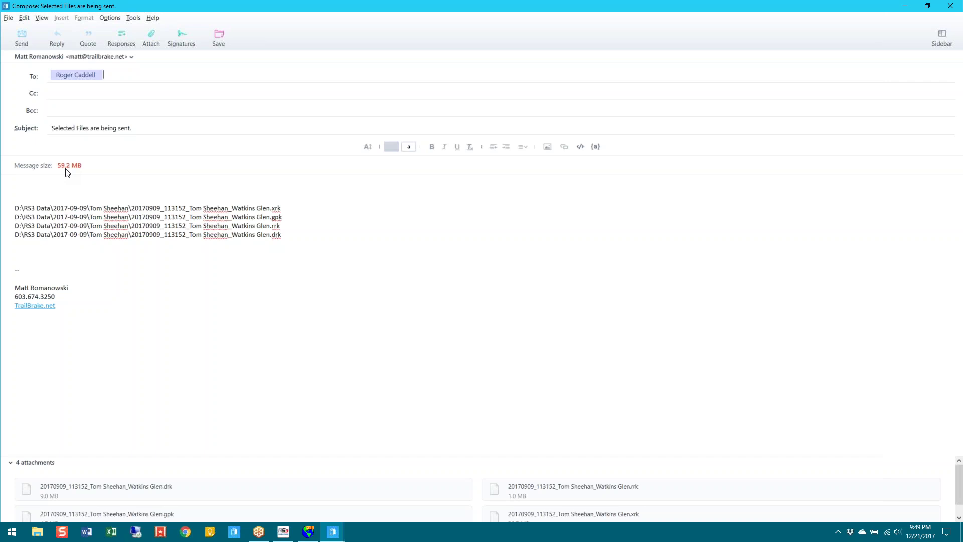
click(957, 6)
click(479, 278)
Close the mail program, stop filtering by selection criteria, and sort tests by date, newest first
click(958, 6)
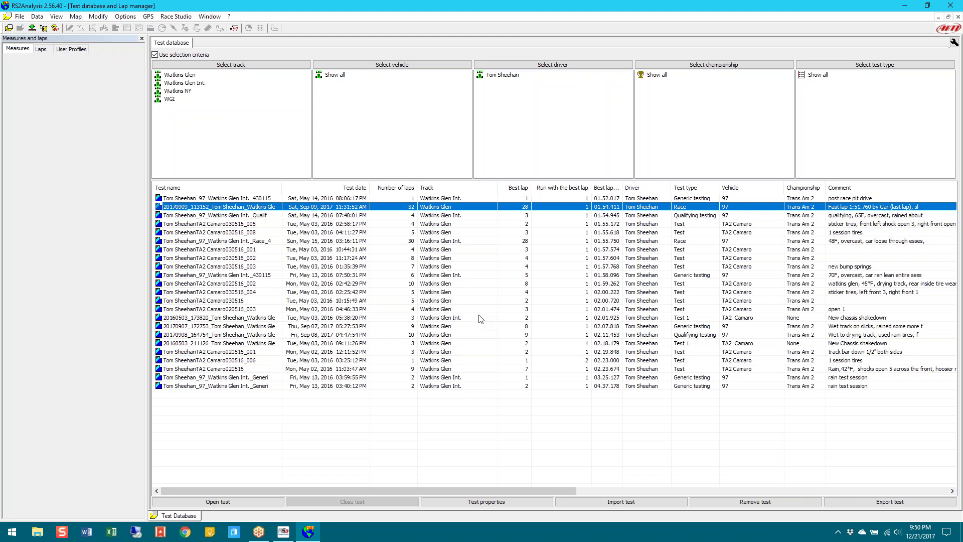
click(155, 55)
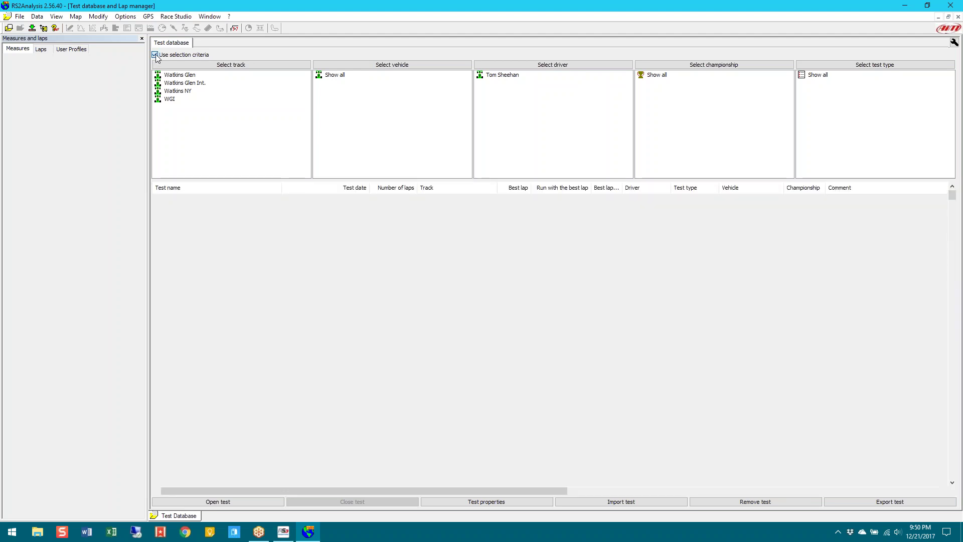
click(155, 55)
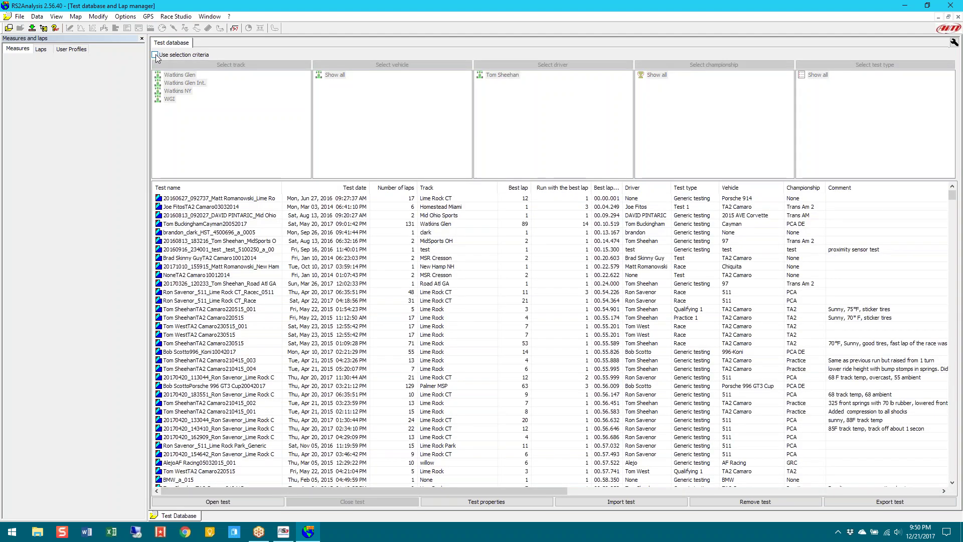
click(357, 189)
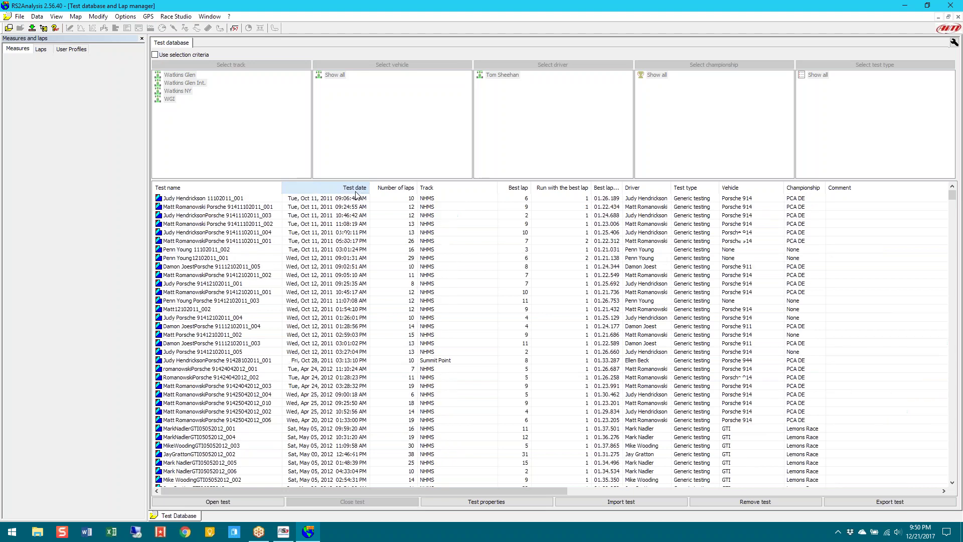
click(356, 189)
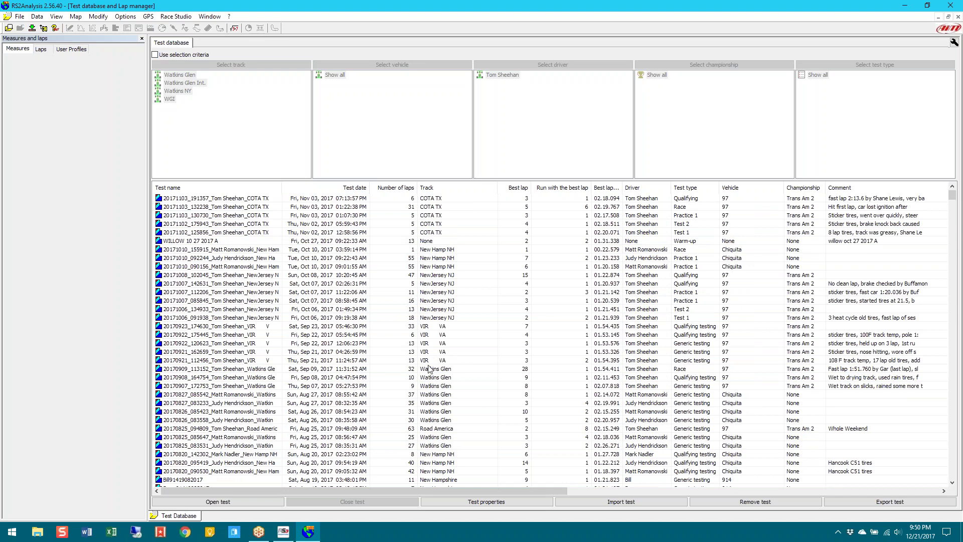
Open the 20170820_090530 New Hamp NH test for analysis
click(434, 462)
click(434, 471)
double_click(434, 472)
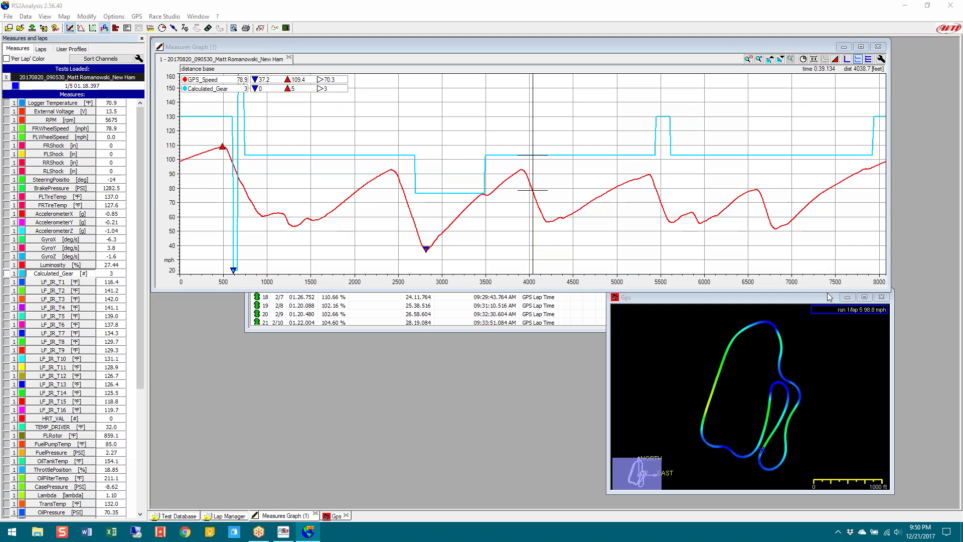
Show the Lap manager and maximize it so all 42 New Hampshire laps are listed
click(240, 518)
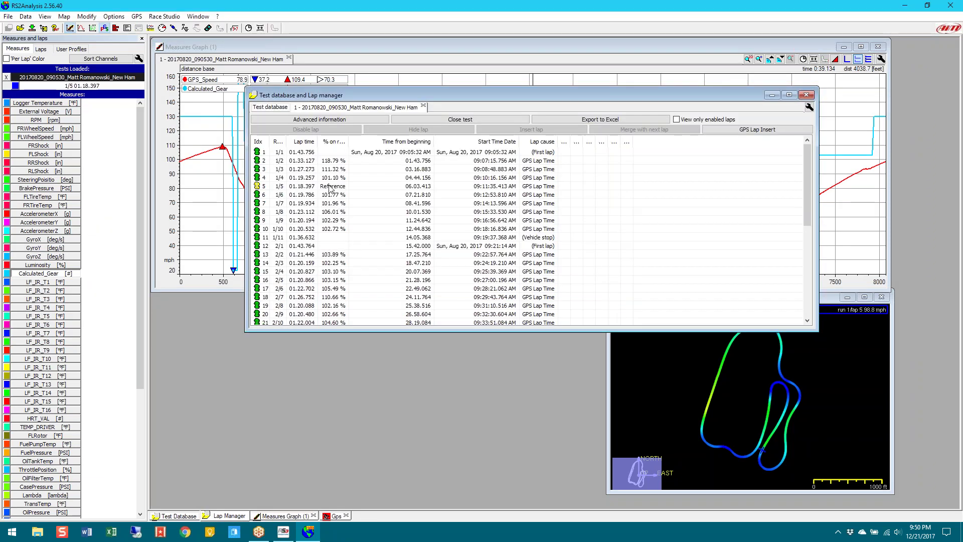
scroll(382, 230, down, 4)
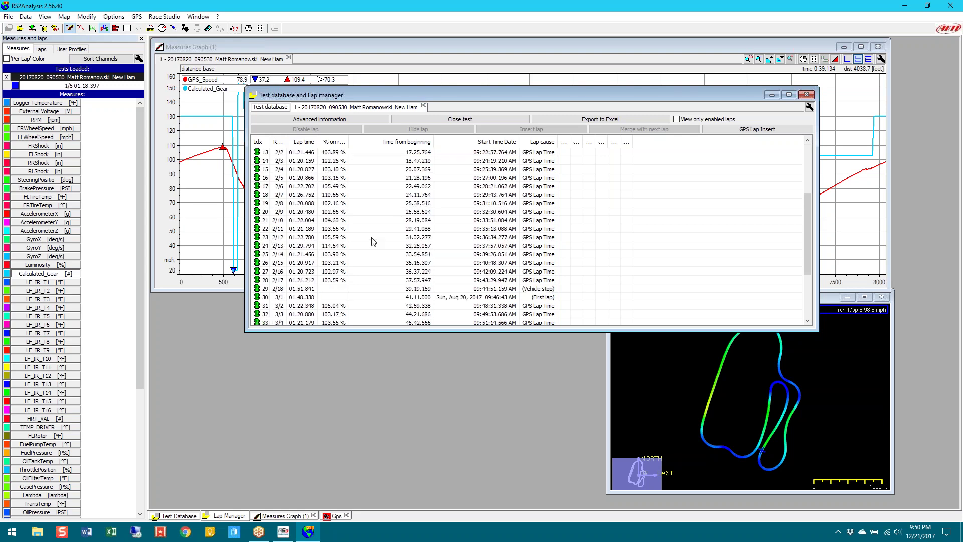
click(788, 95)
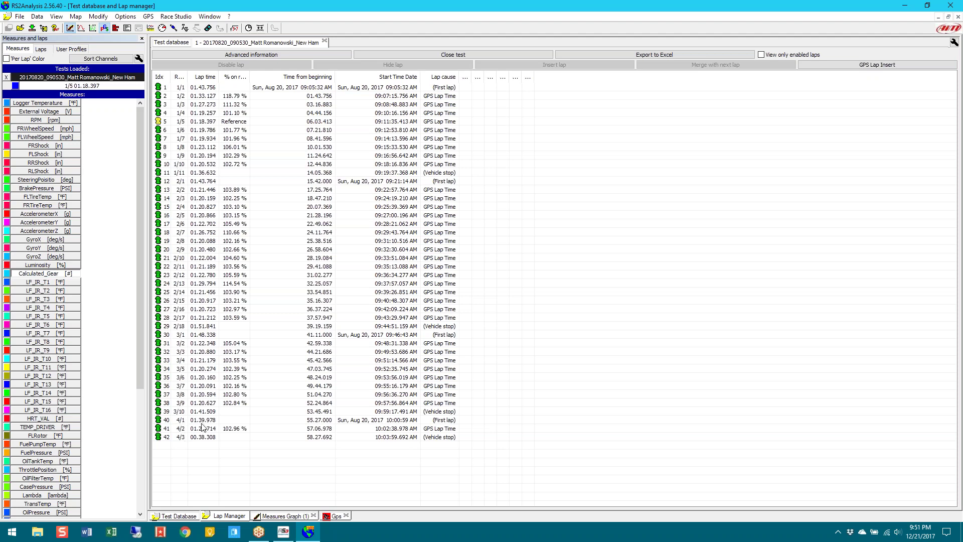
Sort the lap table by lap time, run/lap and % of reference, ending by run and lap
click(204, 81)
click(204, 79)
click(204, 79)
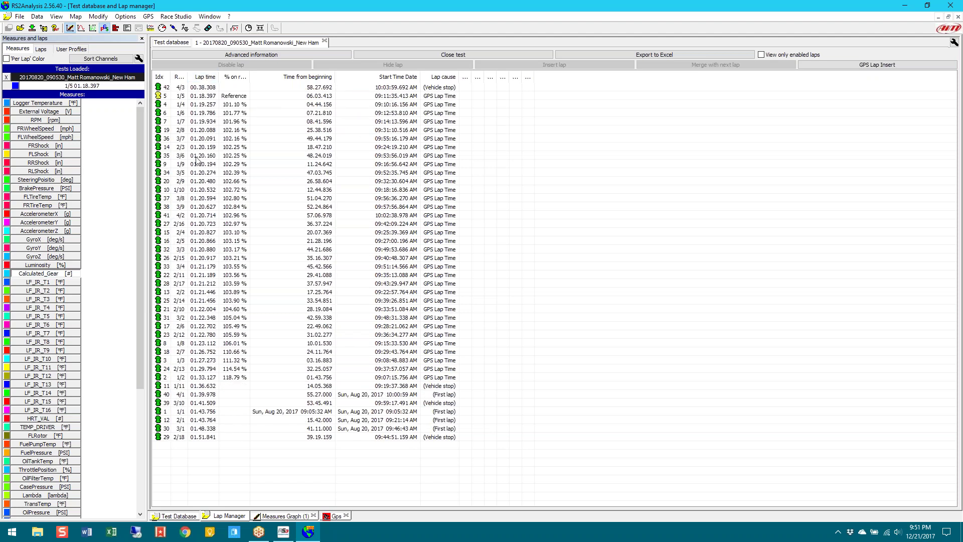
click(180, 78)
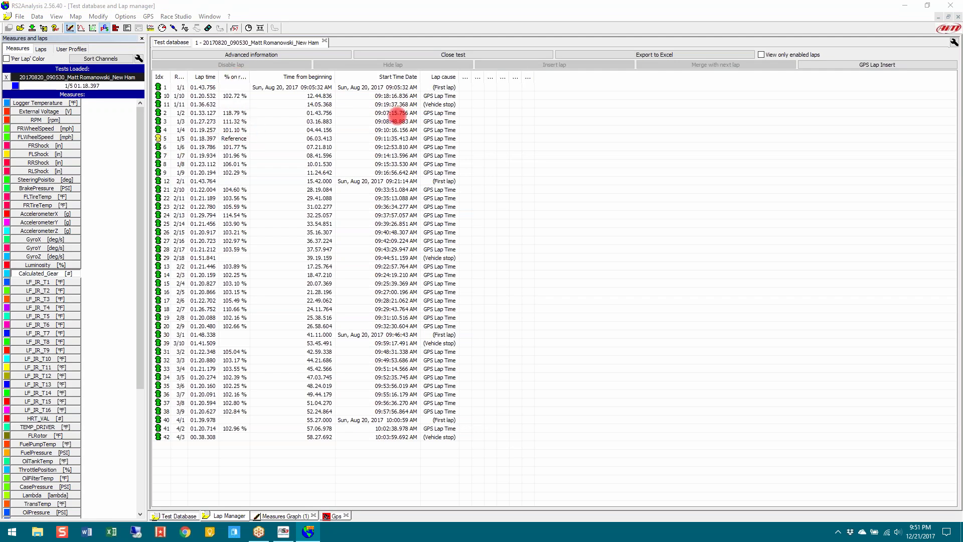
click(233, 78)
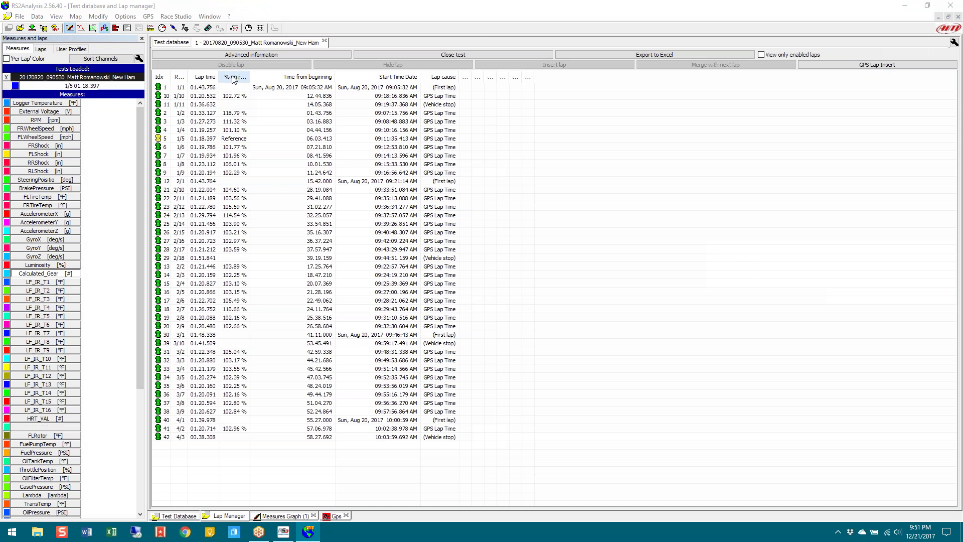
click(234, 78)
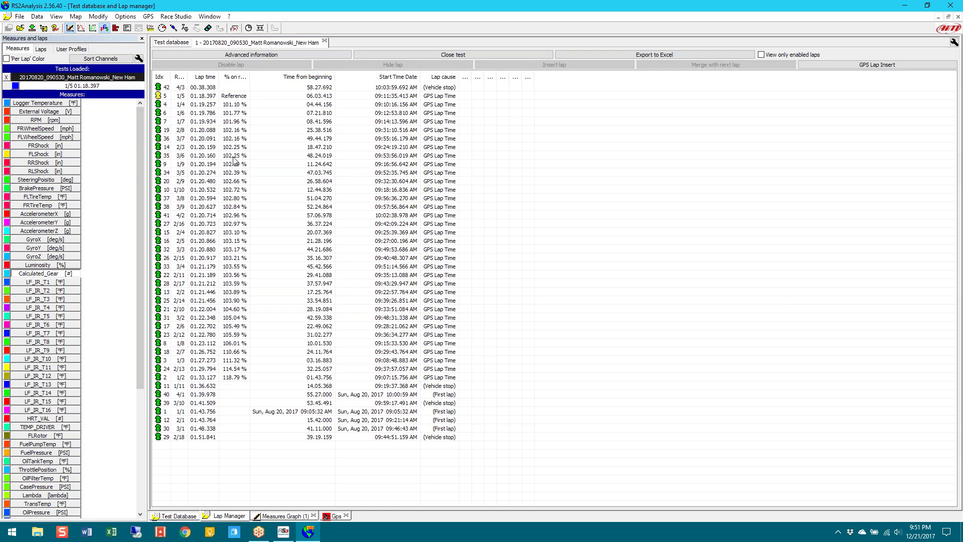
click(181, 77)
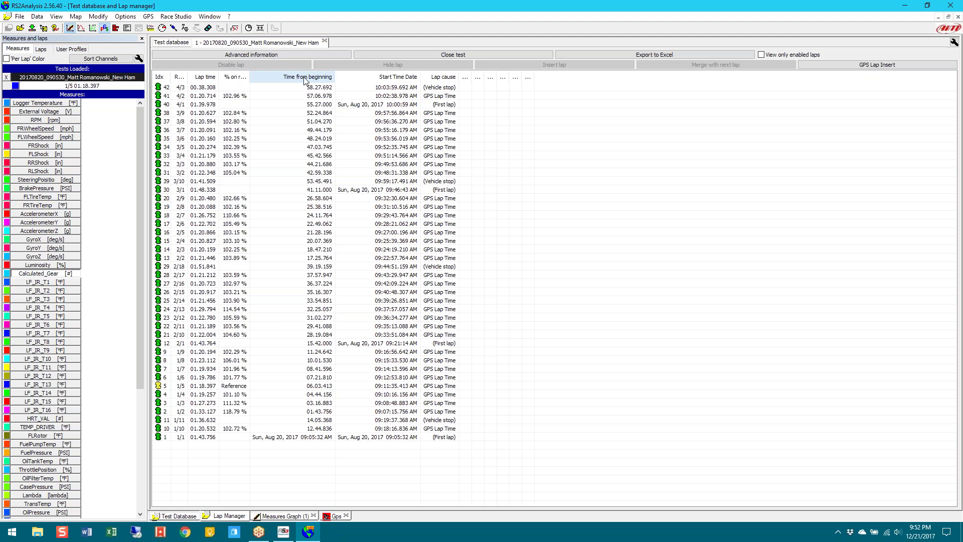
click(180, 77)
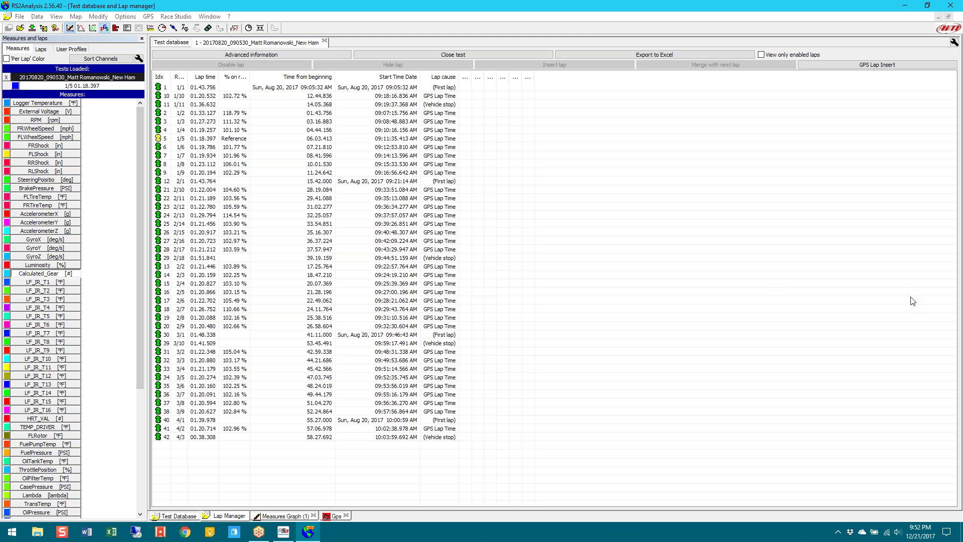
Show the test's advanced information: 4 runs, 42 laps, firmware 01.26.08, 8042.0-foot track
click(257, 69)
click(836, 360)
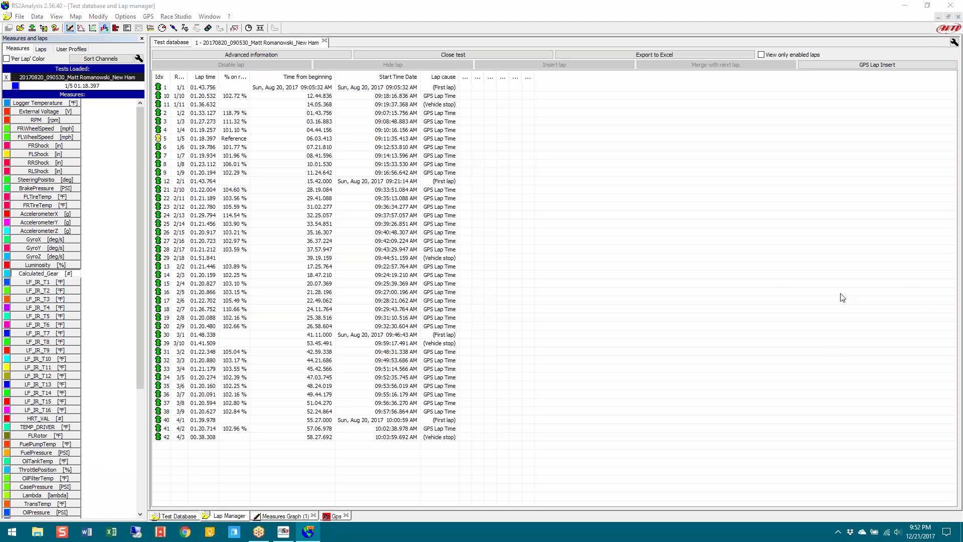
click(260, 56)
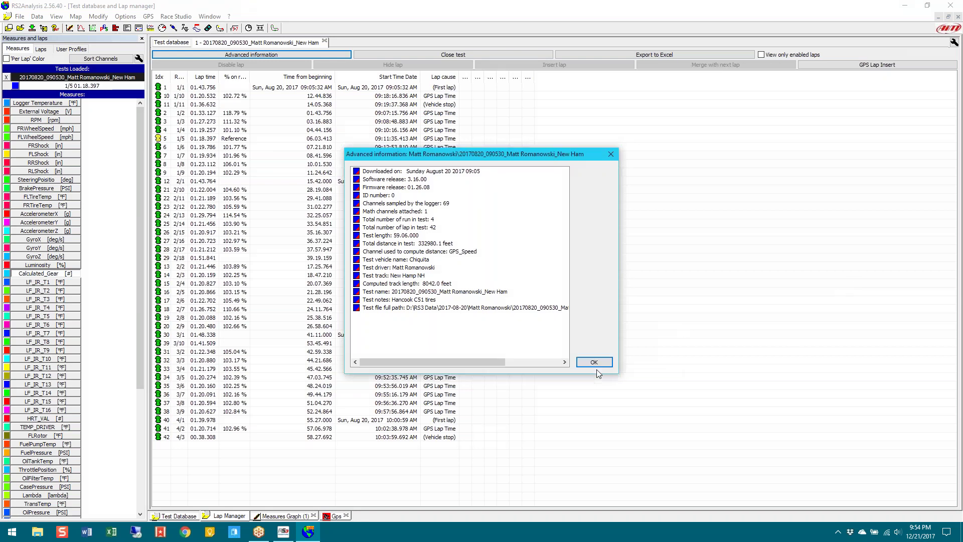
Close the advanced information summary and bring up the Set Lap Beacon dialog
click(597, 364)
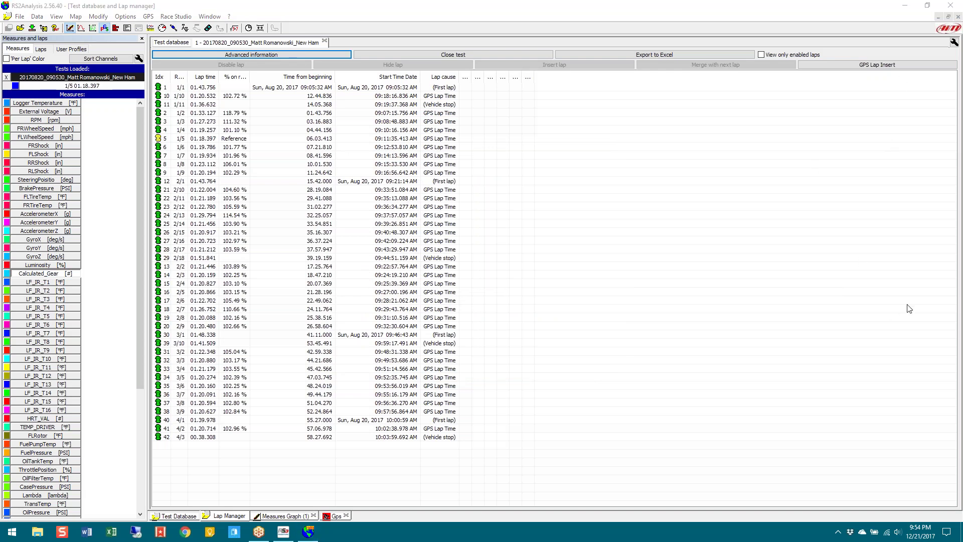
click(866, 63)
Choose Use Start/Finish from GPS Track Database with the New Hampshire track, then exit without applying
click(871, 66)
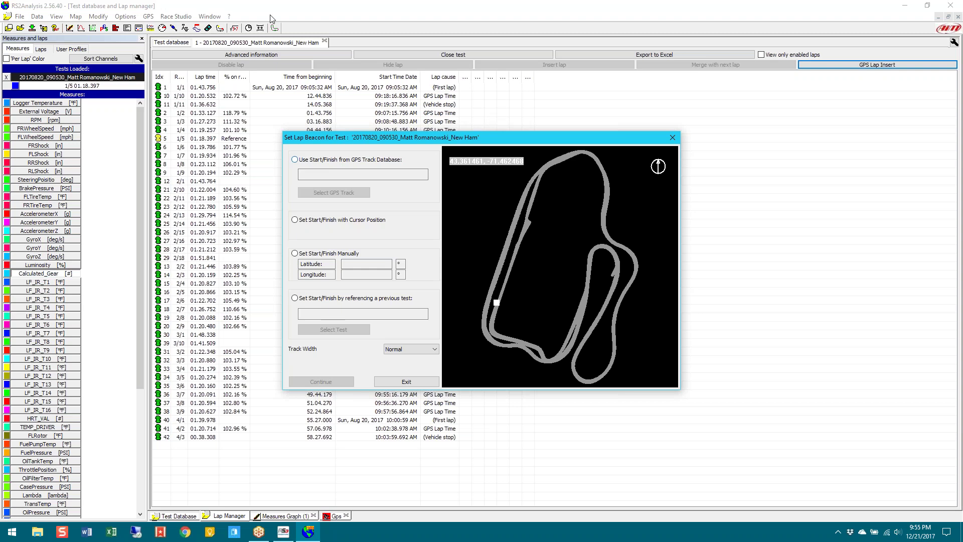
click(295, 160)
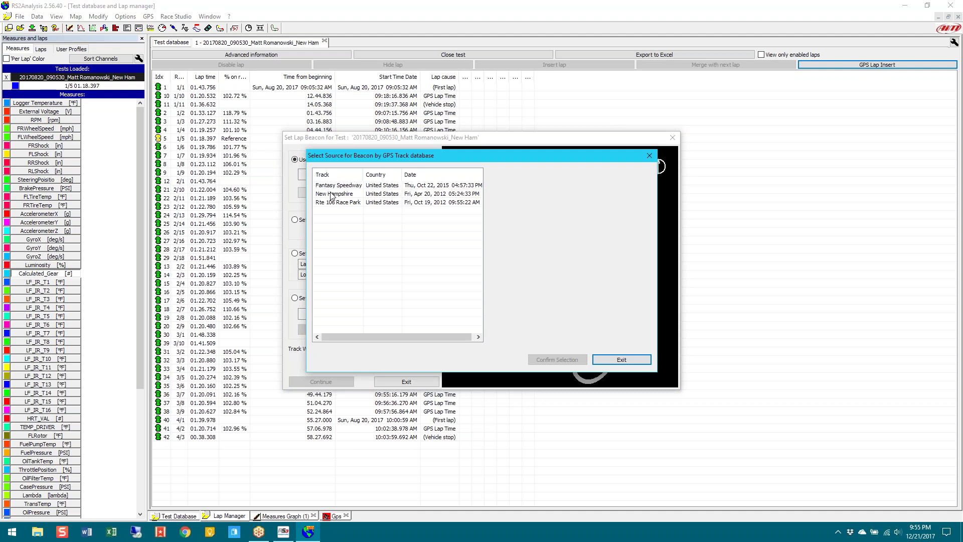
click(331, 195)
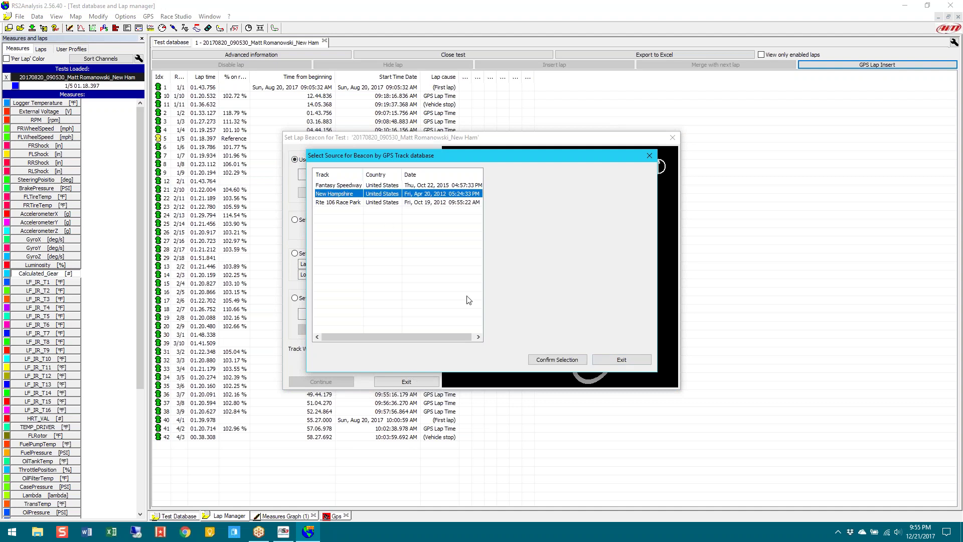
click(620, 360)
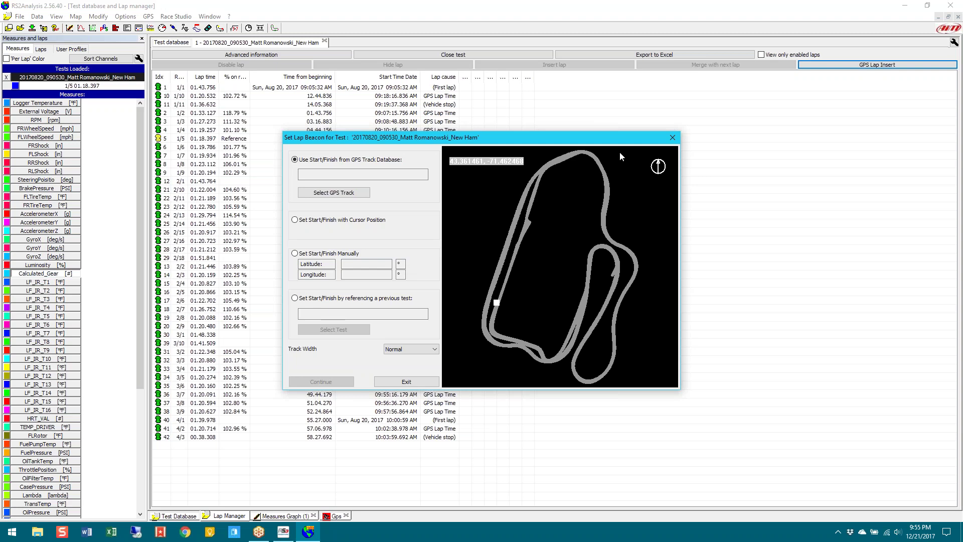
Close the Set Lap Beacon dialog and the New Hampshire test's lap table
click(673, 137)
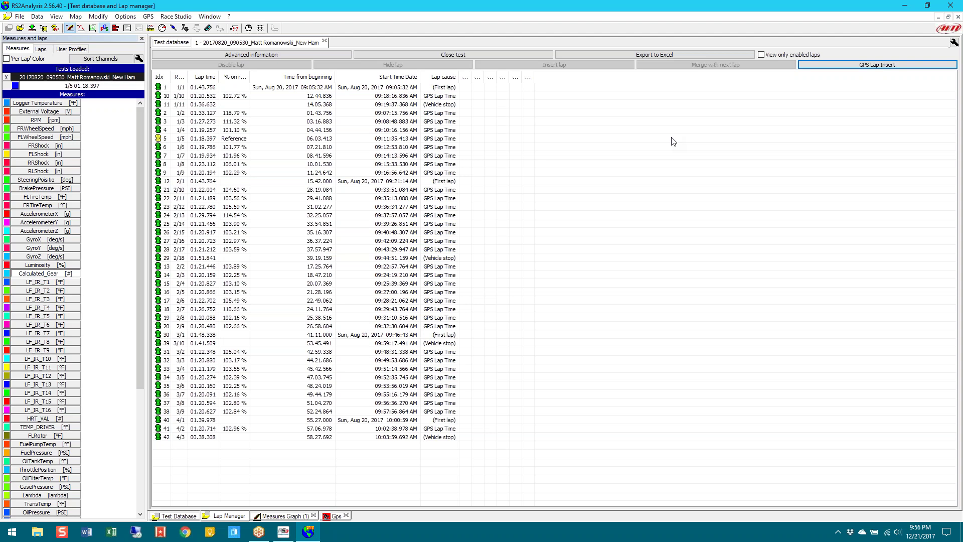
click(324, 41)
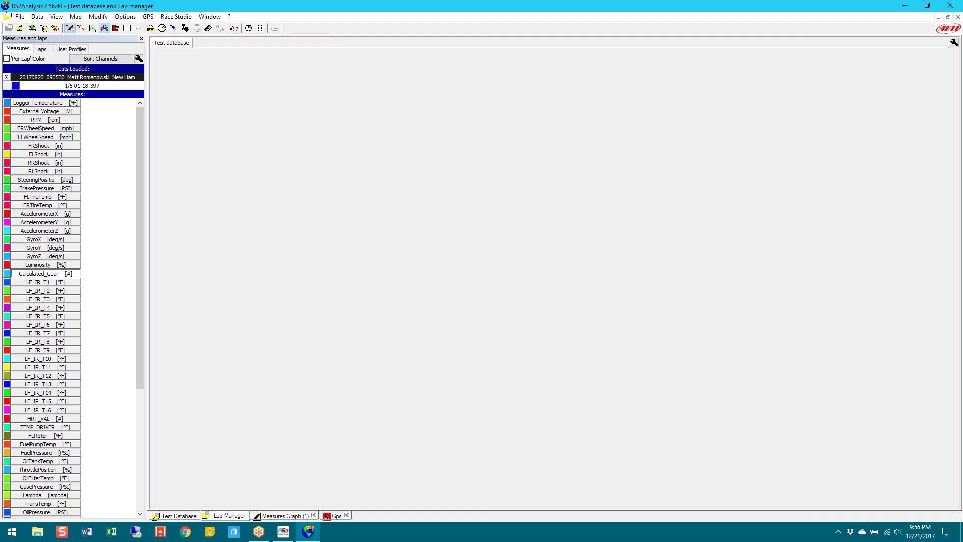
Reopen the 20170820_090530 test, restoring its GPS speed and calculated gear graph
double_click(404, 473)
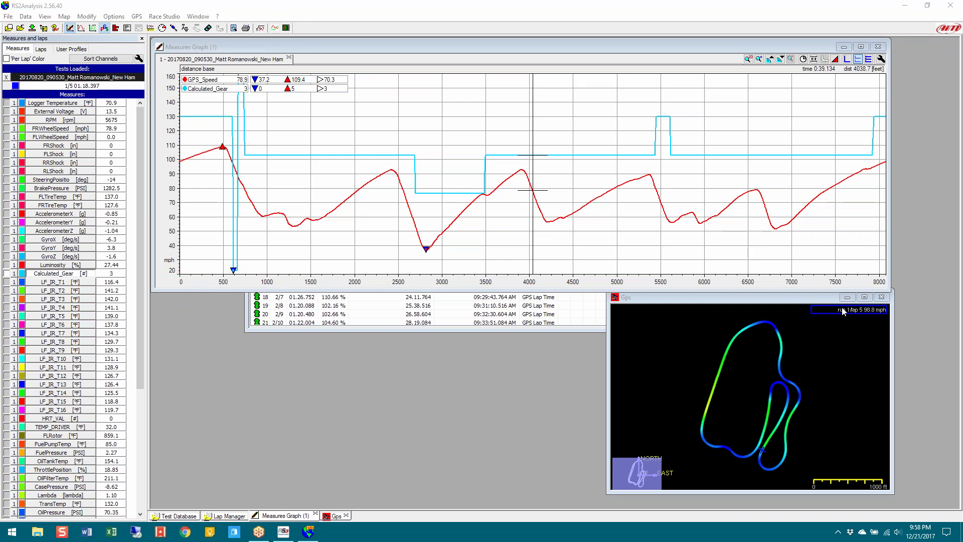
Set the graph's reading point exactly on the speed peak near 500 ft
click(225, 150)
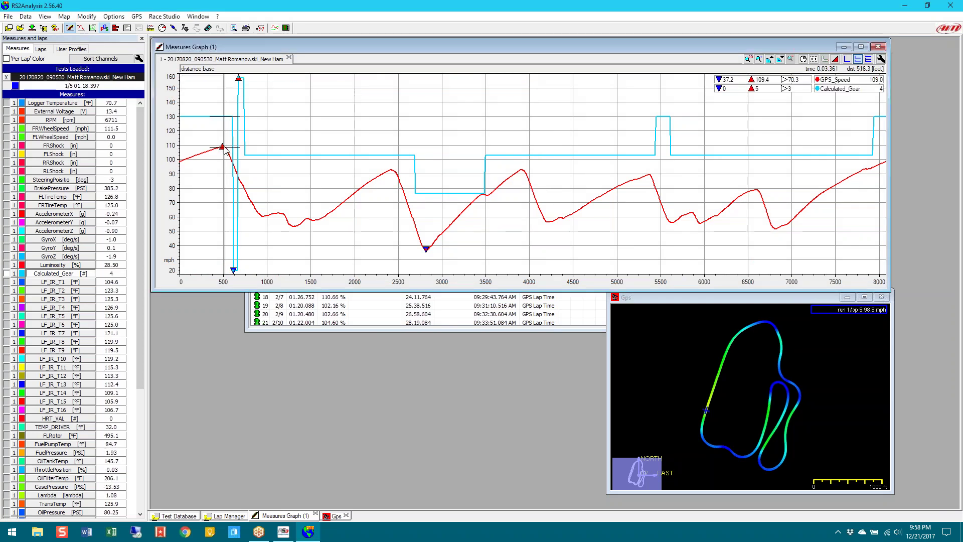
click(224, 149)
click(223, 150)
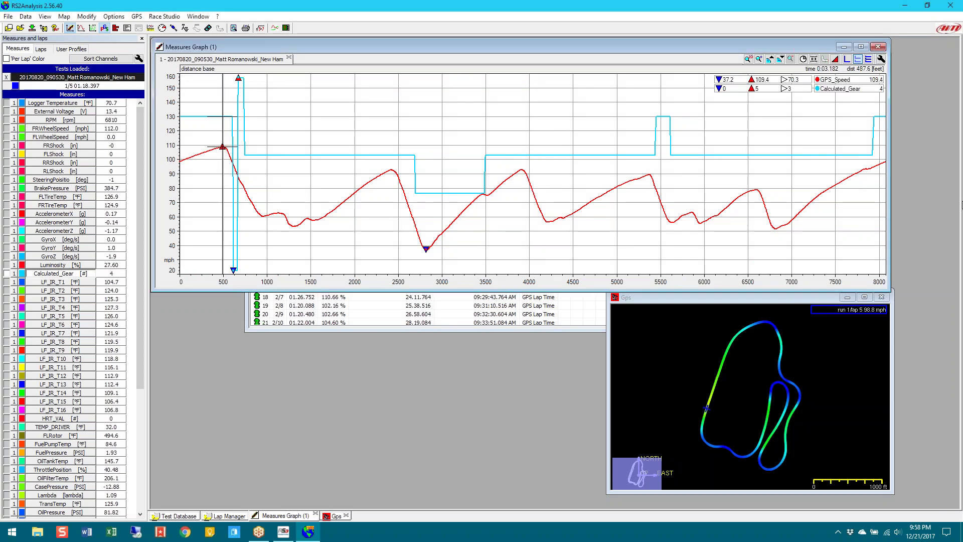
click(223, 147)
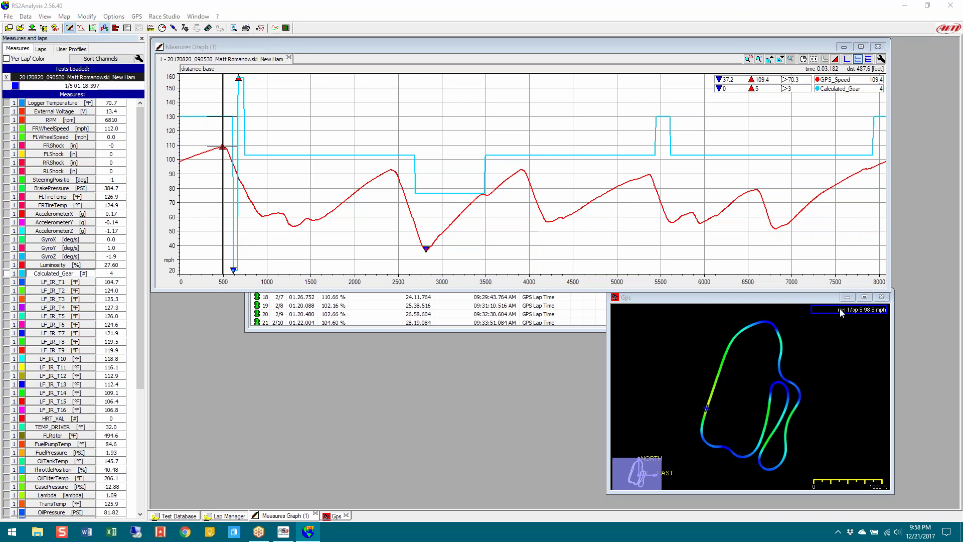
Move the reading point through about 958 and 1428 ft to about 2427 ft
click(265, 223)
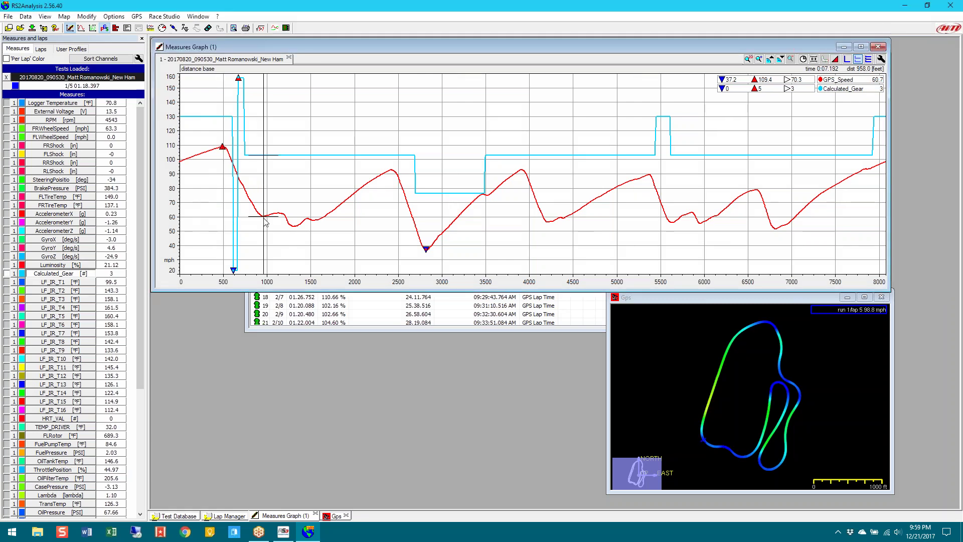
click(305, 221)
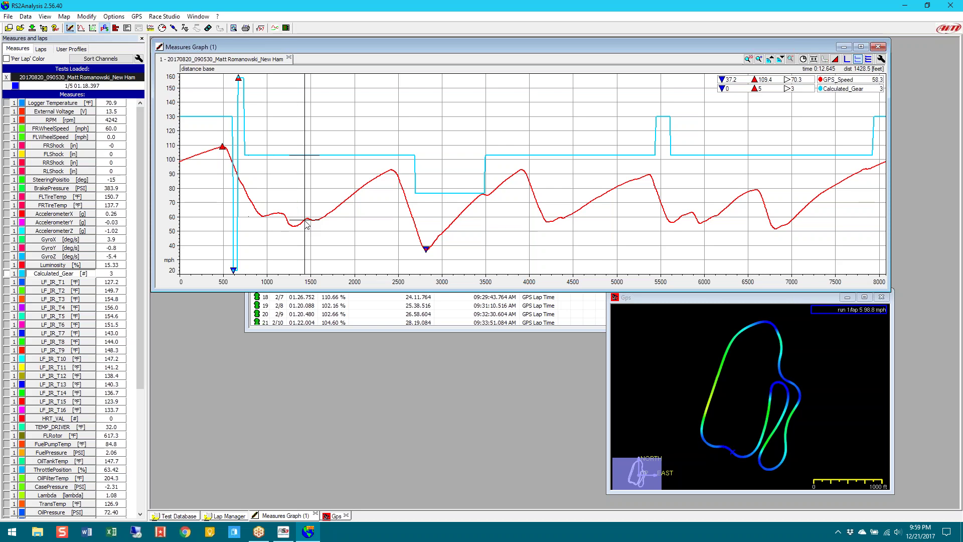
click(393, 173)
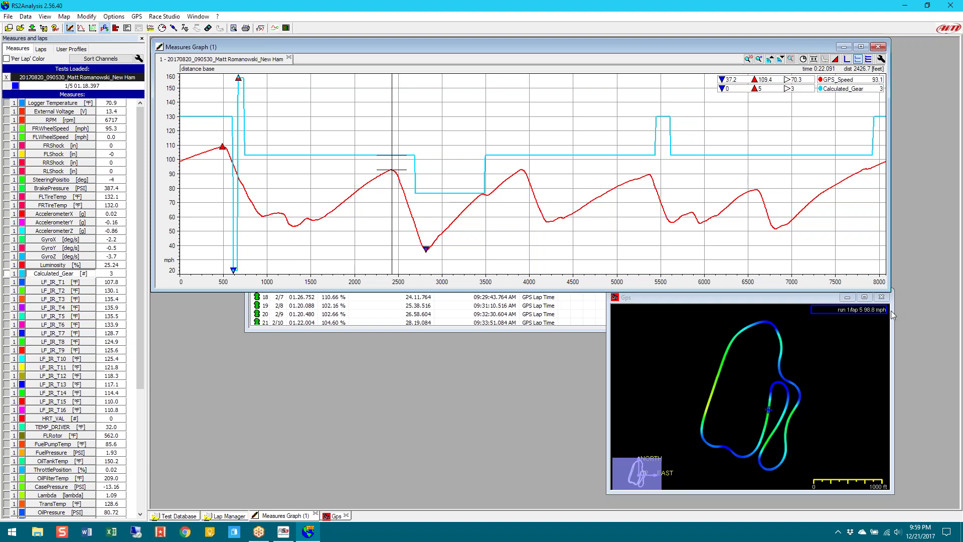
click(390, 164)
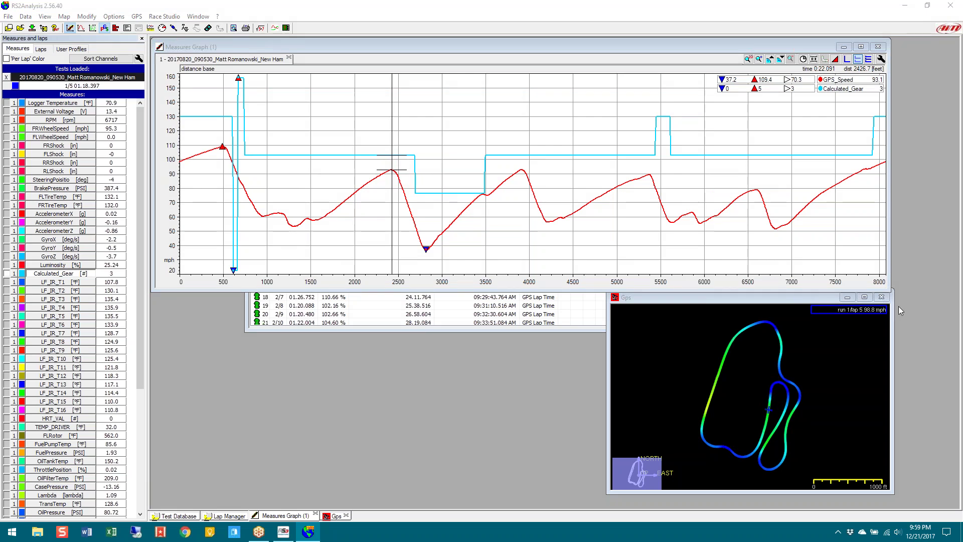
In the Measures list, swap the Calculated_Gear trace for RPM, then untick RPM again
click(13, 49)
click(58, 275)
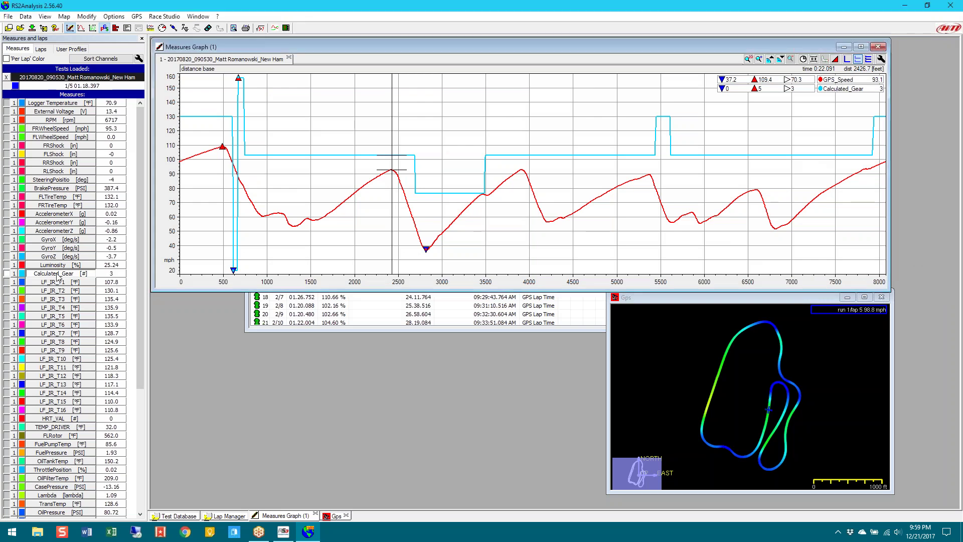
click(69, 121)
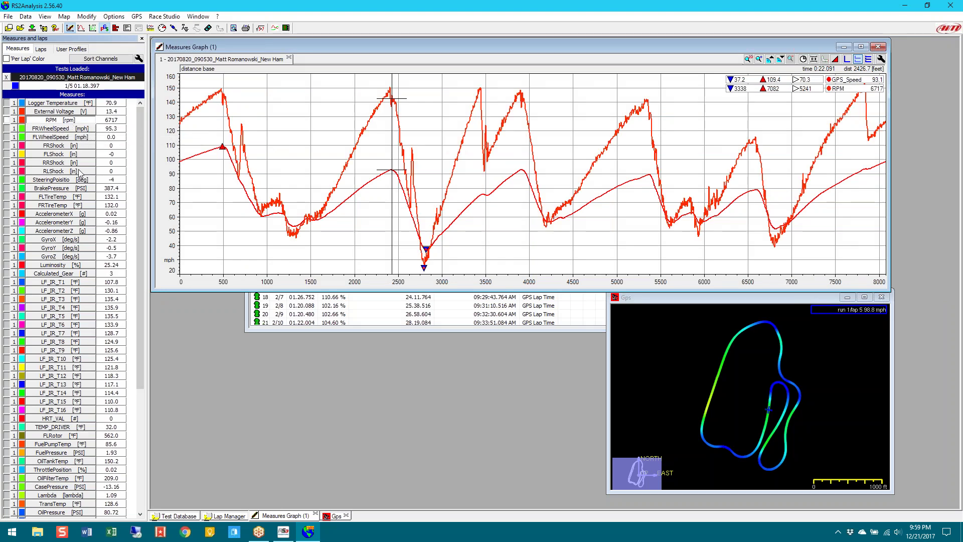
drag(140, 188, 141, 321)
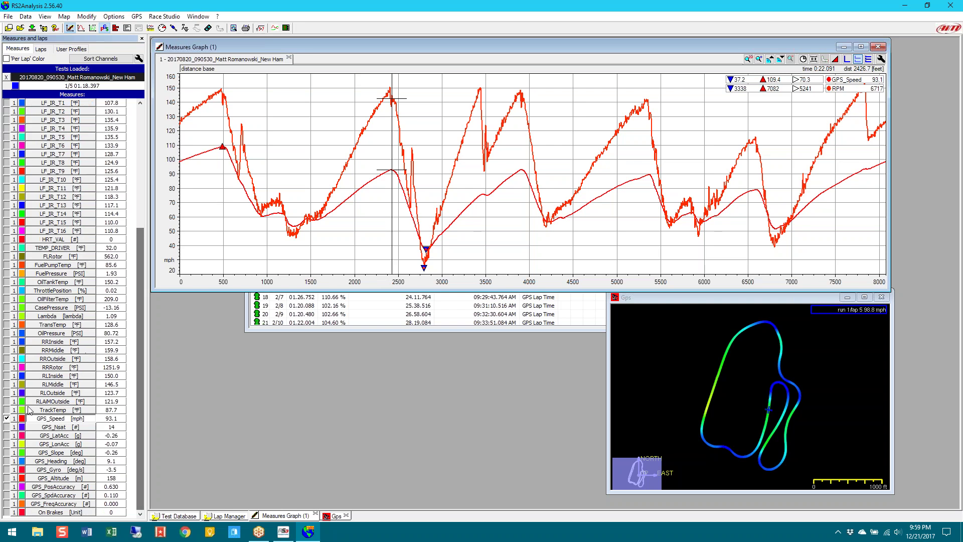
scroll(142, 149, up, 7)
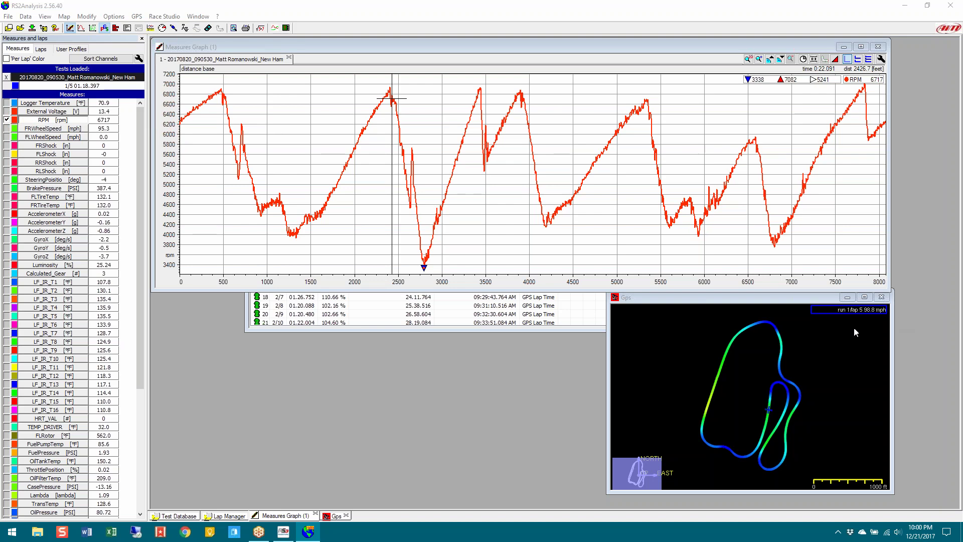
click(33, 123)
Plot SteeringPosition on its own degree scale after briefly trying FRShock, then show the lap times
click(46, 150)
click(46, 150)
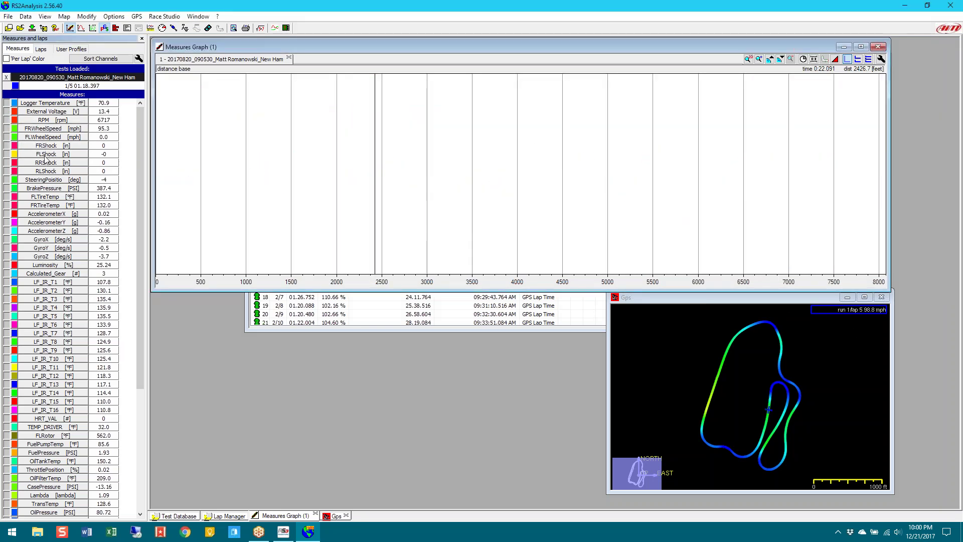
click(50, 183)
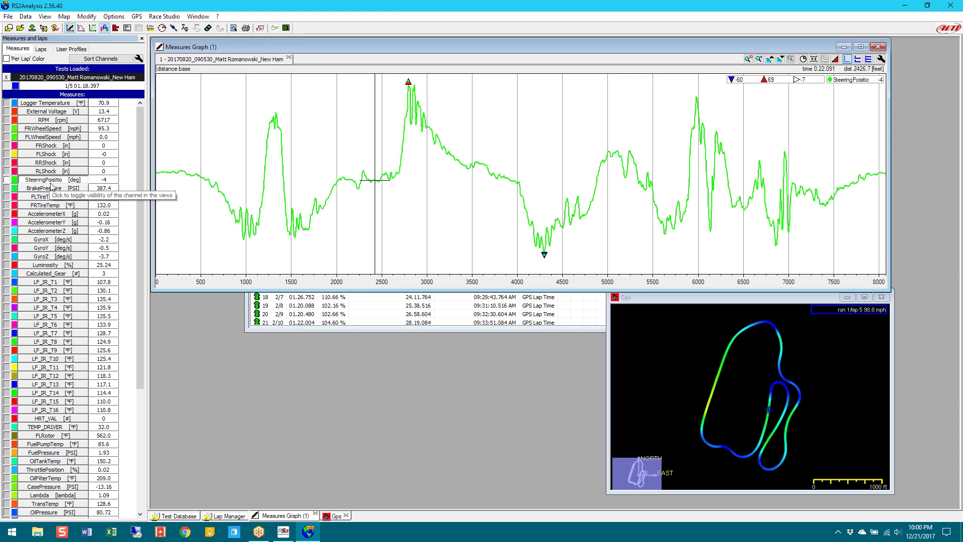
click(8, 180)
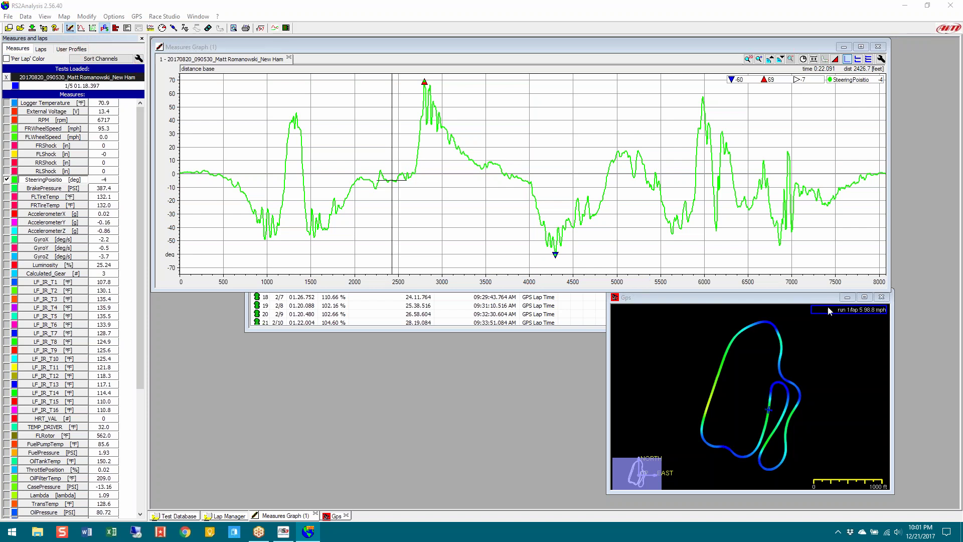
click(41, 49)
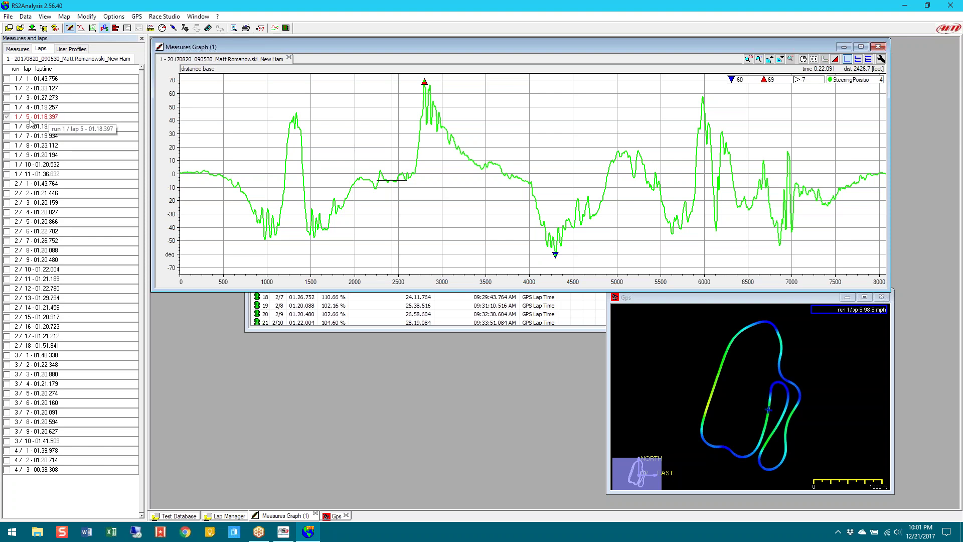
Tick lap 1/4 to overlay it on lap 1/5, then return to the Measures list
click(7, 108)
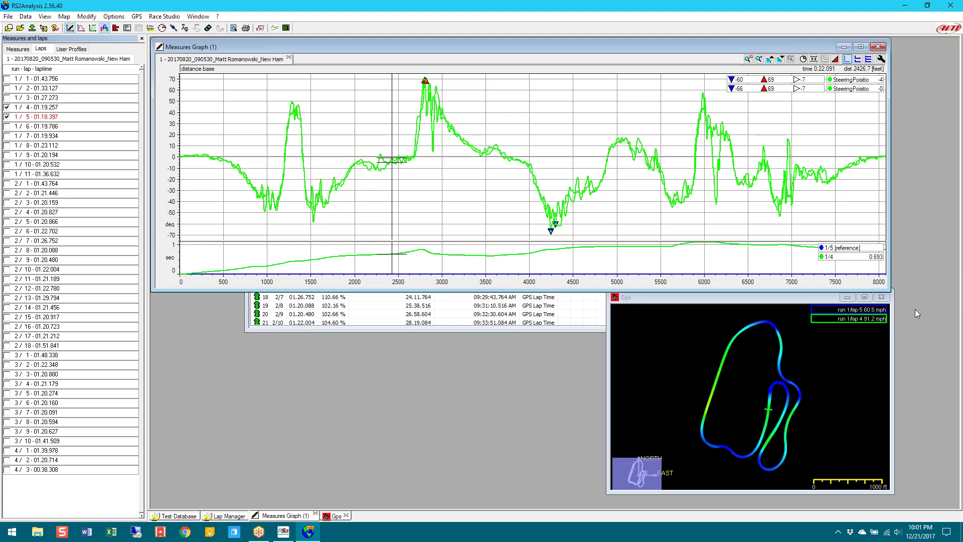
click(192, 160)
mouse_move(192, 160)
mouse_down()
mouse_move(215, 157)
mouse_move(268, 198)
mouse_move(286, 157)
mouse_move(311, 151)
mouse_move(325, 199)
mouse_move(343, 174)
mouse_move(381, 162)
mouse_move(485, 185)
mouse_up()
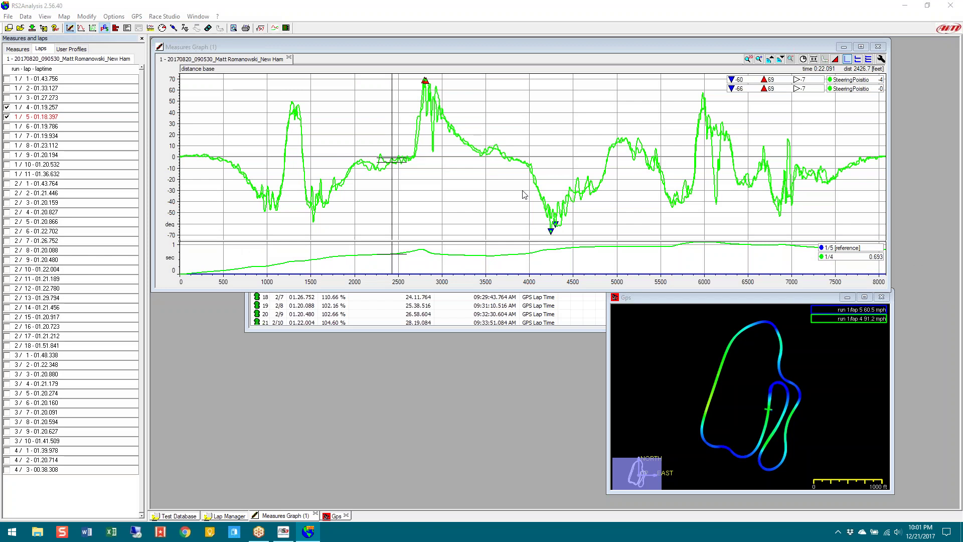
click(18, 49)
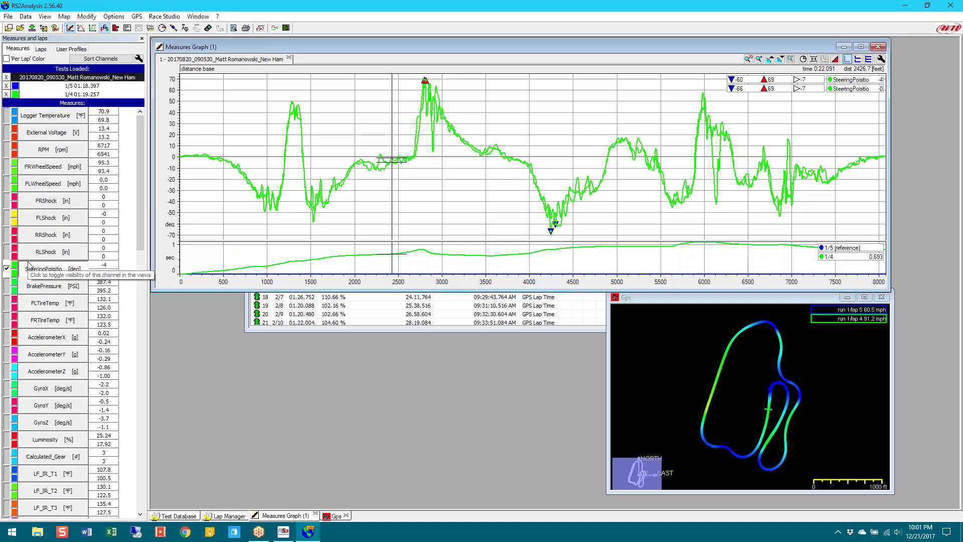
Change lap 4's SteeringPosition trace colour to red
click(15, 277)
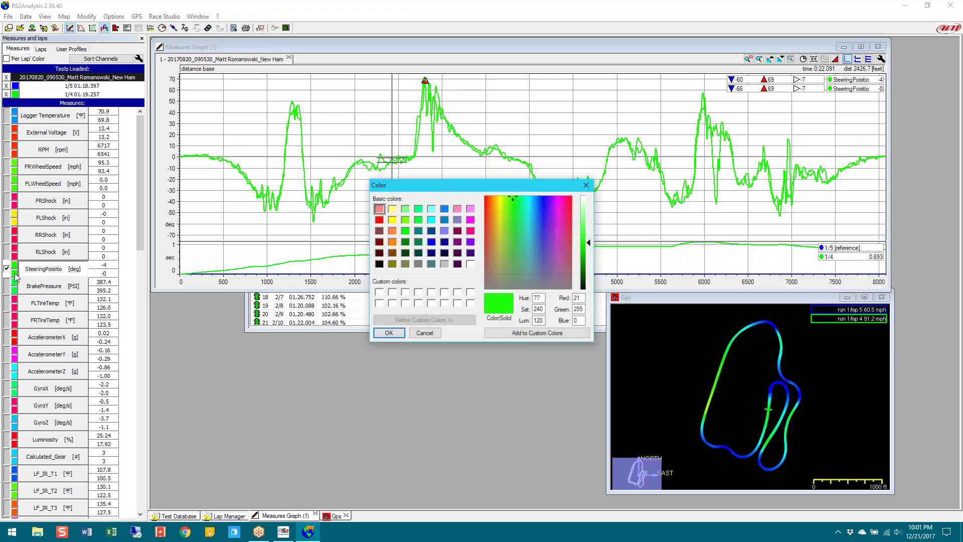
click(424, 333)
click(15, 273)
click(379, 220)
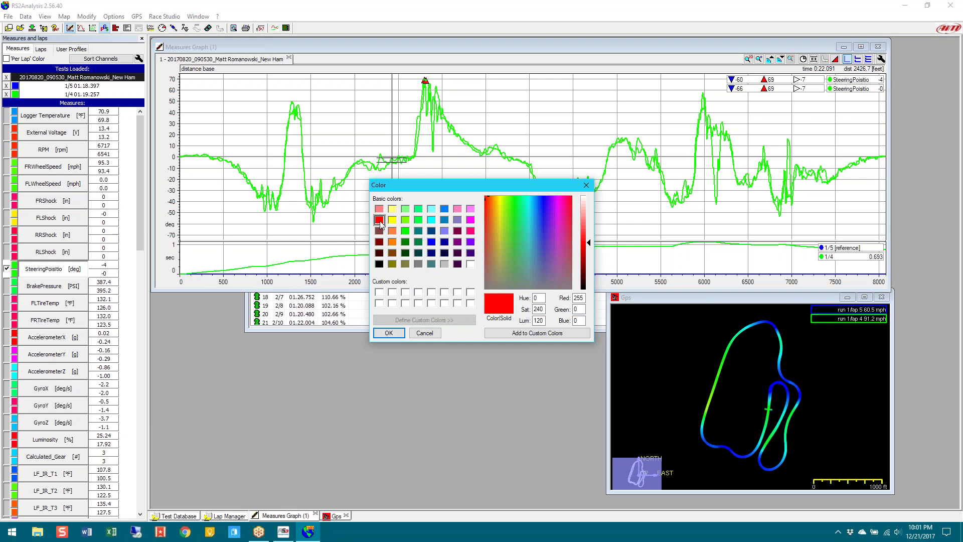
click(389, 333)
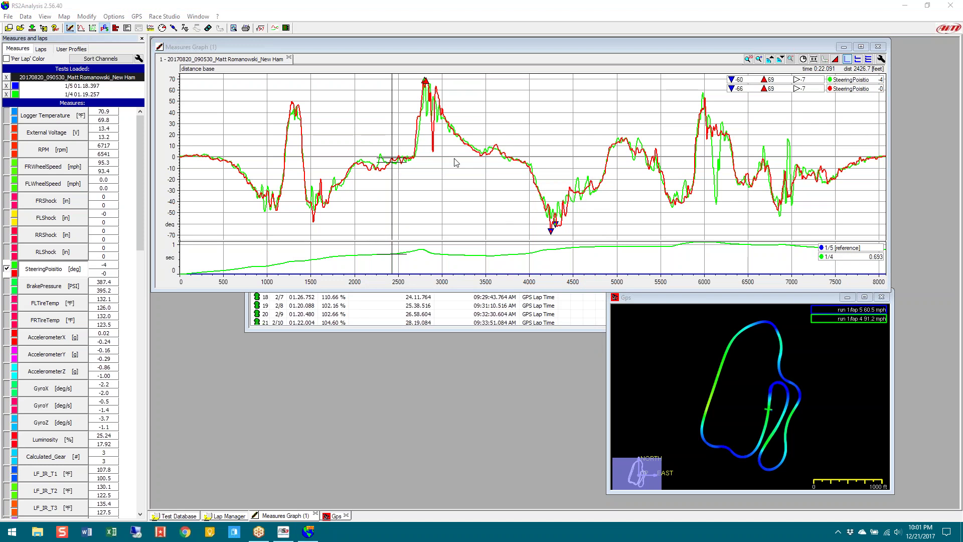
Move the reading point to about 2311 ft and untick SteeringPosition for both laps
click(383, 172)
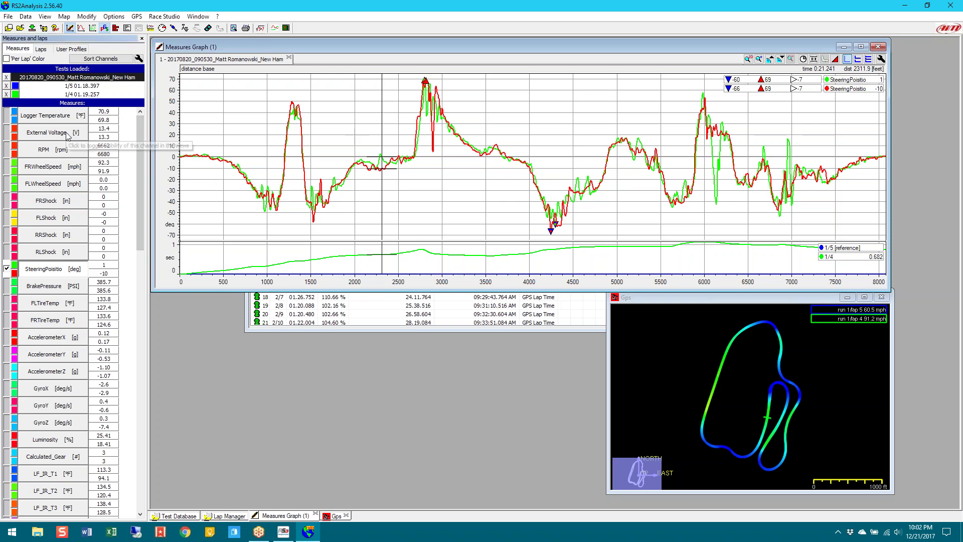
click(70, 269)
drag(141, 206, 137, 462)
Plot GPS_Speed for both laps, read values at about 510 ft, and show the map's speed colour scale
click(34, 356)
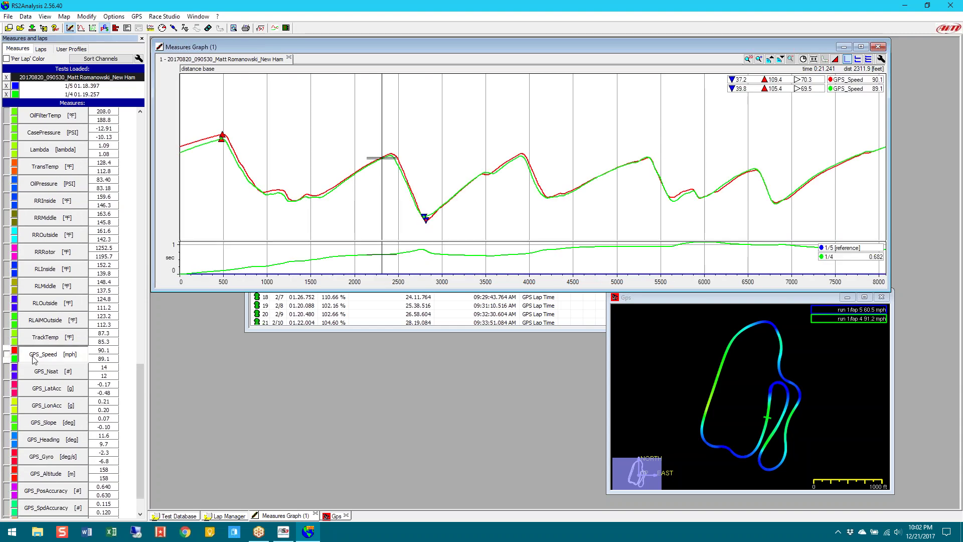
click(224, 149)
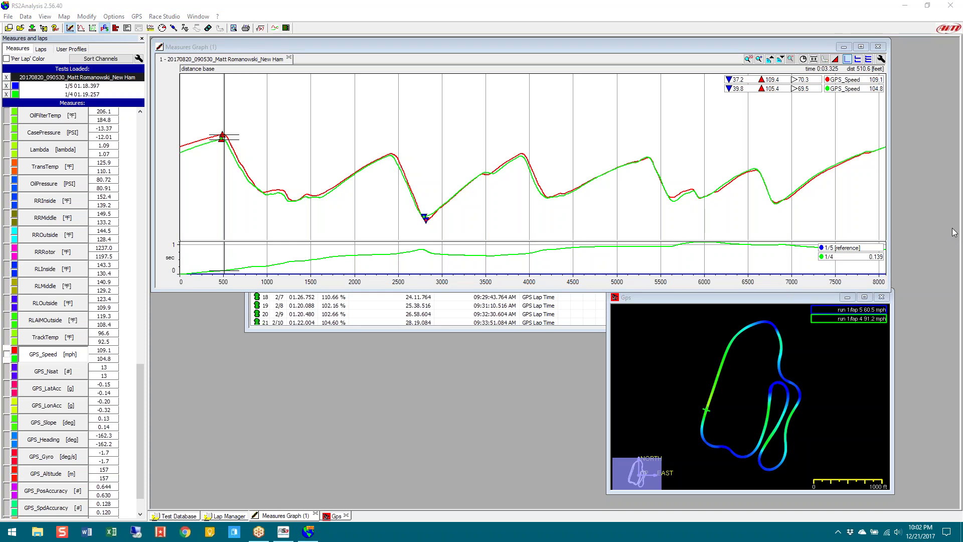
click(673, 369)
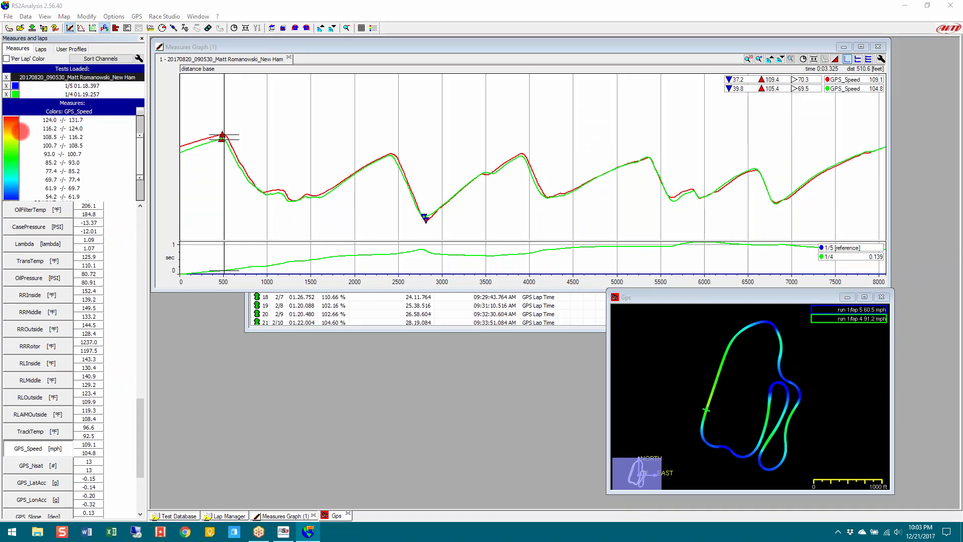
click(15, 161)
Colour the GPS track map by GPS_LatAcc
double_click(15, 162)
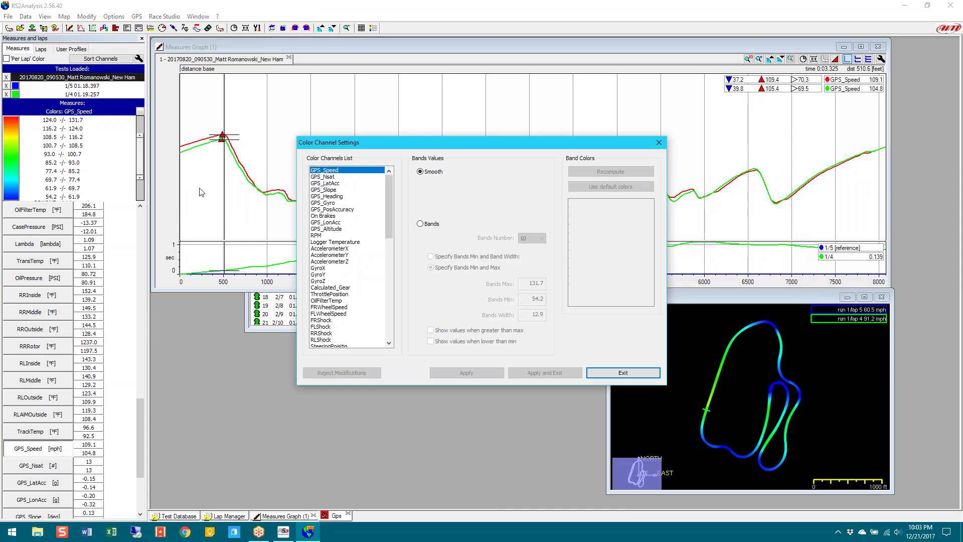
click(337, 184)
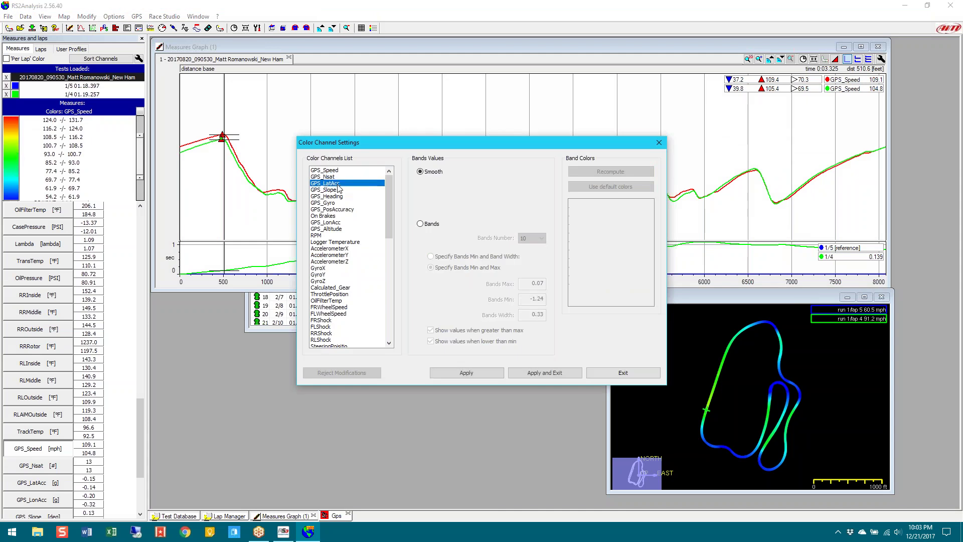
click(527, 373)
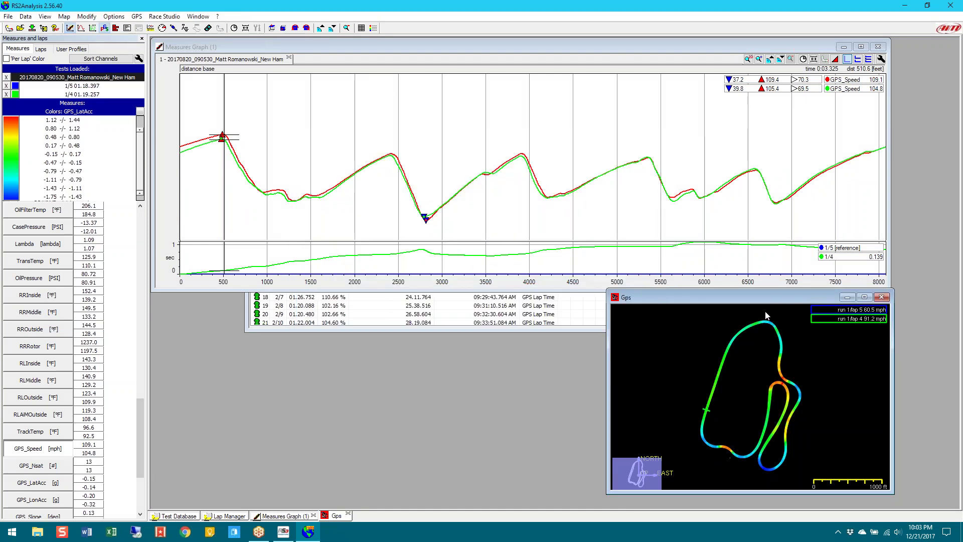
Switch the track map colouring back to GPS_Speed and show the lap list
mouse_move(775, 391)
double_click(9, 163)
click(334, 171)
click(467, 375)
click(597, 374)
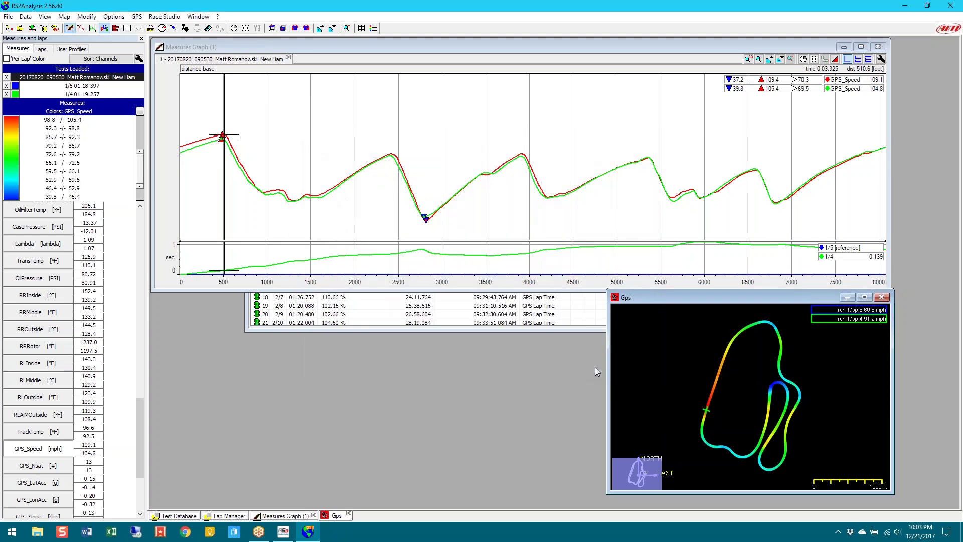
click(40, 49)
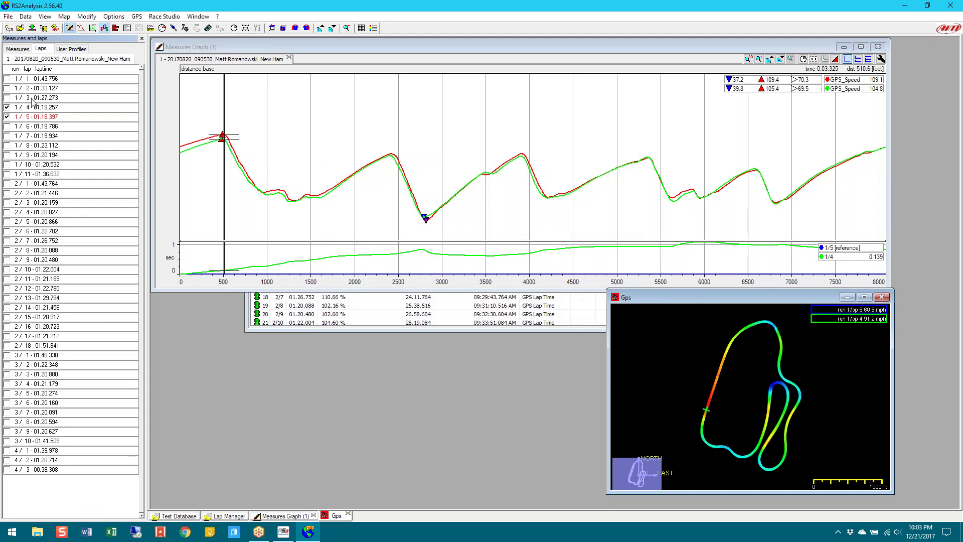
Untick lap 1/4 so only lap 1/5's GPS_Speed is plotted, briefly checking saved user profiles
click(7, 108)
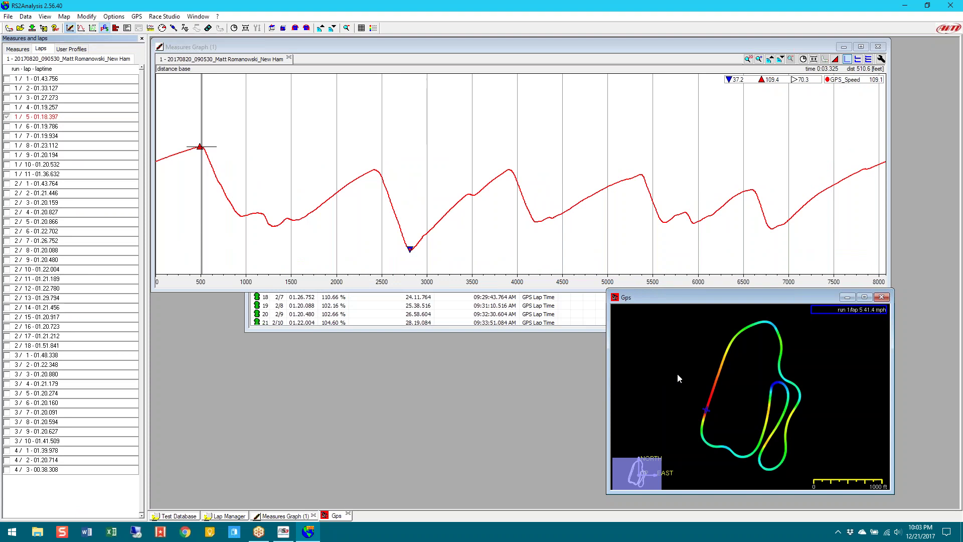
click(18, 48)
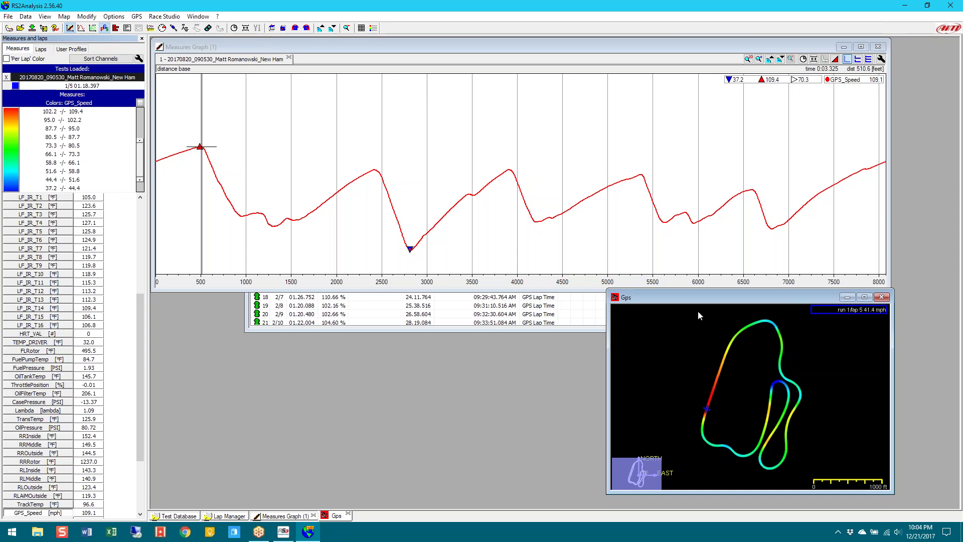
mouse_move(772, 324)
click(66, 49)
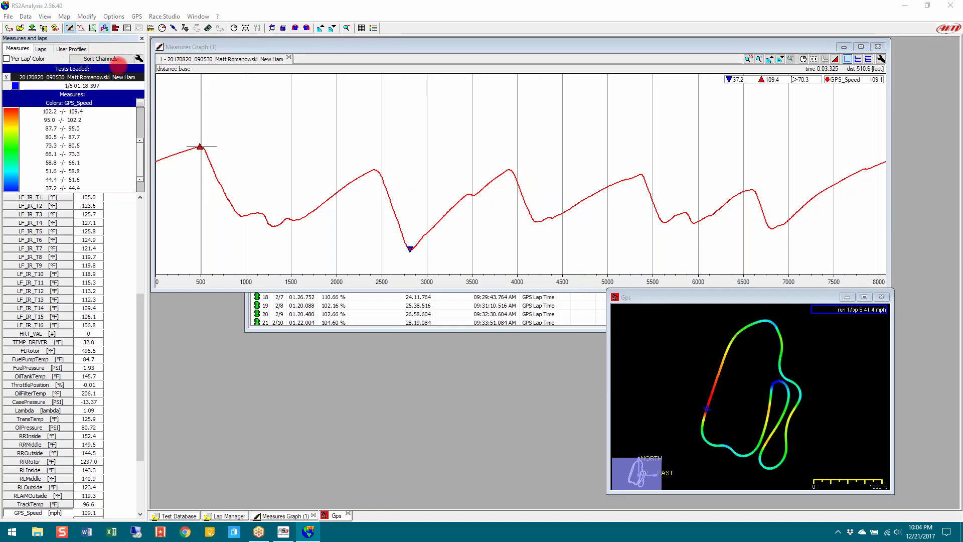
click(72, 50)
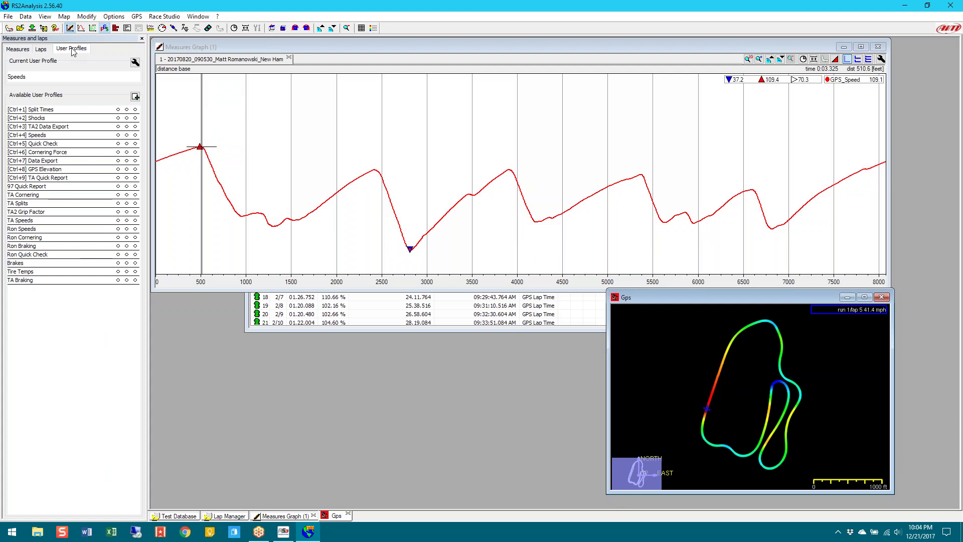
click(17, 49)
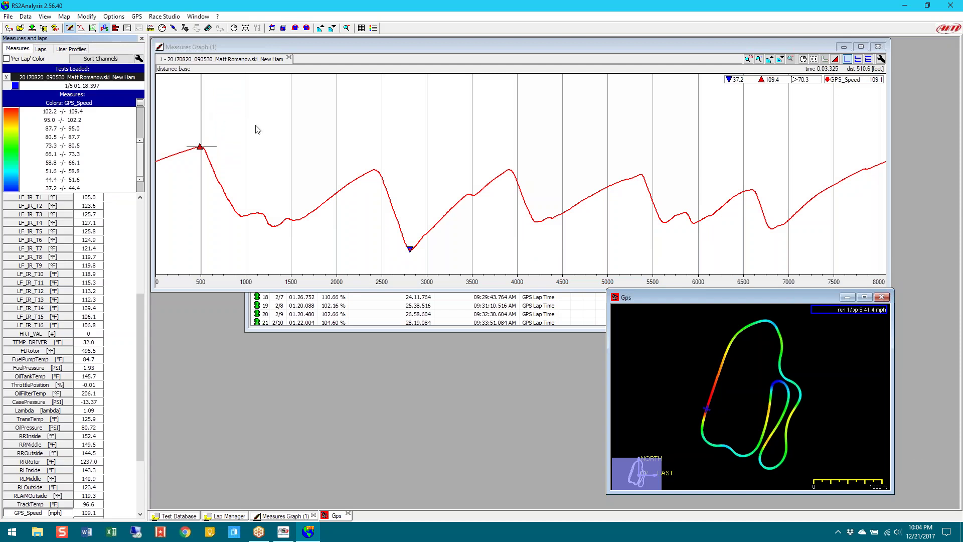
Plot RPM with its own rpm axis, enable an mph axis for GPS_Speed, and show user profiles
drag(199, 148, 250, 131)
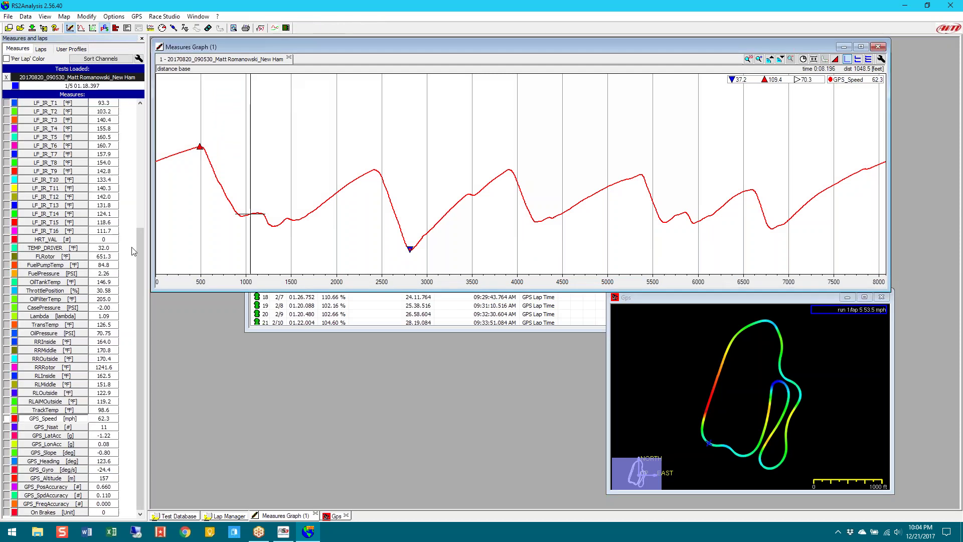
scroll(141, 236, up, 7)
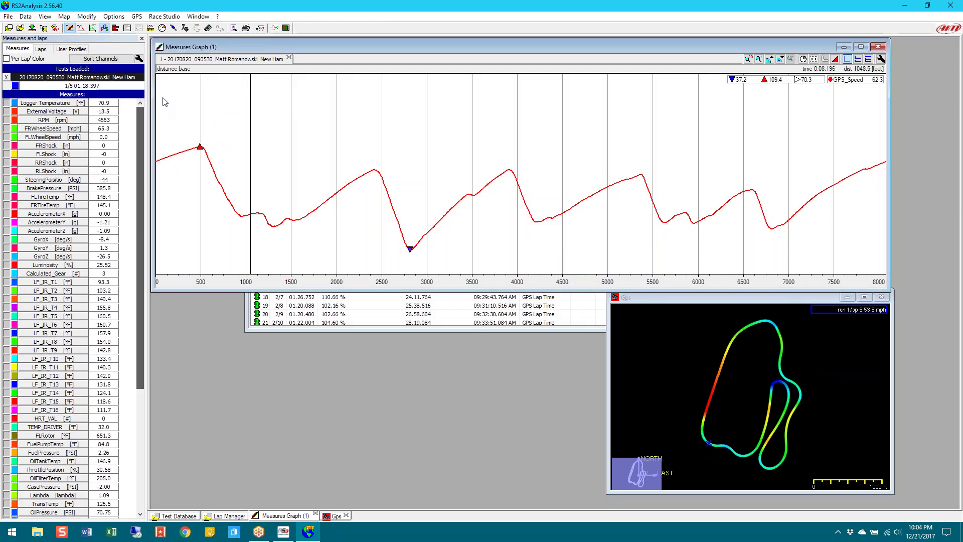
click(61, 120)
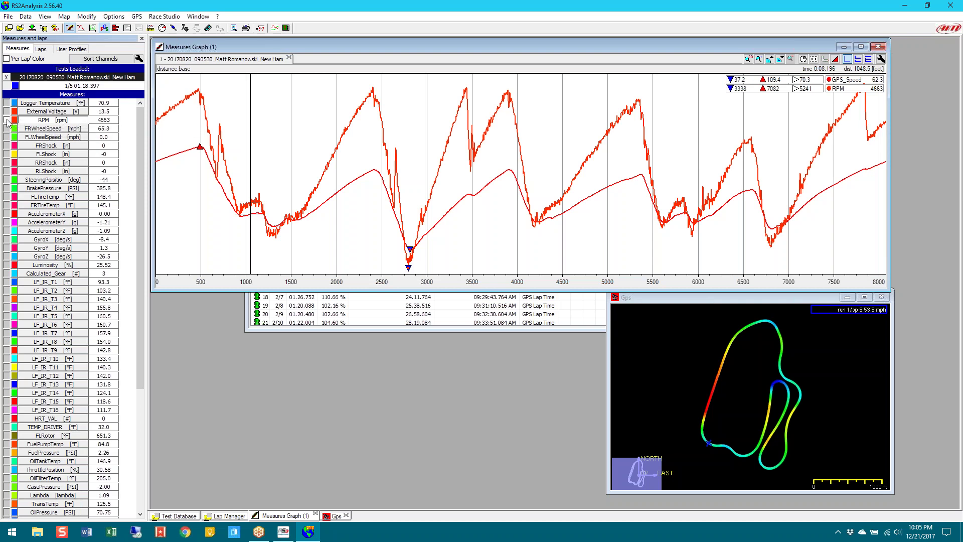
click(8, 123)
scroll(100, 301, down, 7)
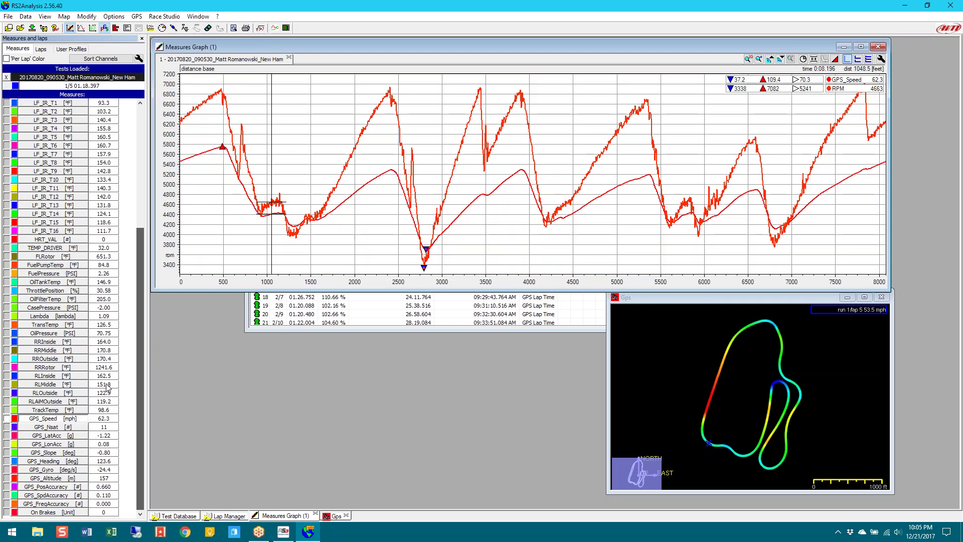
click(7, 418)
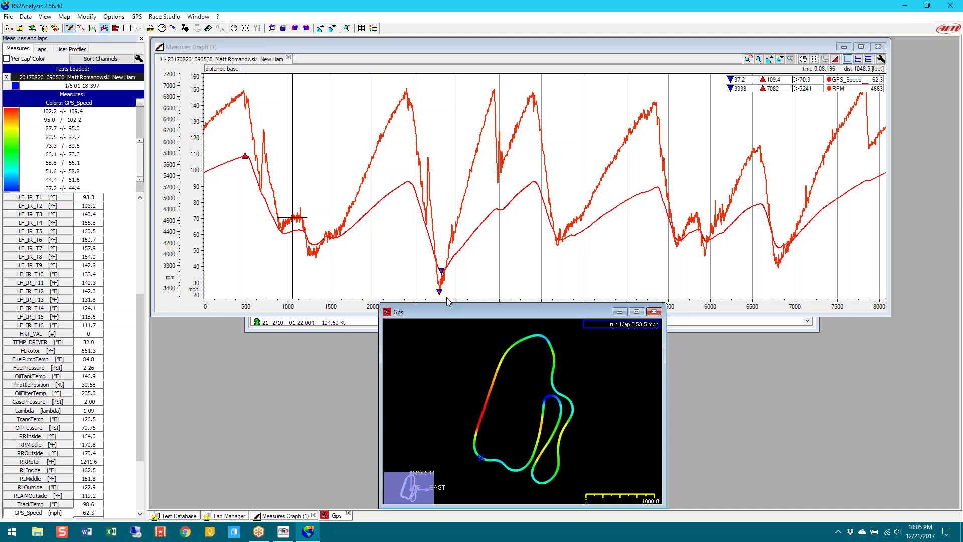
click(74, 49)
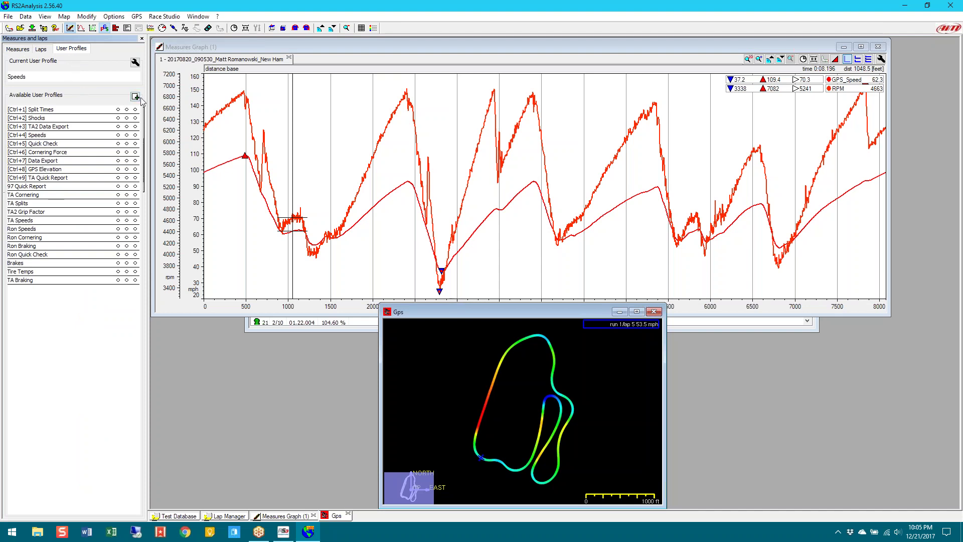
Store the current layout in the Speeds profile and reload it, showing speed/gear, RPM/speed graphs and GPS map
mouse_move(139, 135)
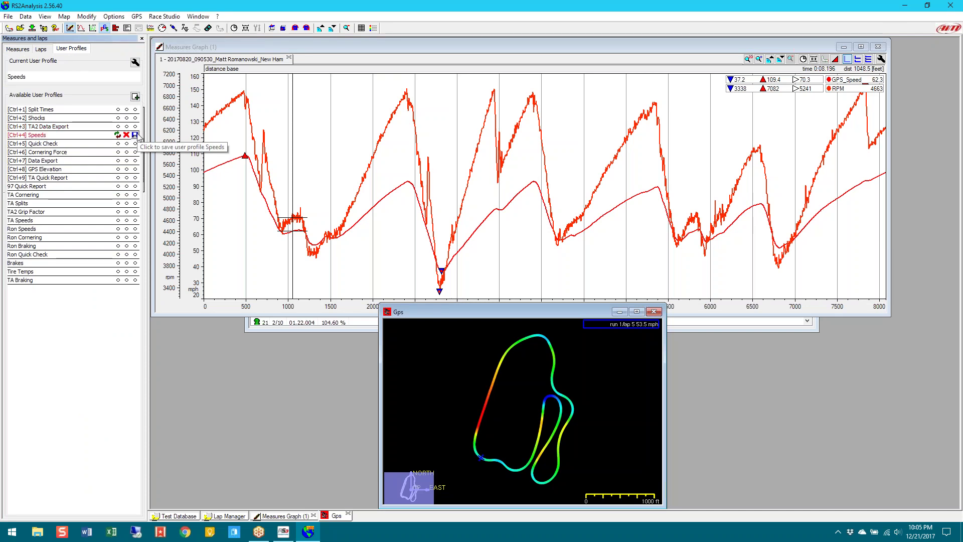
click(137, 136)
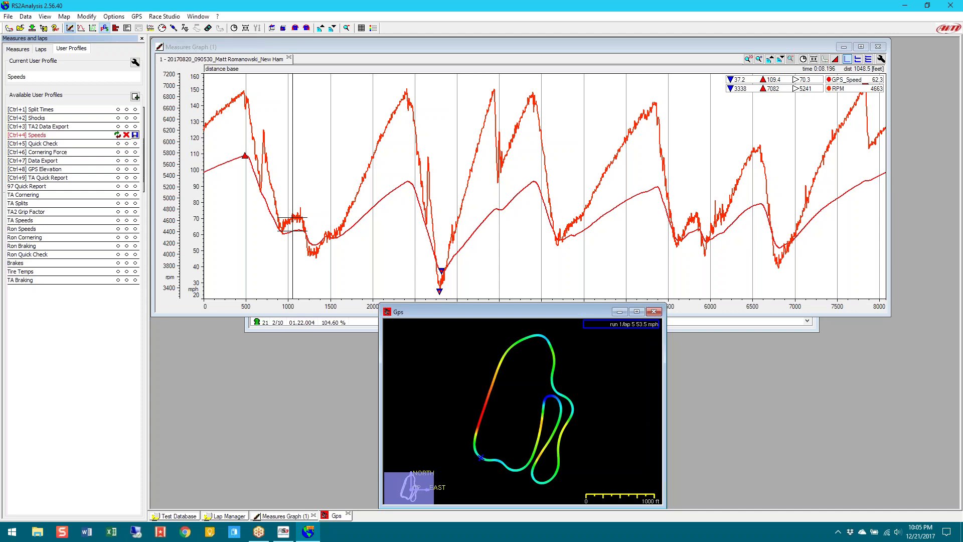
click(118, 135)
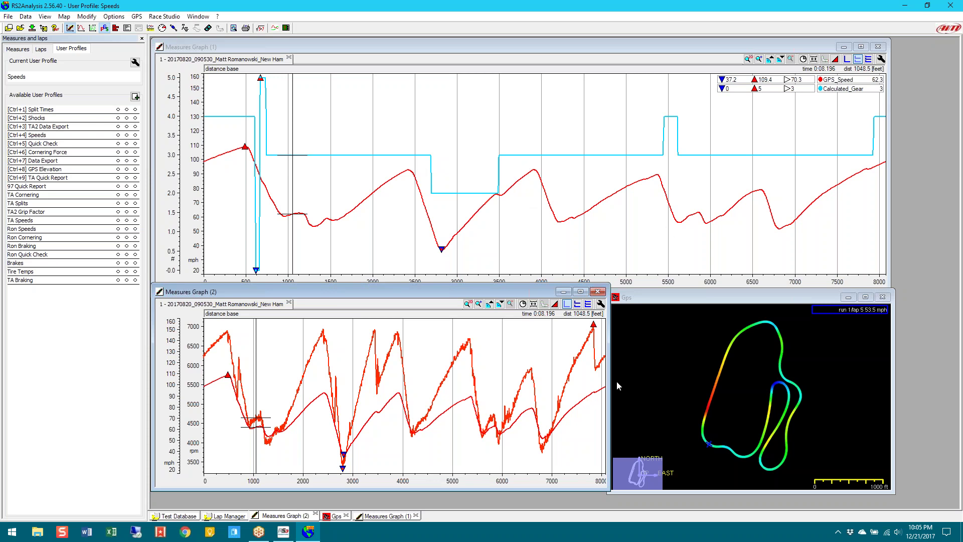
click(598, 291)
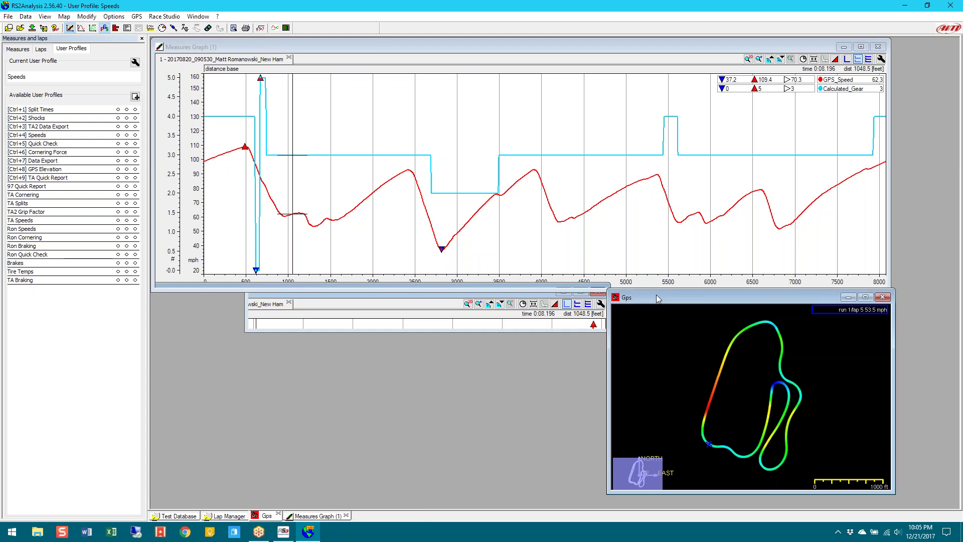
drag(667, 297, 381, 159)
click(596, 157)
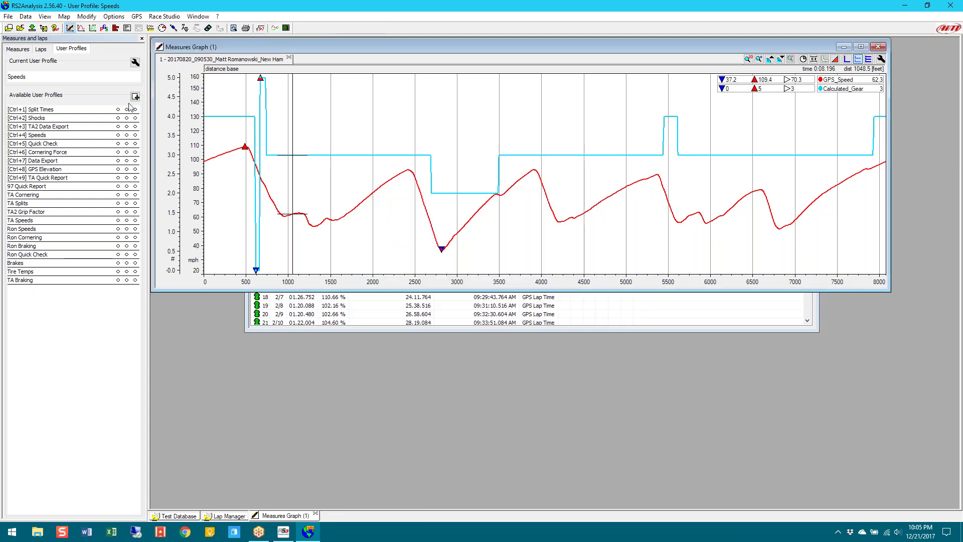
click(22, 50)
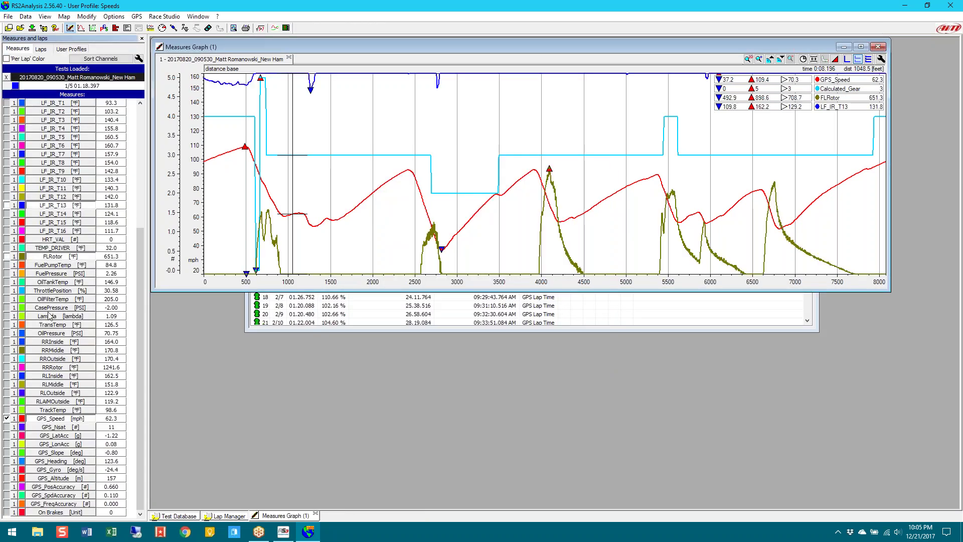
click(42, 232)
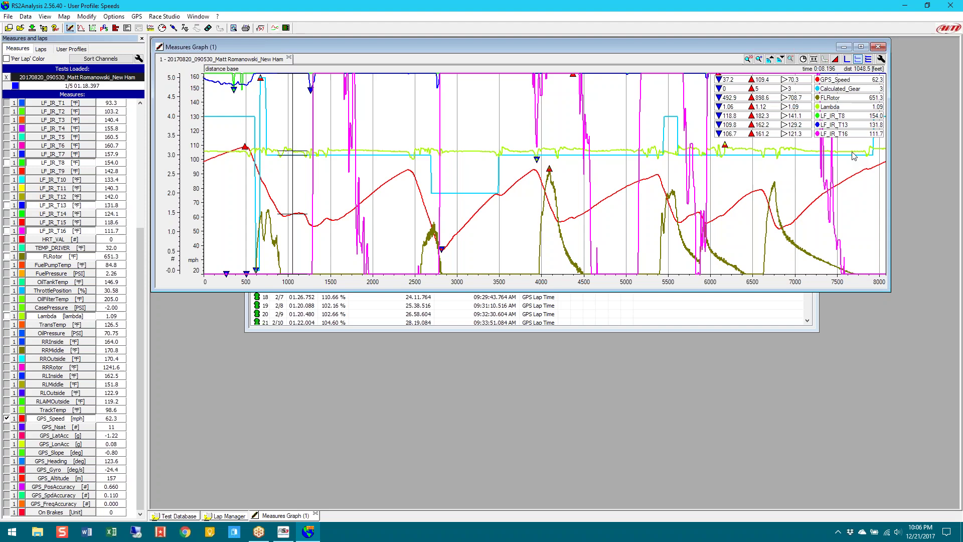
click(868, 59)
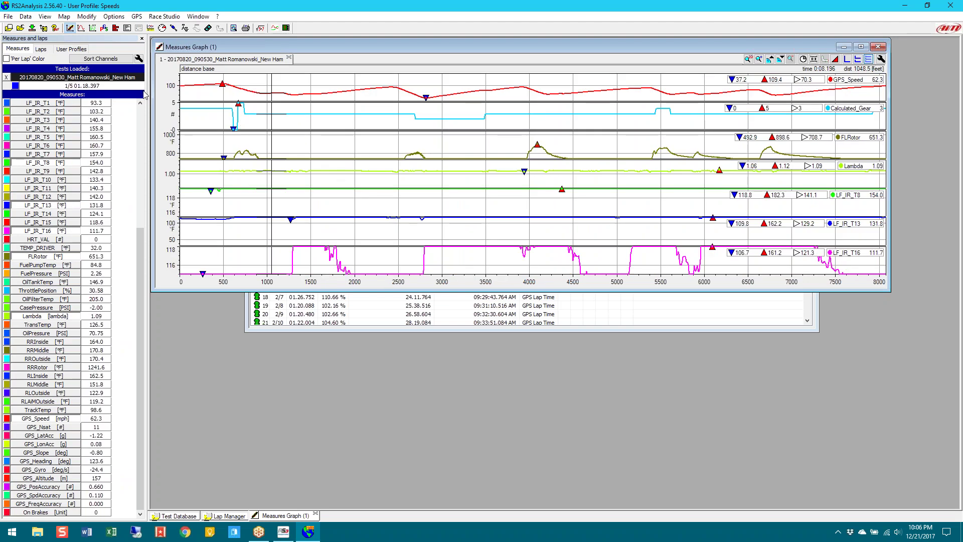
click(79, 49)
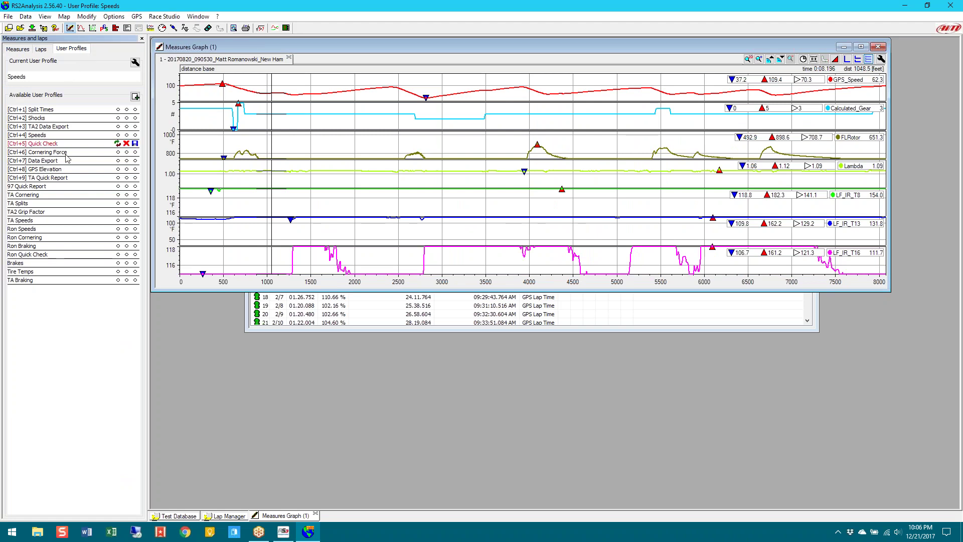
double_click(114, 138)
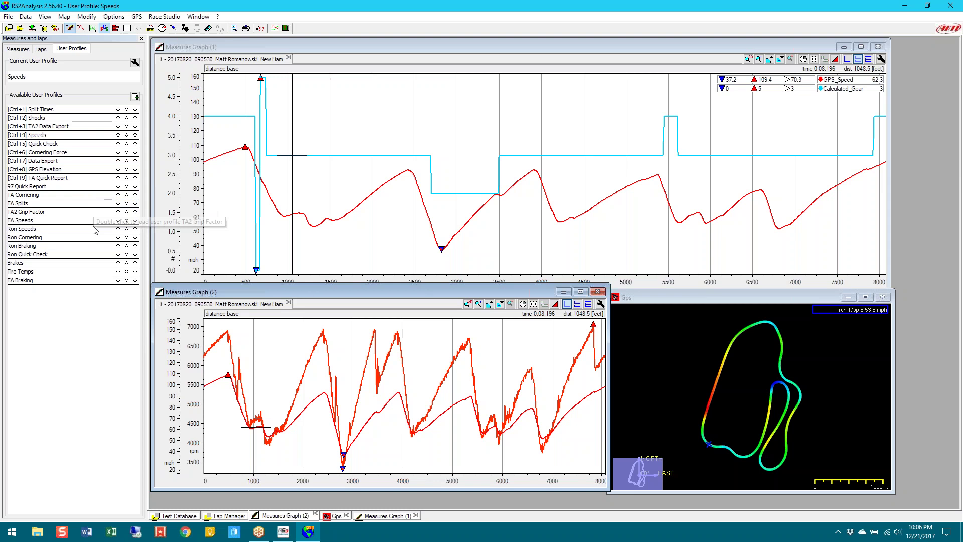
Load the Brakes layout, then the Cornering Force profile with three X/Y plots and the GPS map
double_click(70, 262)
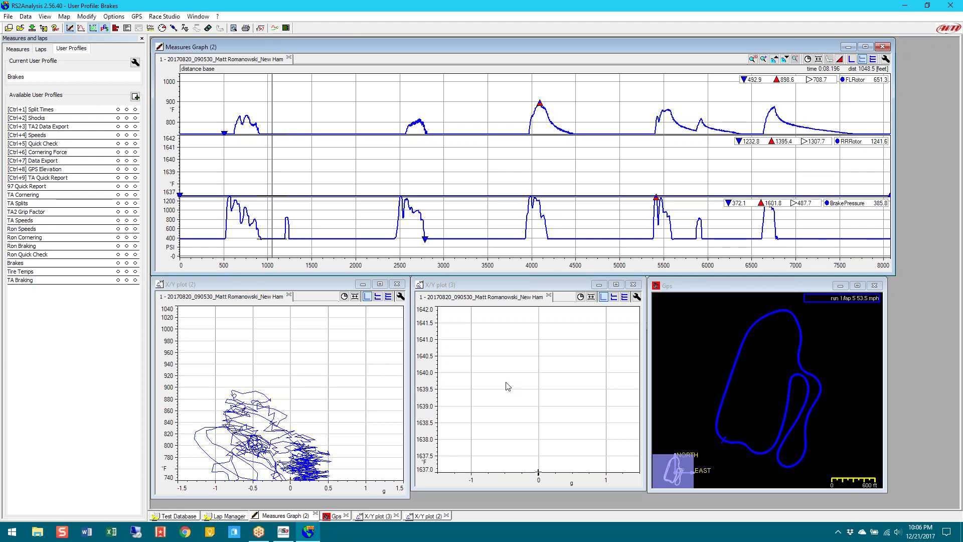
click(118, 152)
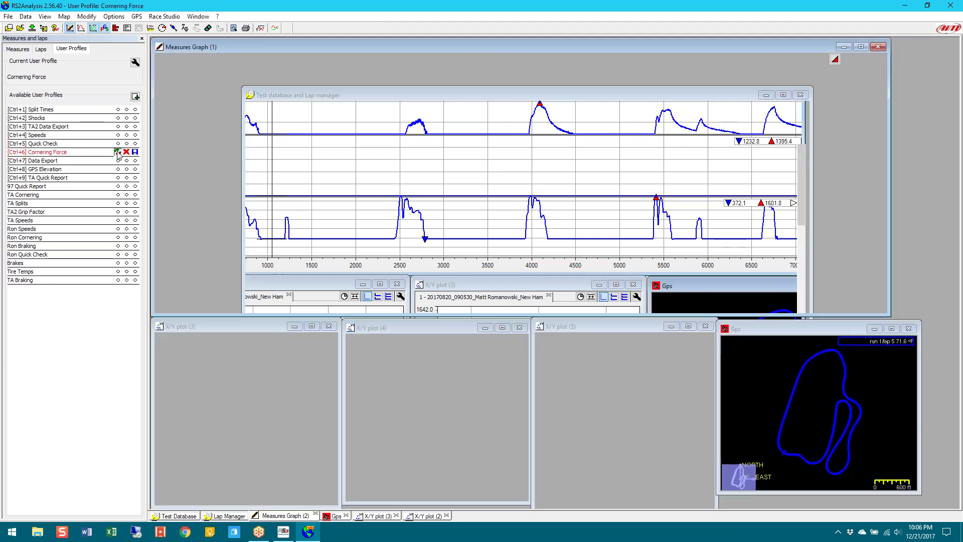
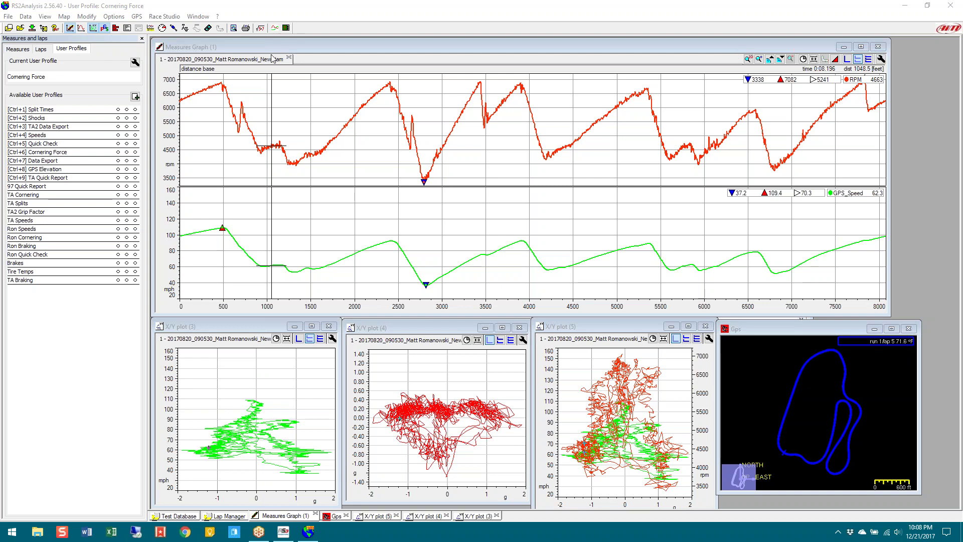
Close the open test and start a Traqmate file import
click(289, 58)
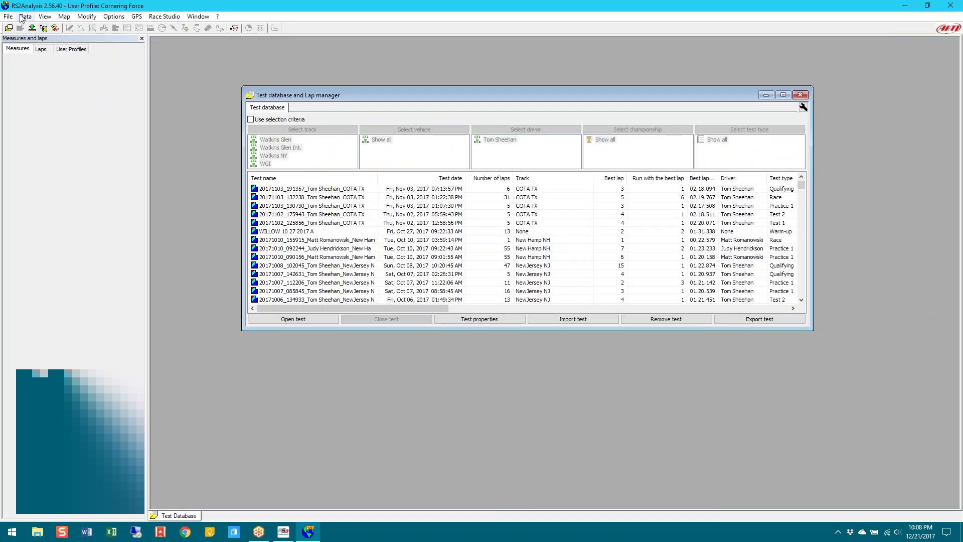
click(8, 17)
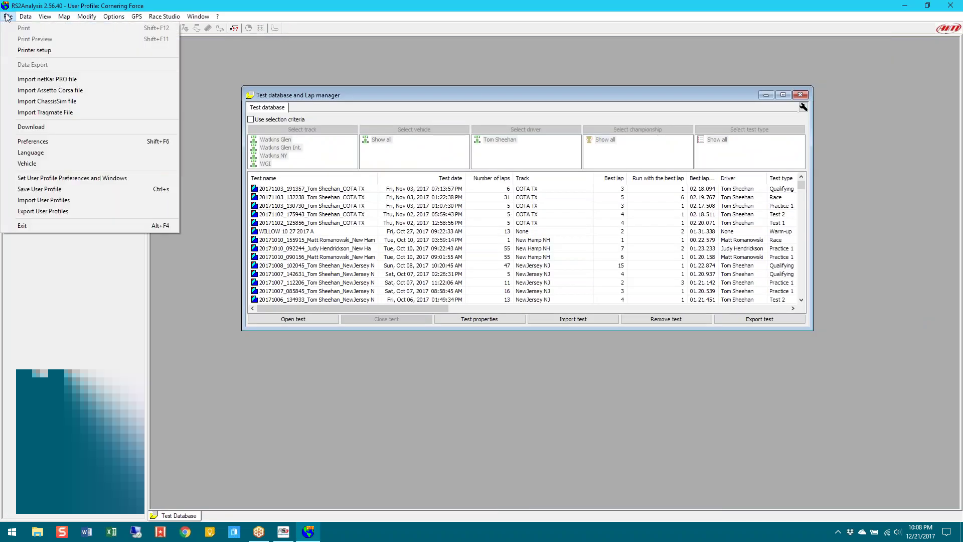
click(25, 113)
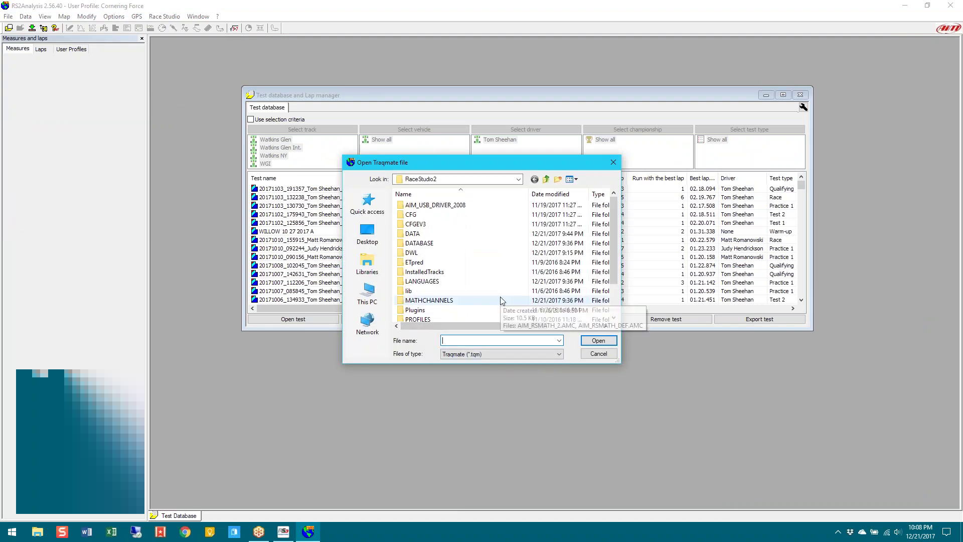
scroll(501, 301, down, 1)
scroll(501, 301, up, 1)
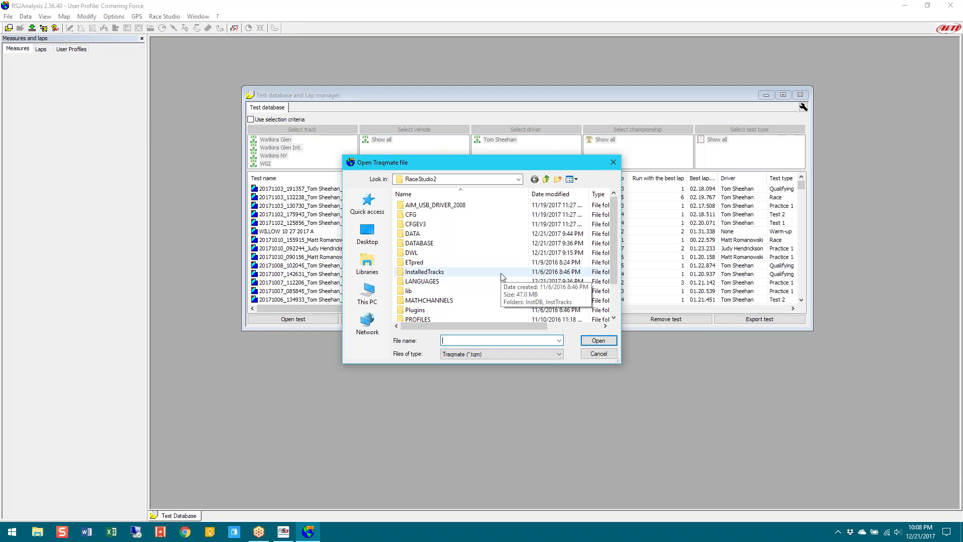
Browse the Look in folder tree, staying in RaceStudio2, then cancel the Traqmate import
click(518, 180)
click(519, 180)
click(519, 180)
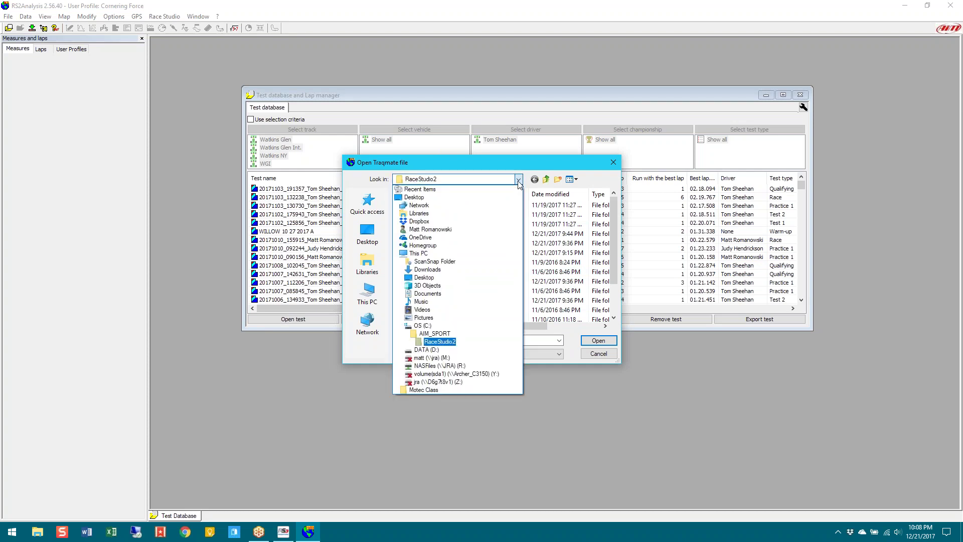
click(519, 182)
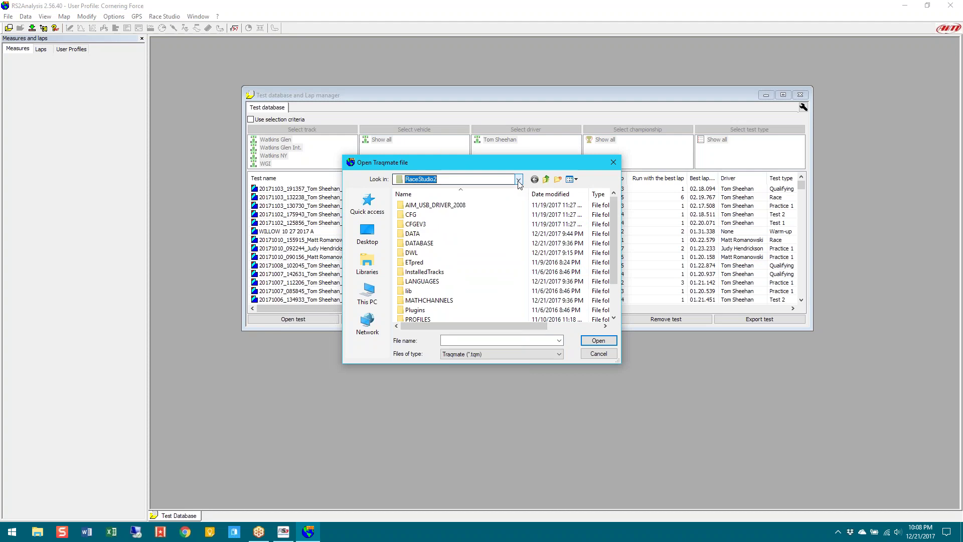
scroll(484, 297, down, 1)
scroll(486, 299, up, 1)
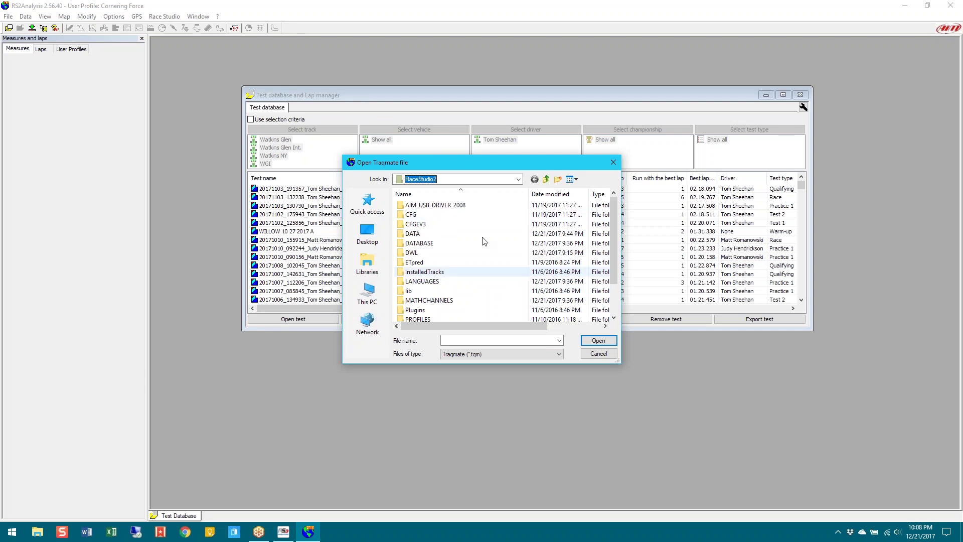
click(599, 354)
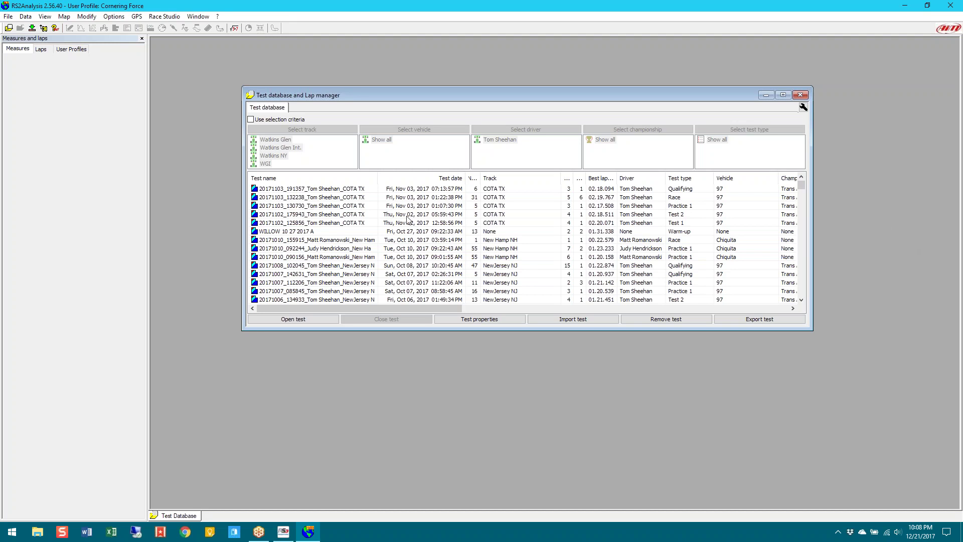
Find and open the 20170826 Watkins Glen test from the test list
scroll(503, 266, down, 6)
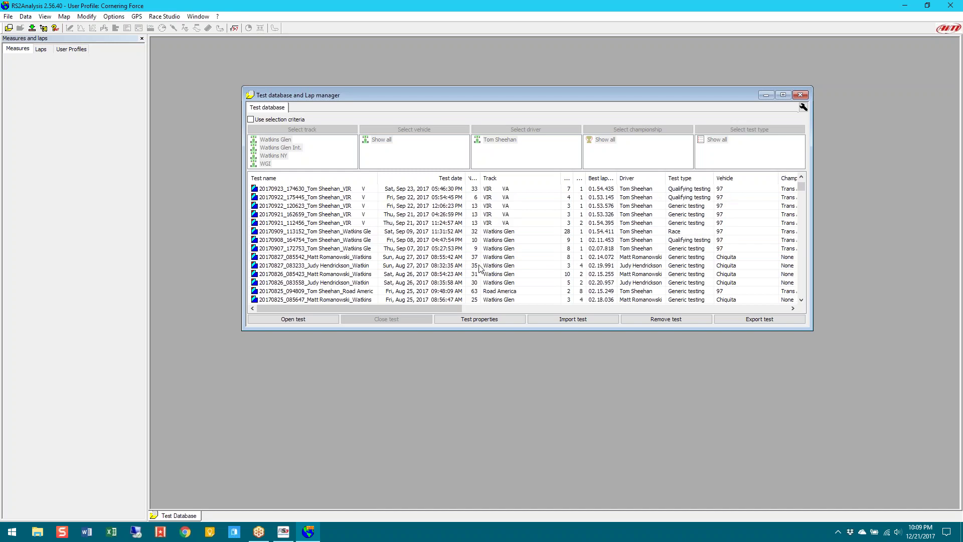
scroll(385, 262, down, 1)
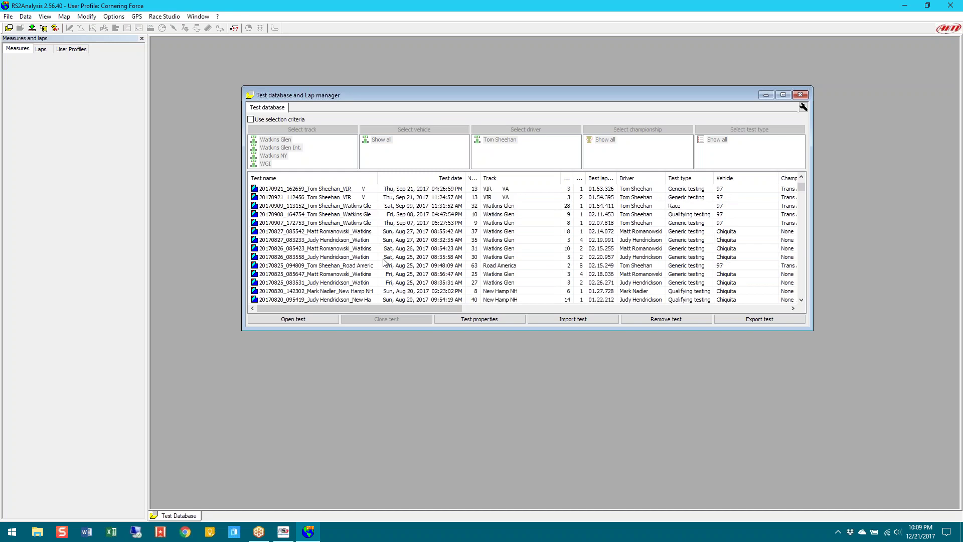
click(353, 248)
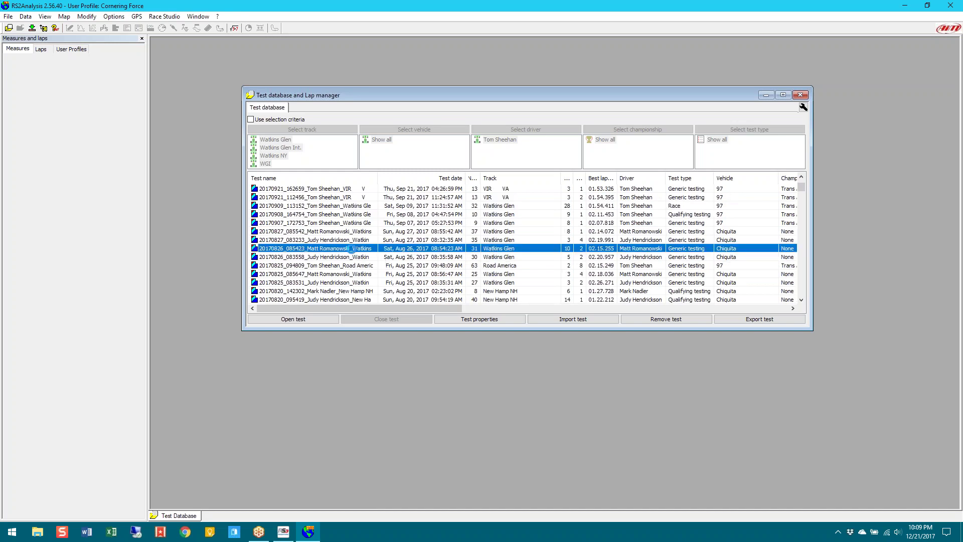
double_click(352, 248)
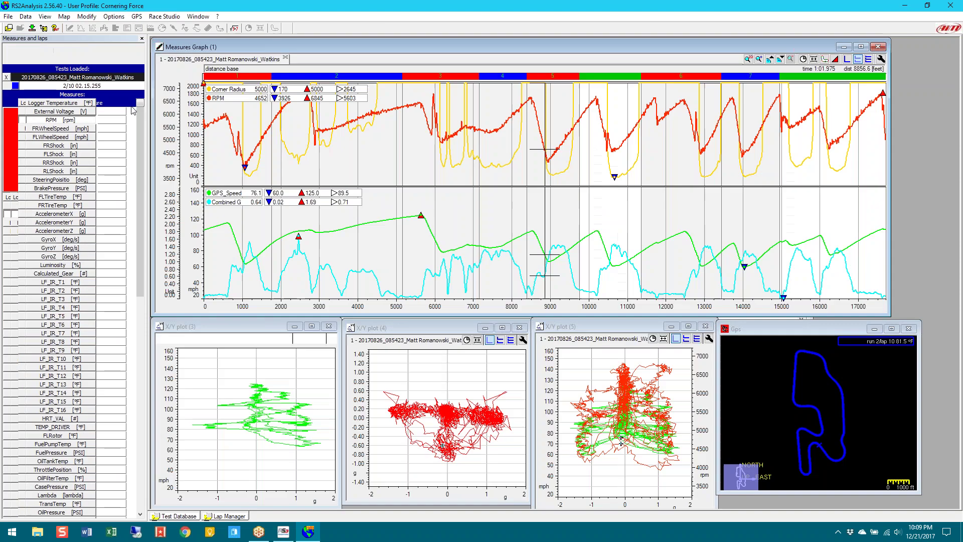
click(72, 50)
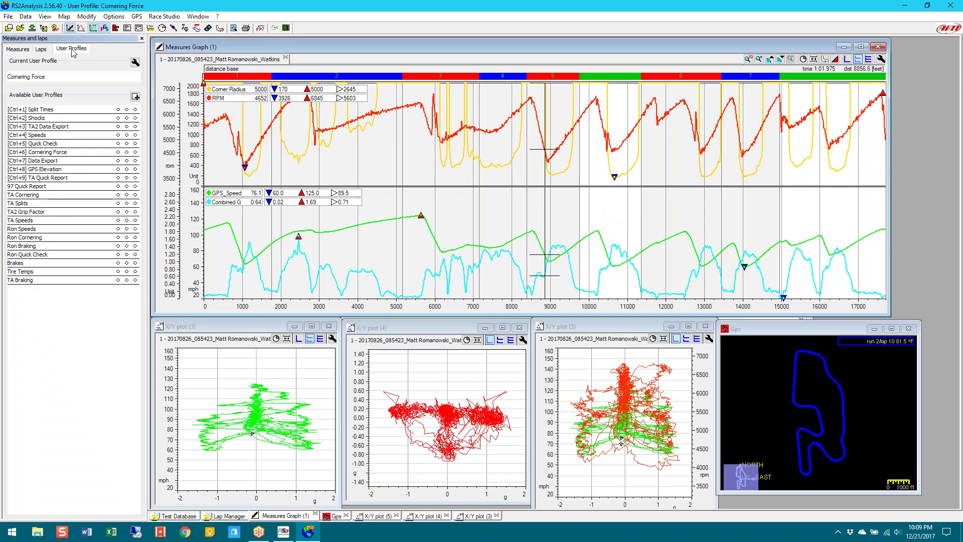
Start exporting user profiles through File > Export User Profiles
click(9, 20)
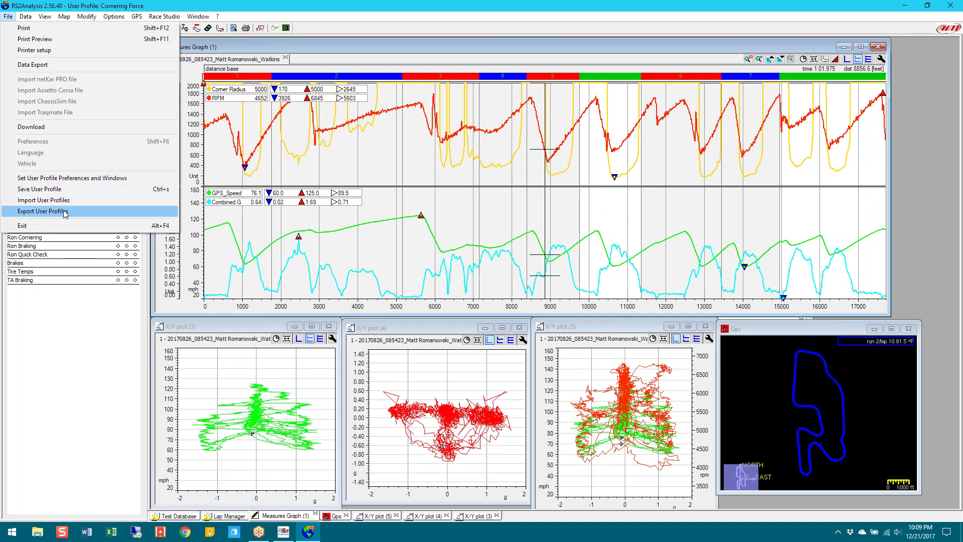
click(65, 211)
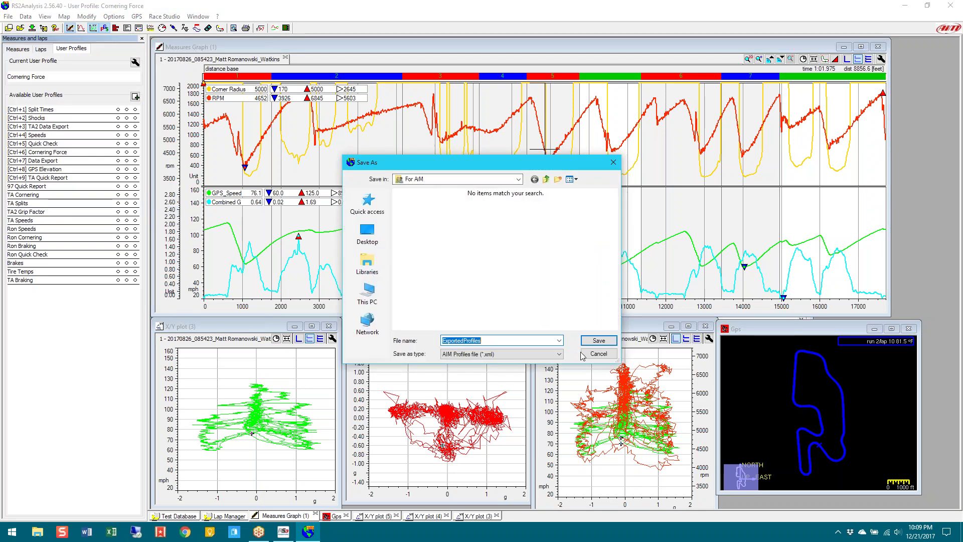
Cancel the profile export, then open and cancel File > Import User Profiles
click(598, 354)
click(8, 16)
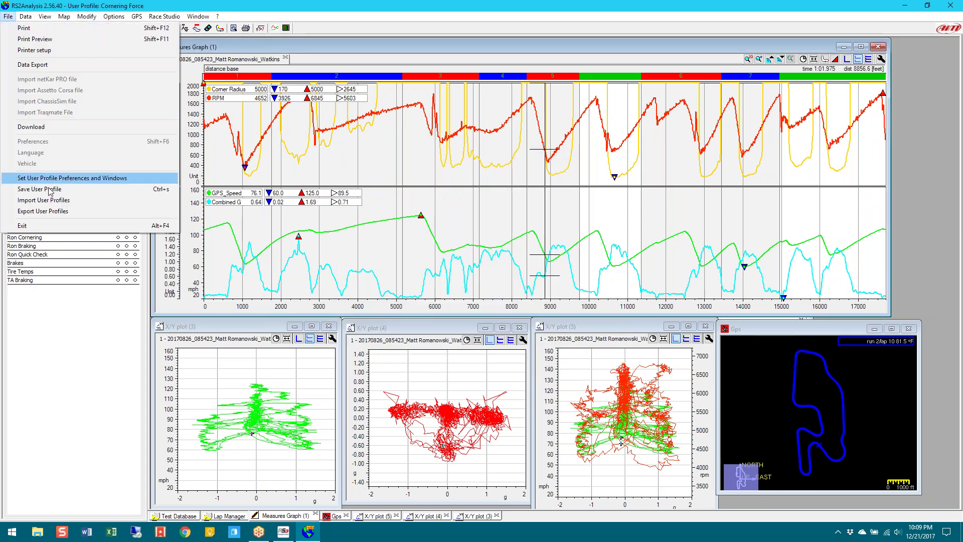
click(53, 200)
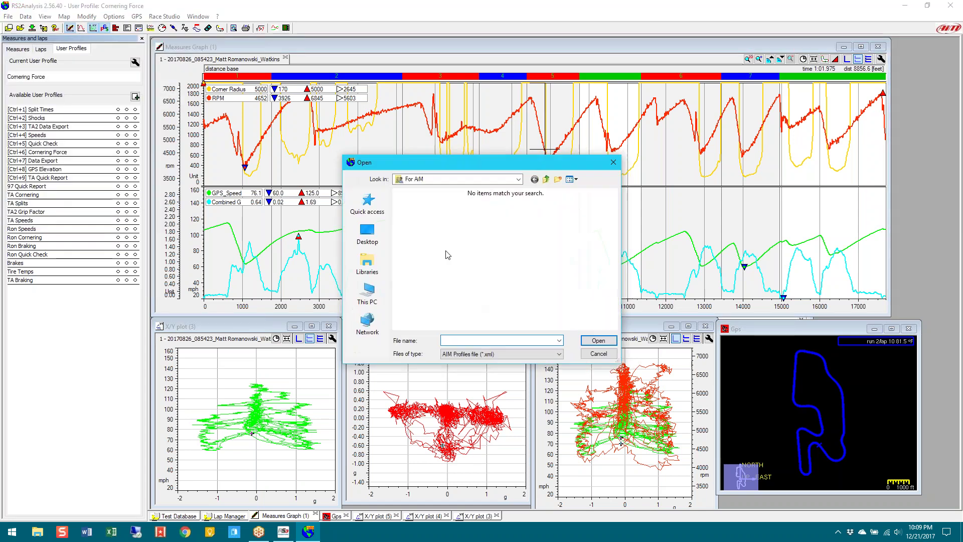
click(599, 354)
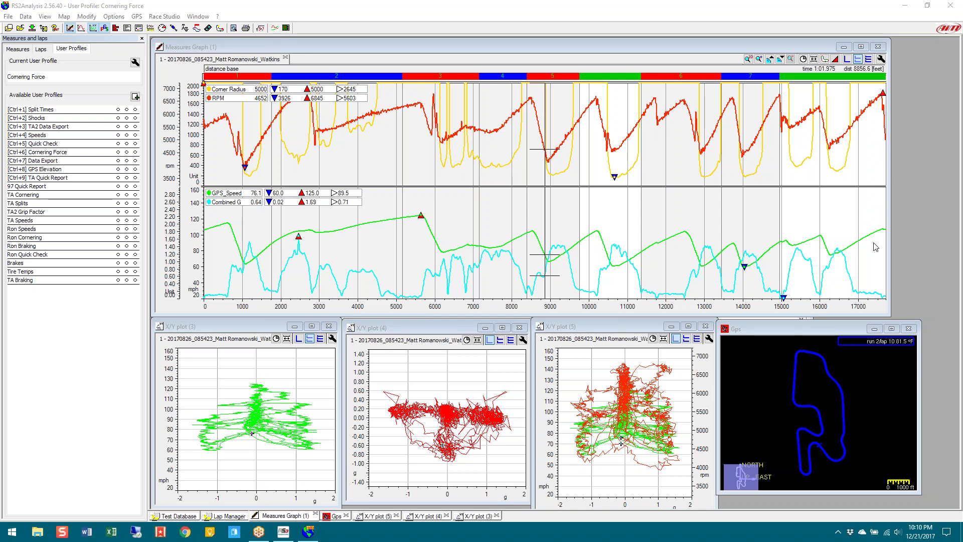
click(19, 49)
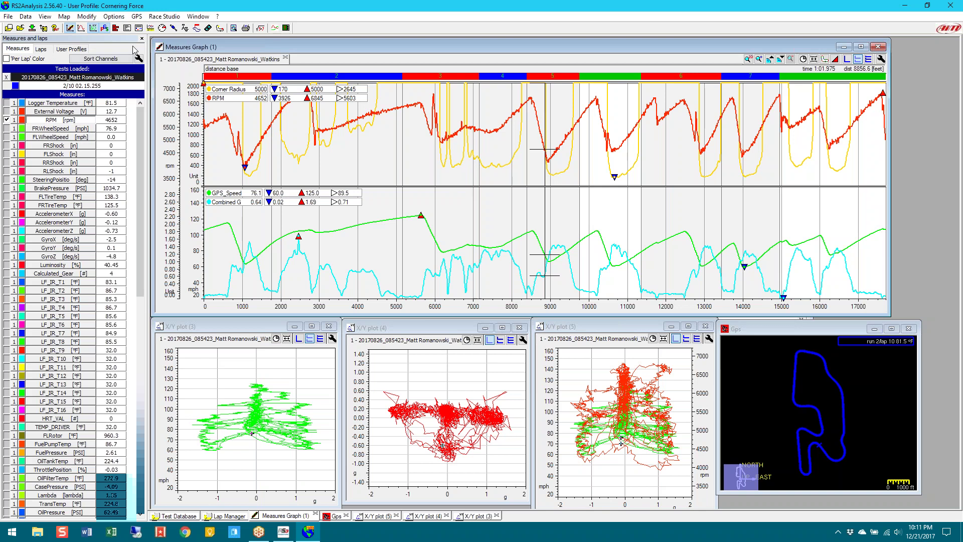
Show the User Profiles list, where Cornering Force is the current profile
drag(143, 171, 147, 386)
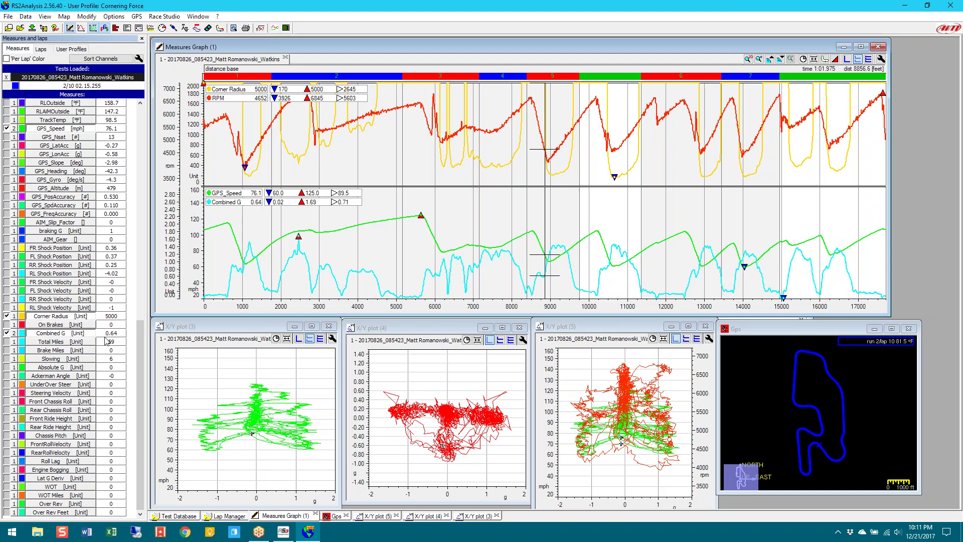
drag(142, 337, 140, 90)
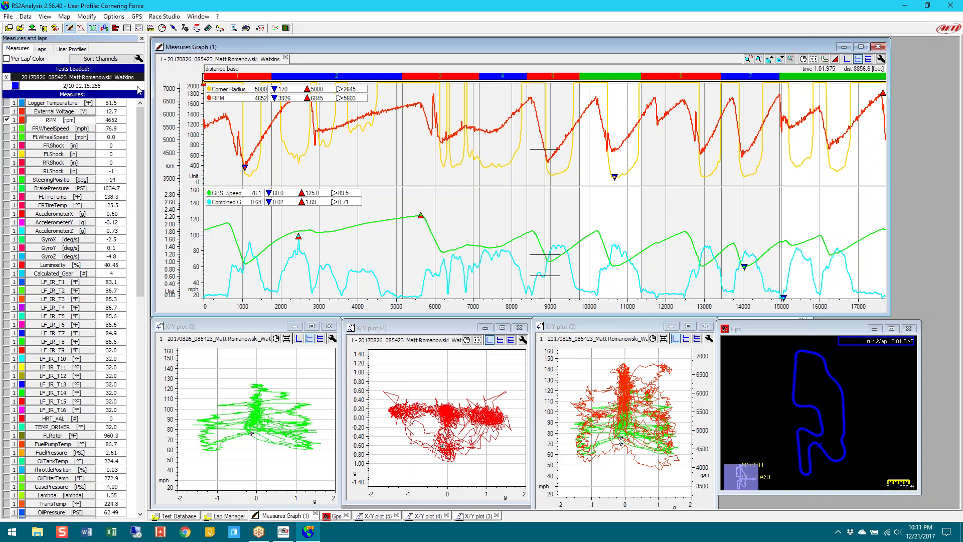
click(72, 49)
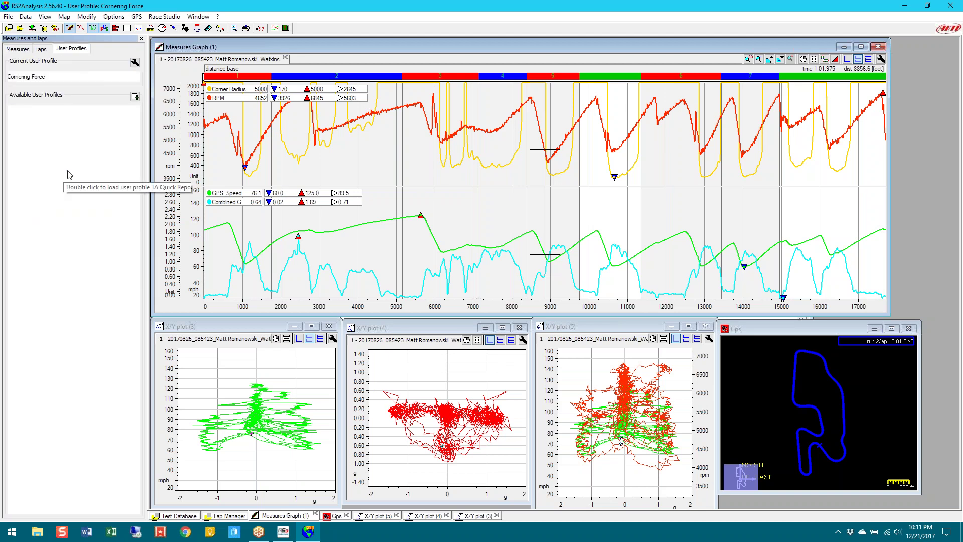
Load the [Ctrl+4] Speeds profile and open Sort Channels from the Measures tab
double_click(110, 135)
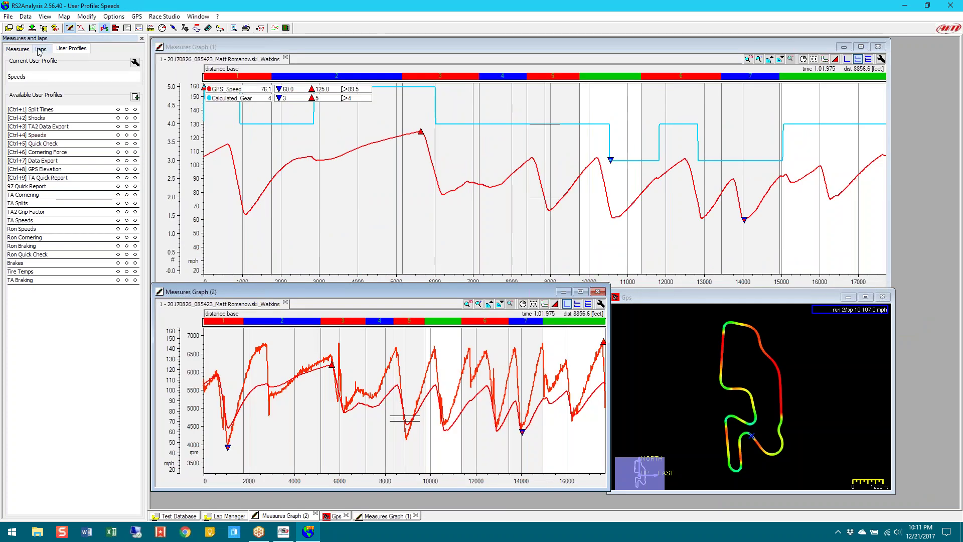
click(18, 48)
click(101, 59)
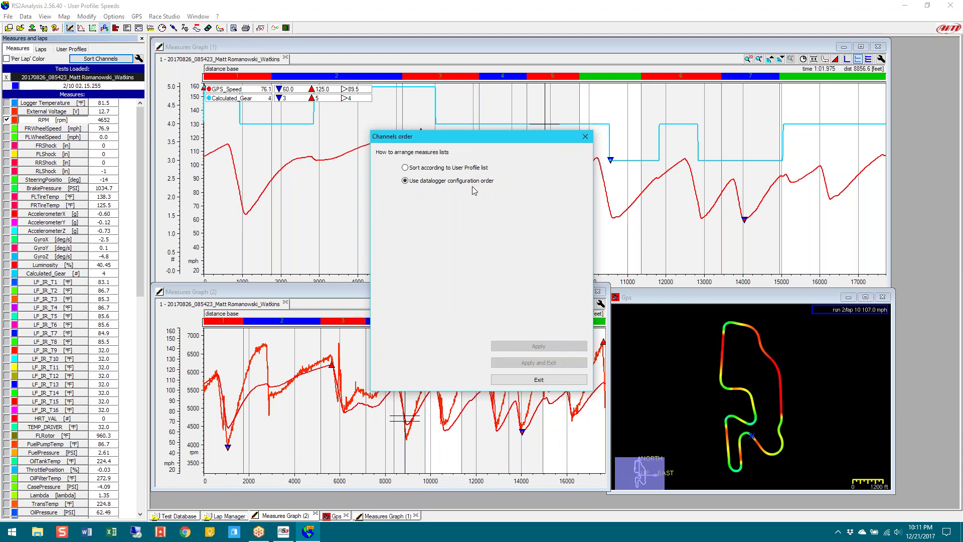
Sort channels by the User Profile list, review the new order, and exit Channels order
click(435, 171)
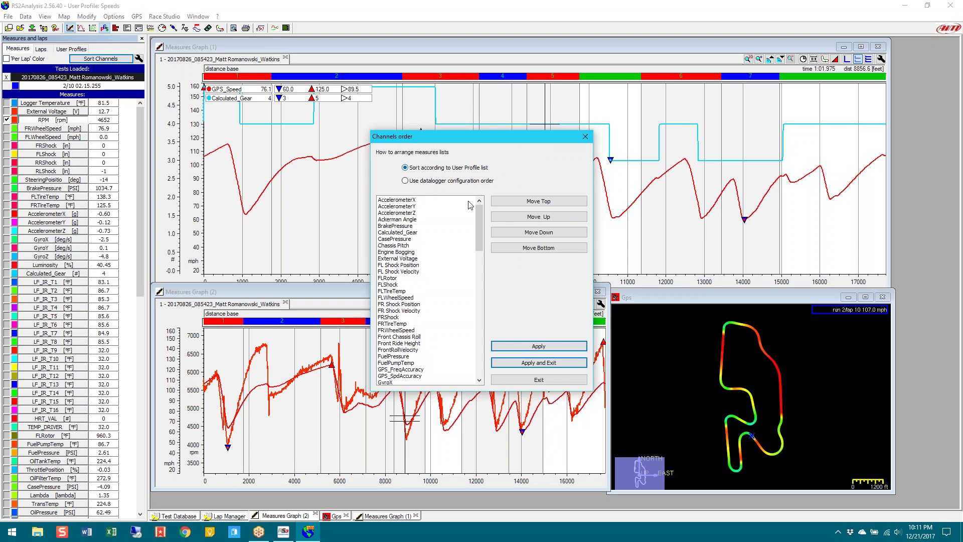
mouse_move(477, 215)
mouse_down()
mouse_move(479, 241)
mouse_move(483, 209)
mouse_up()
drag(480, 222, 485, 354)
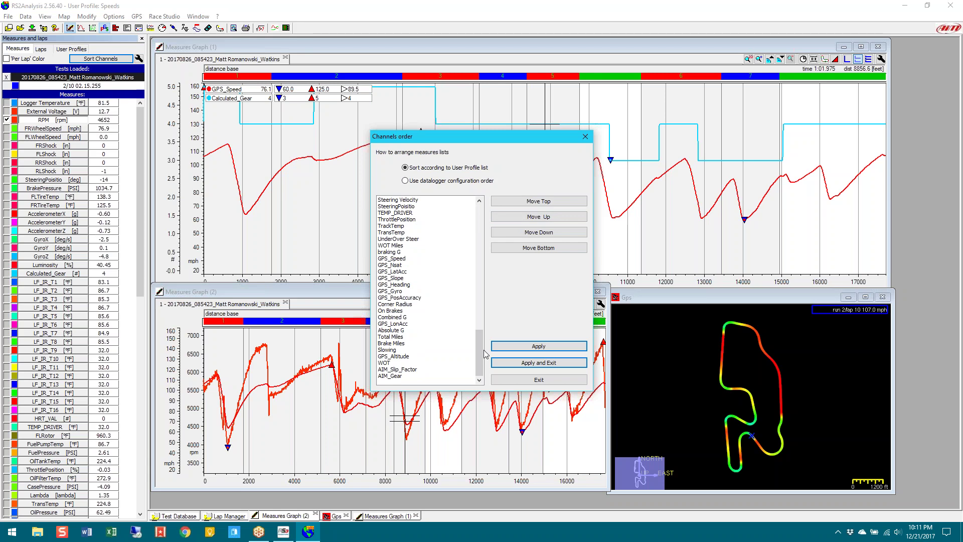
drag(474, 344, 479, 211)
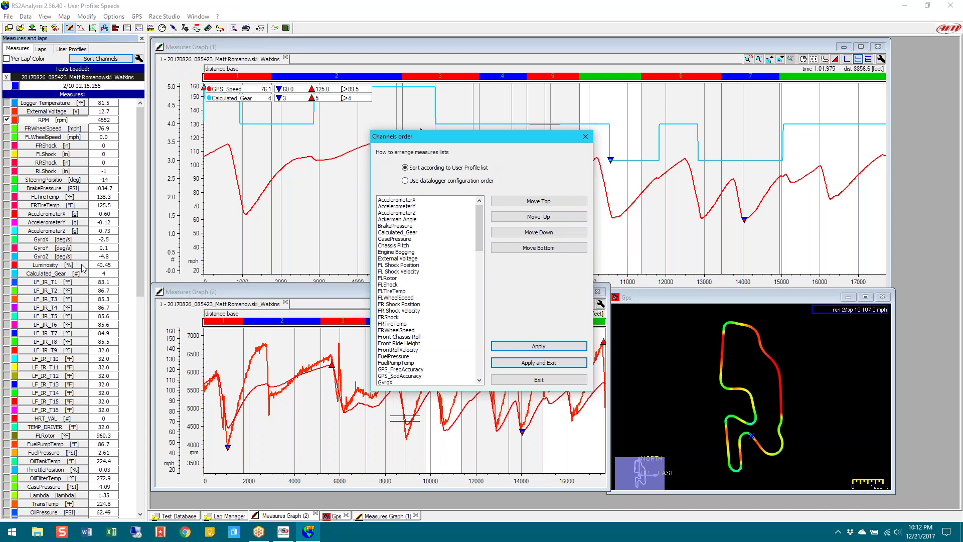
click(136, 338)
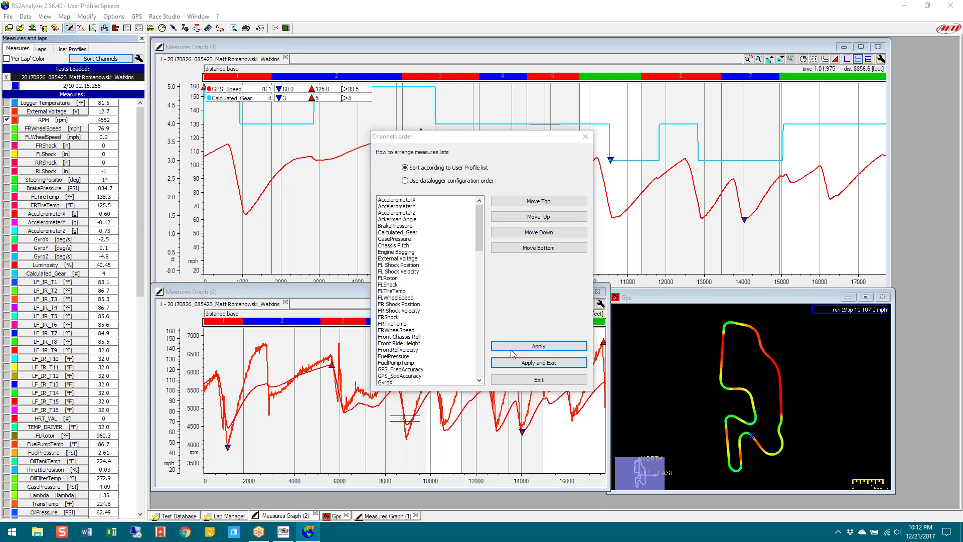
click(533, 379)
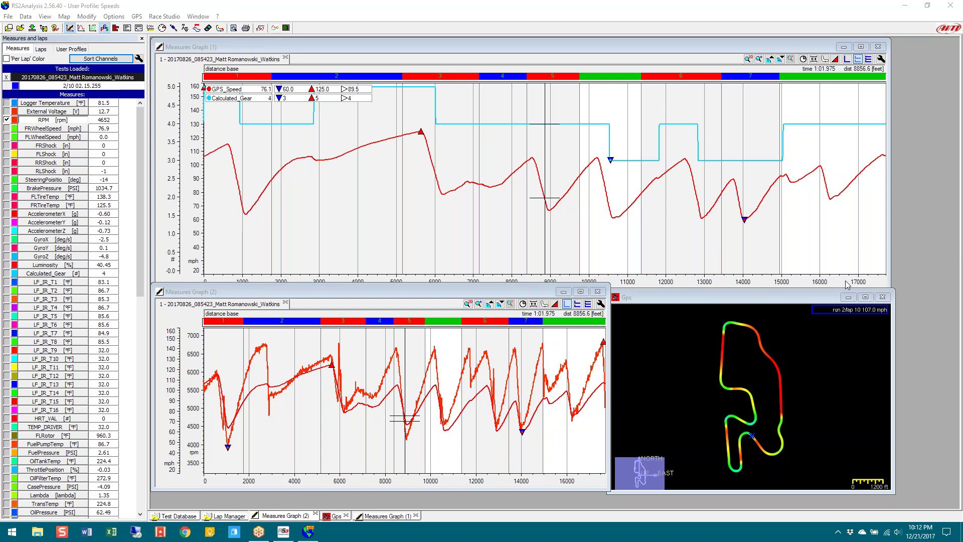
click(261, 29)
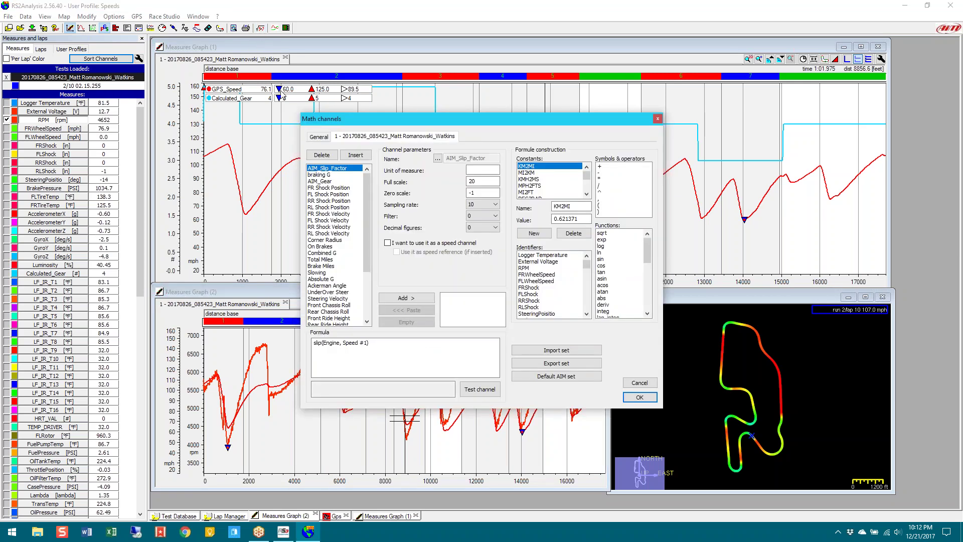
Inspect the AIM_Gear, braking G and RL Shock Velocity formulas, highlighting the full AIM_Gear formula
click(322, 185)
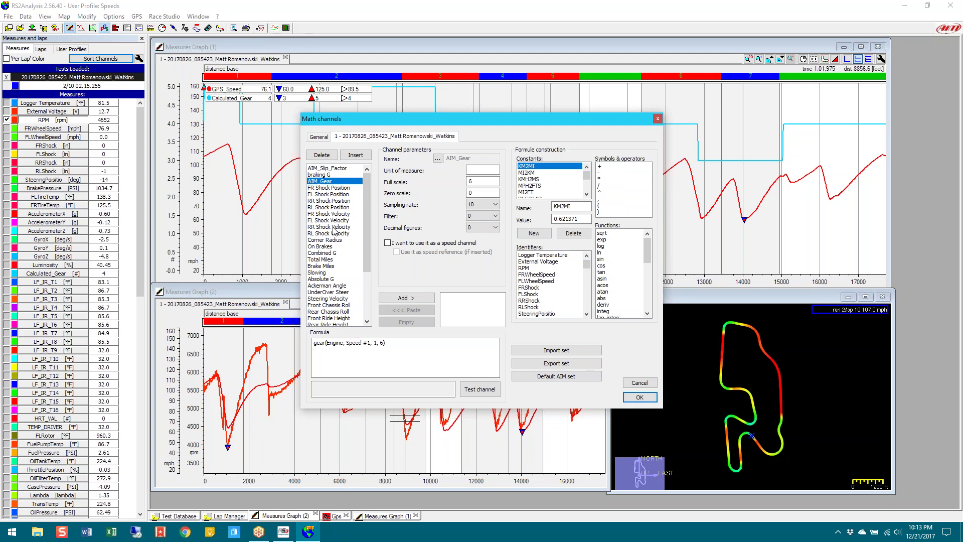
drag(315, 344, 387, 343)
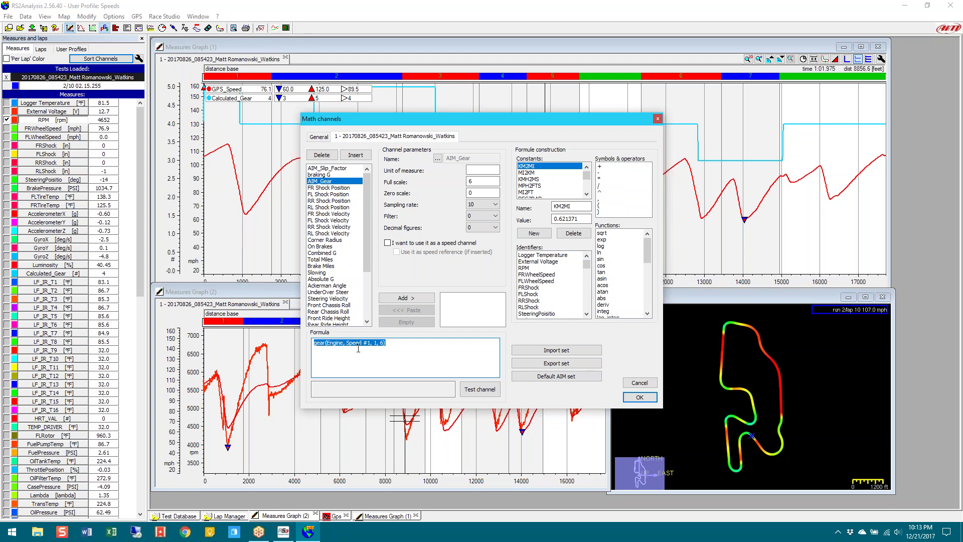
click(325, 176)
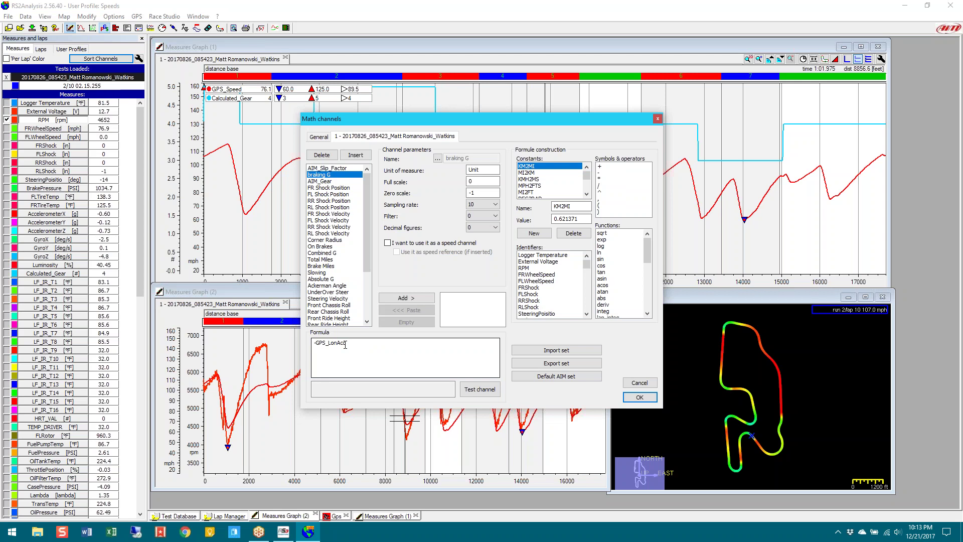
click(333, 234)
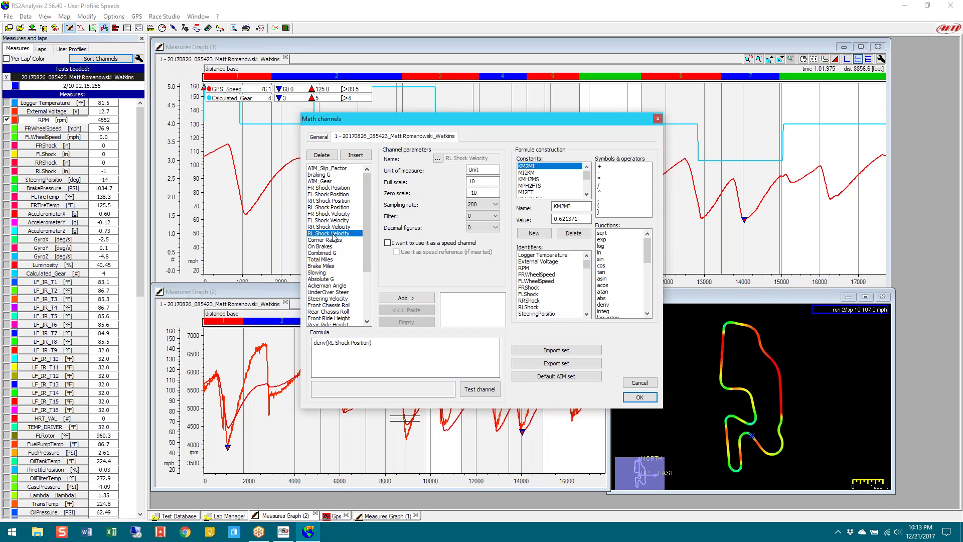
Review the RearRollVelocity and Chassis Pitch formulas, highlighting atan and the ride-height difference
drag(365, 245, 346, 292)
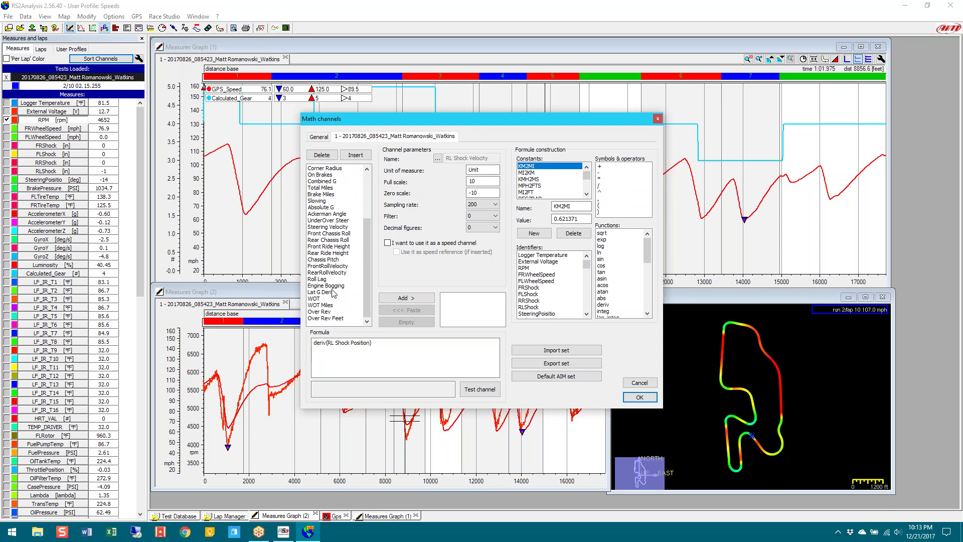
click(327, 273)
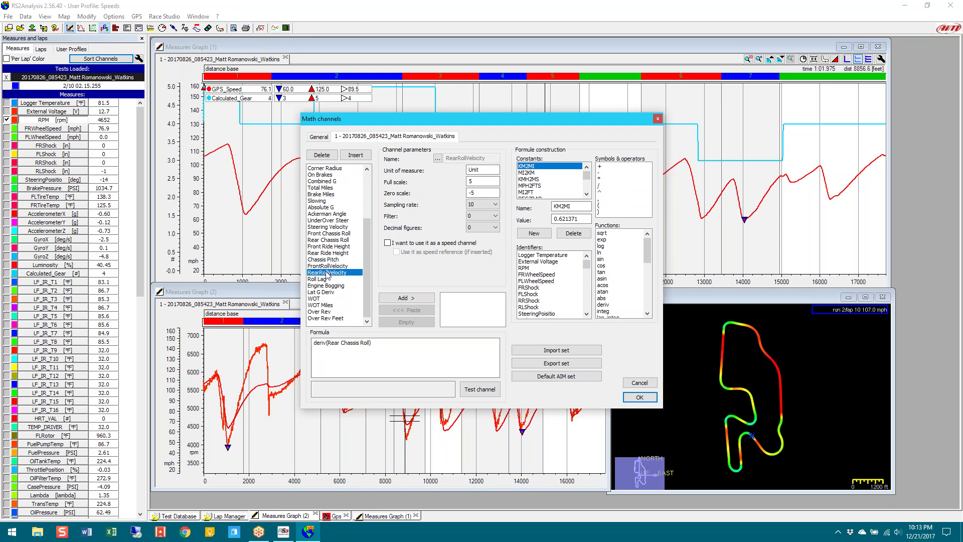
click(328, 266)
click(329, 260)
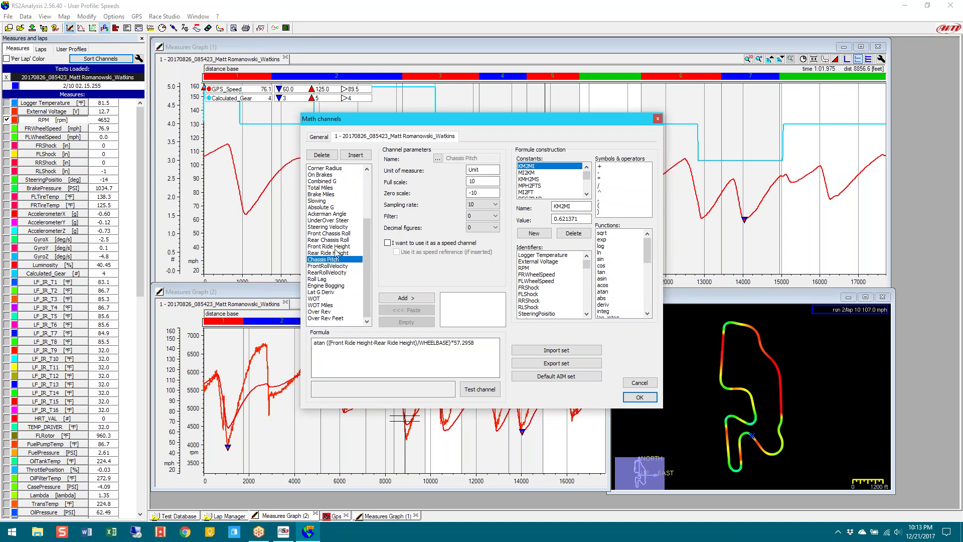
double_click(320, 343)
drag(322, 345, 437, 341)
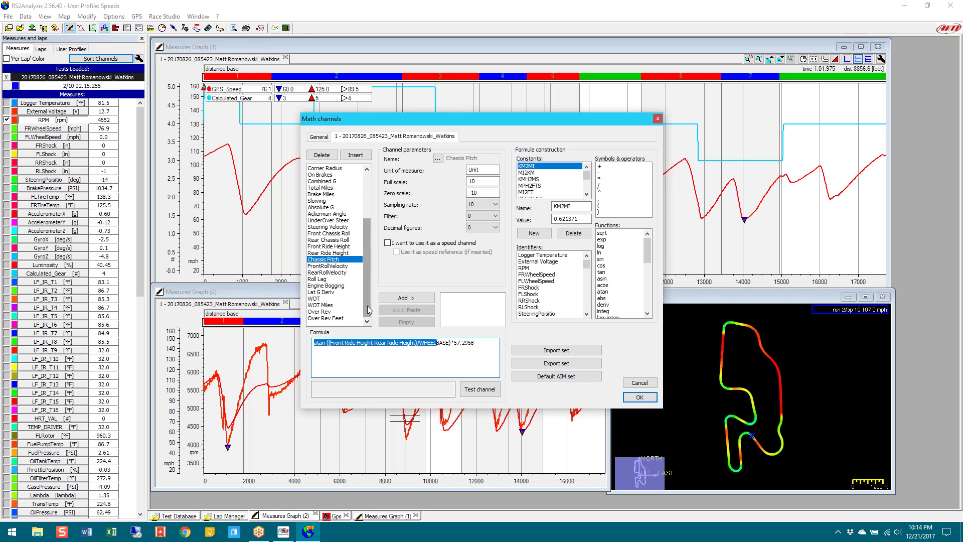
Review the Combined G formula's sqrt and LatAcc^2 terms, then close Math channels with OK
drag(368, 306, 370, 292)
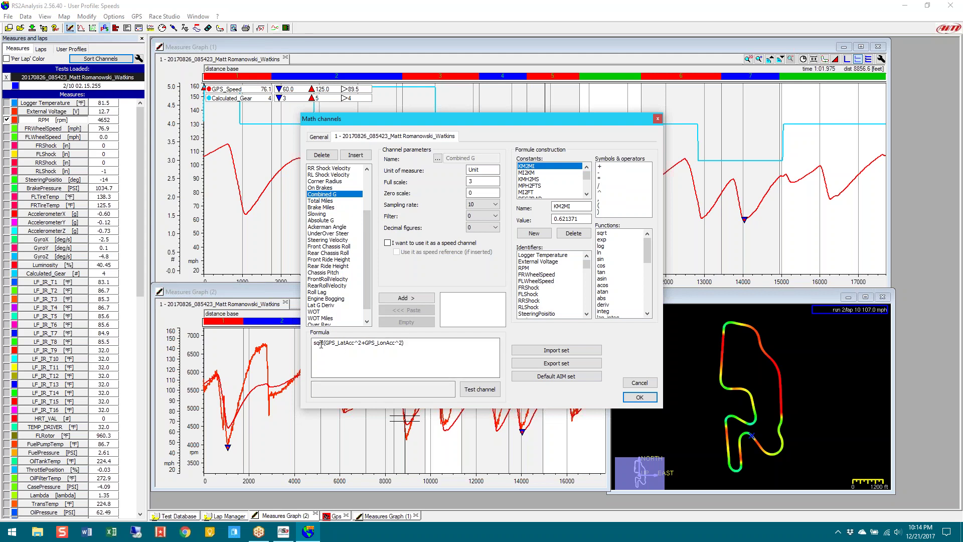
double_click(325, 344)
drag(337, 343, 401, 344)
click(638, 395)
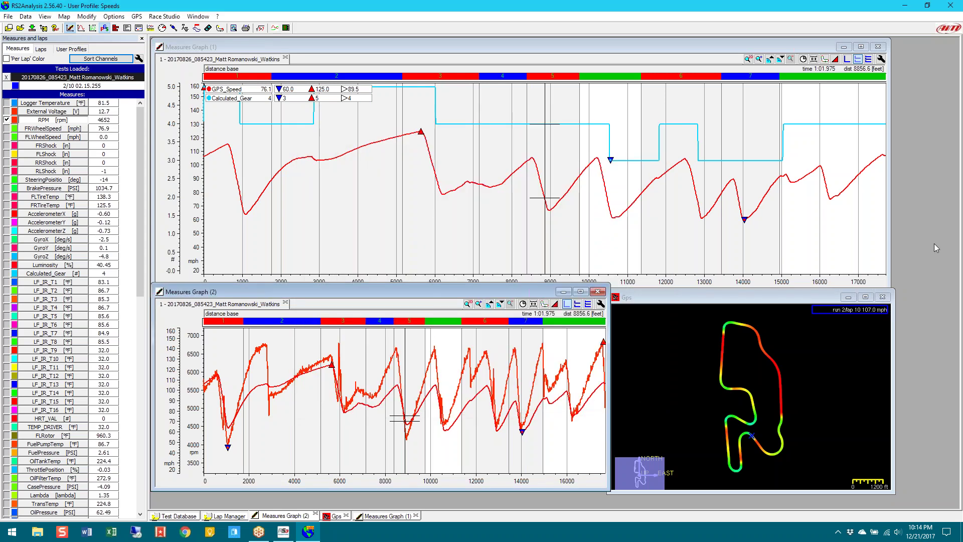